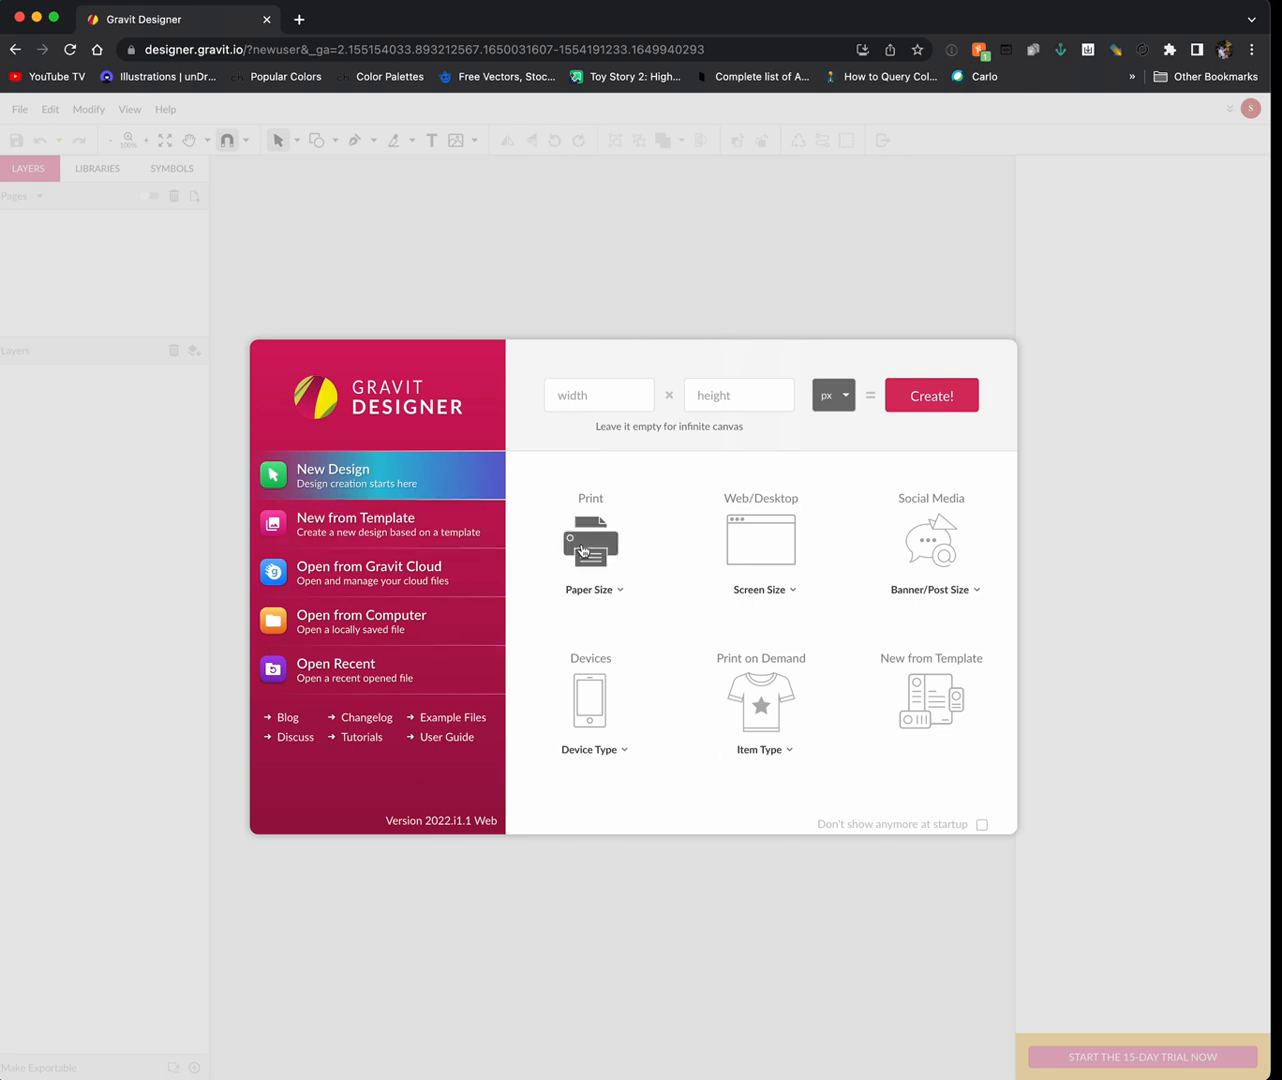
# Create a new design with the Web/Desktop preset Website - Small (1024x768 px)
pyautogui.click(775, 539)
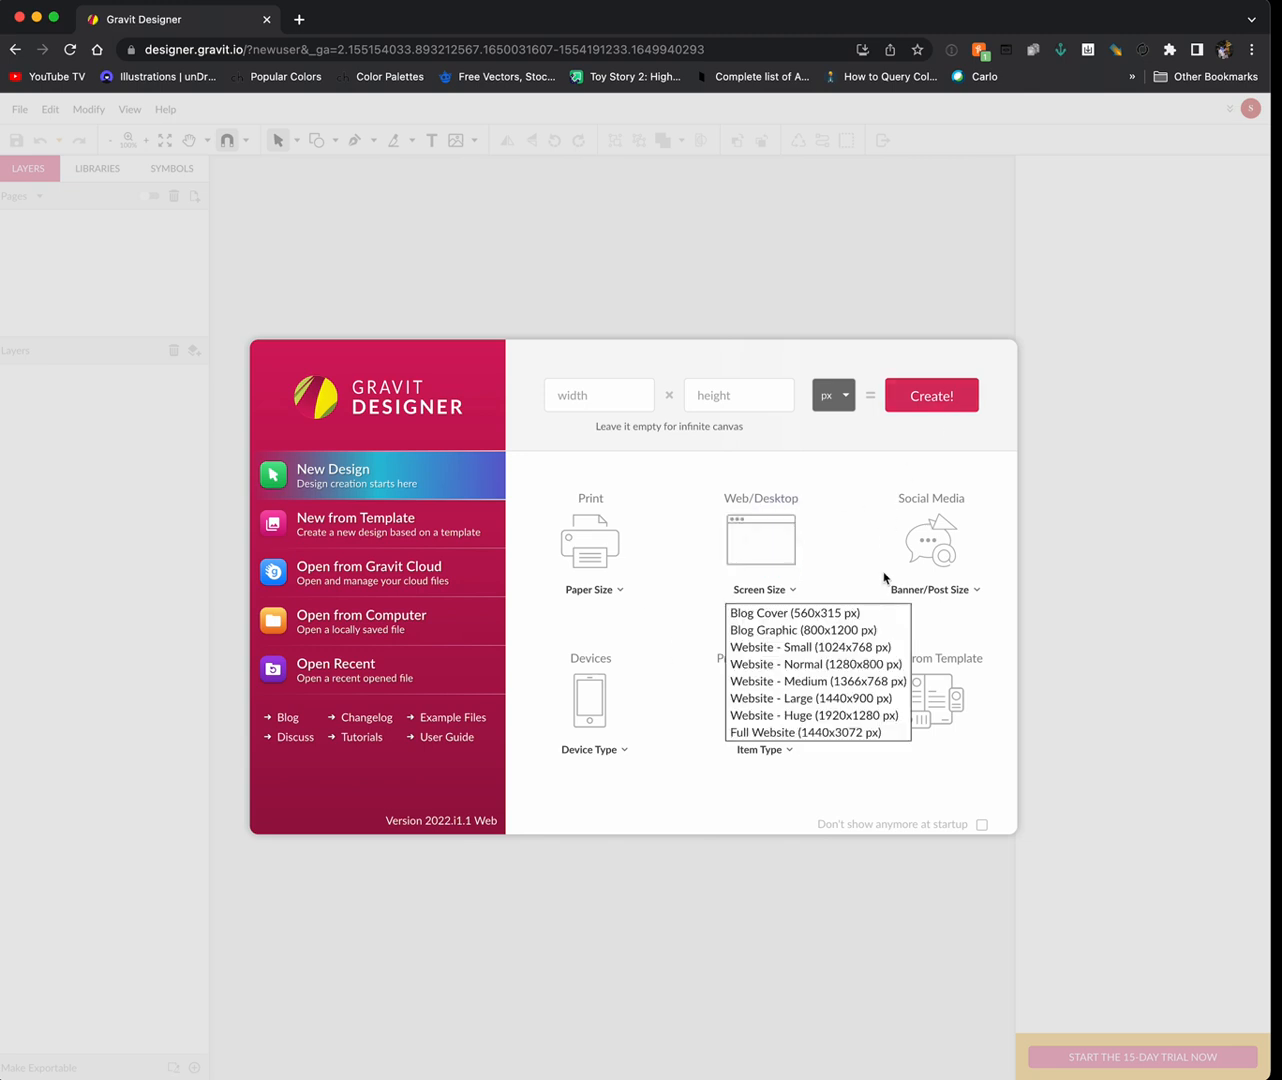
pyautogui.click(886, 648)
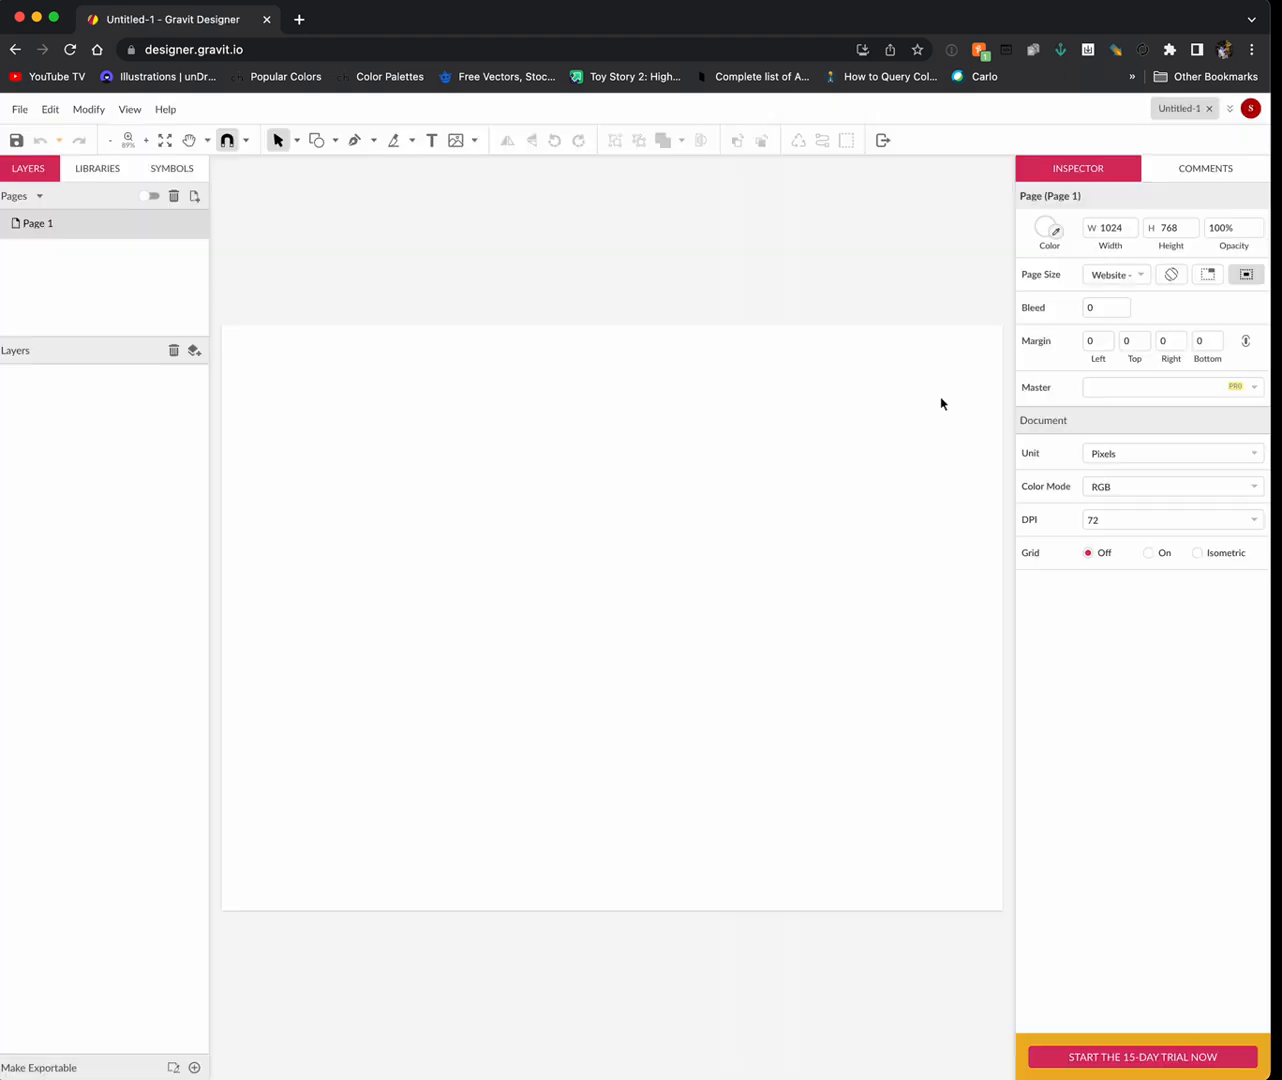
pyautogui.click(941, 402)
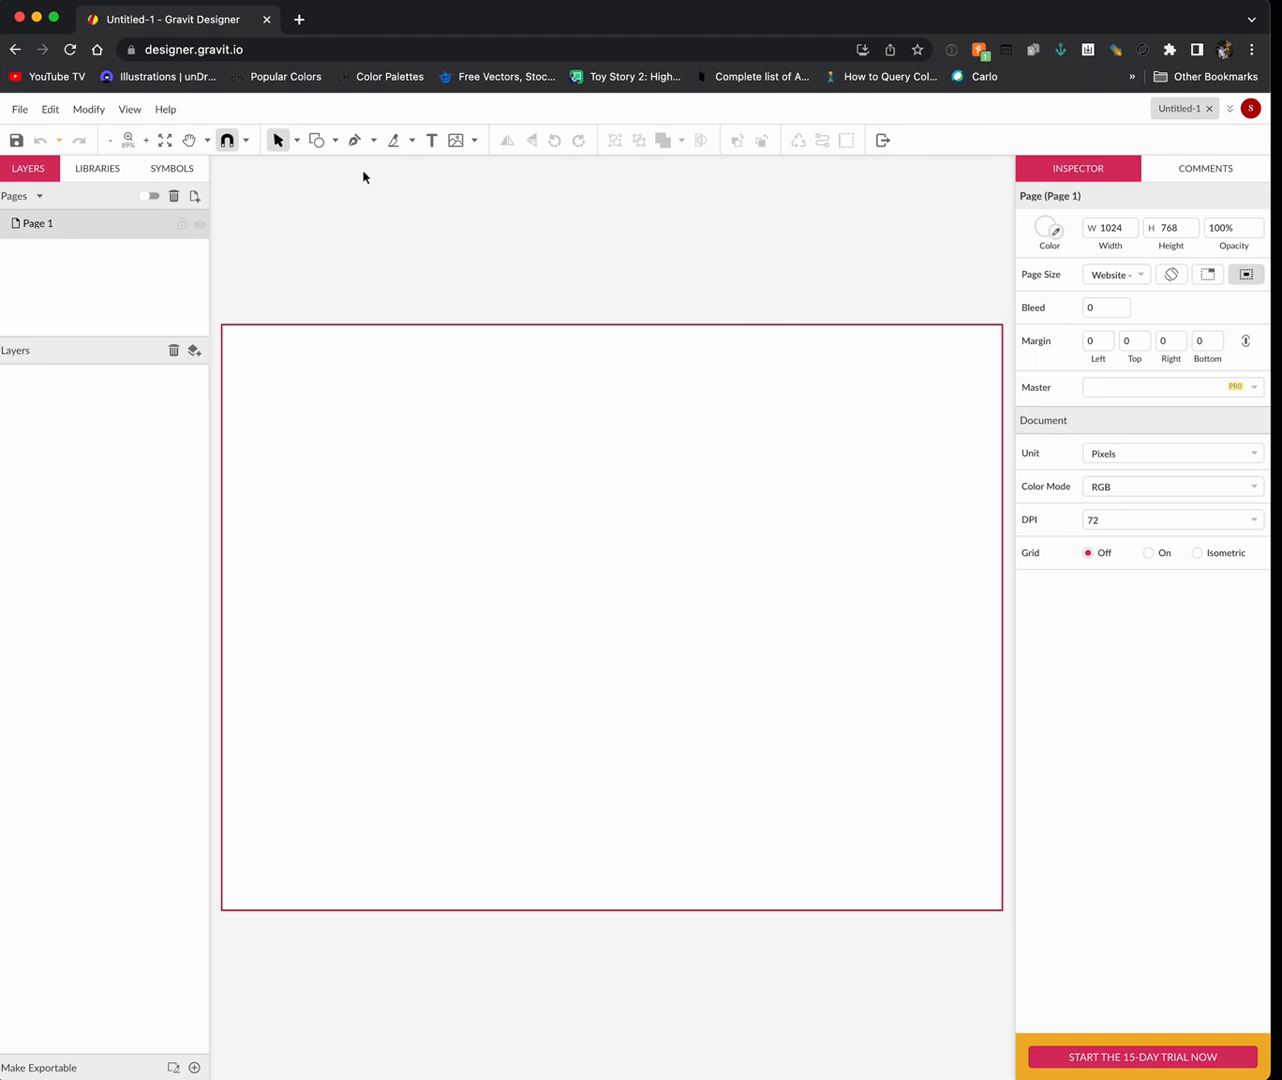
# Add a text object containing the first name in capitals and stretch its frame to about 498 × 183 px in the page's upper half
pyautogui.click(430, 141)
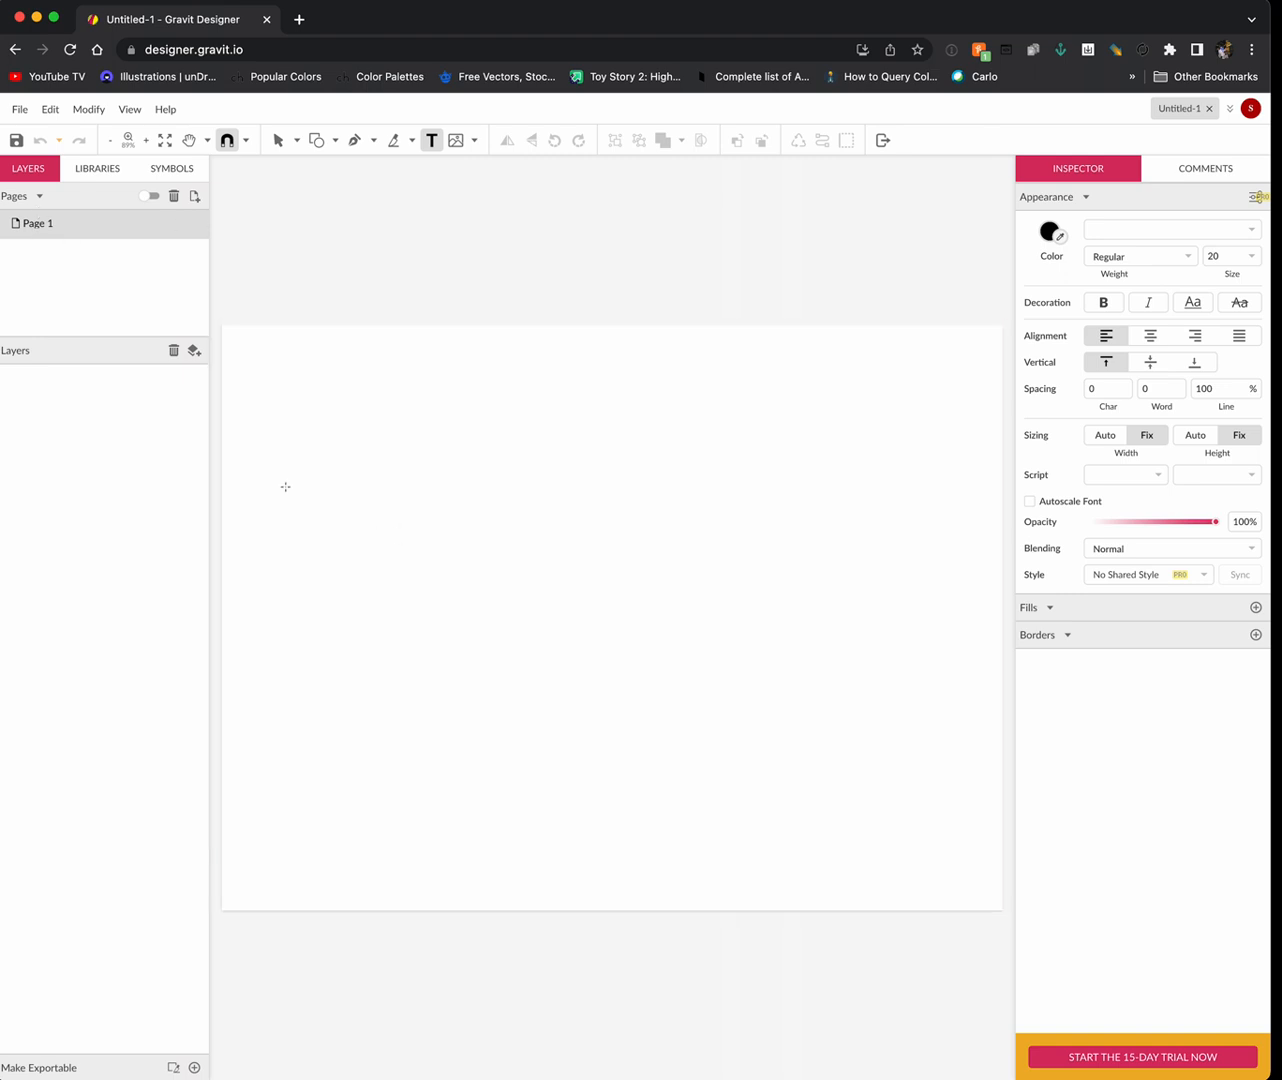
pyautogui.click(348, 513)
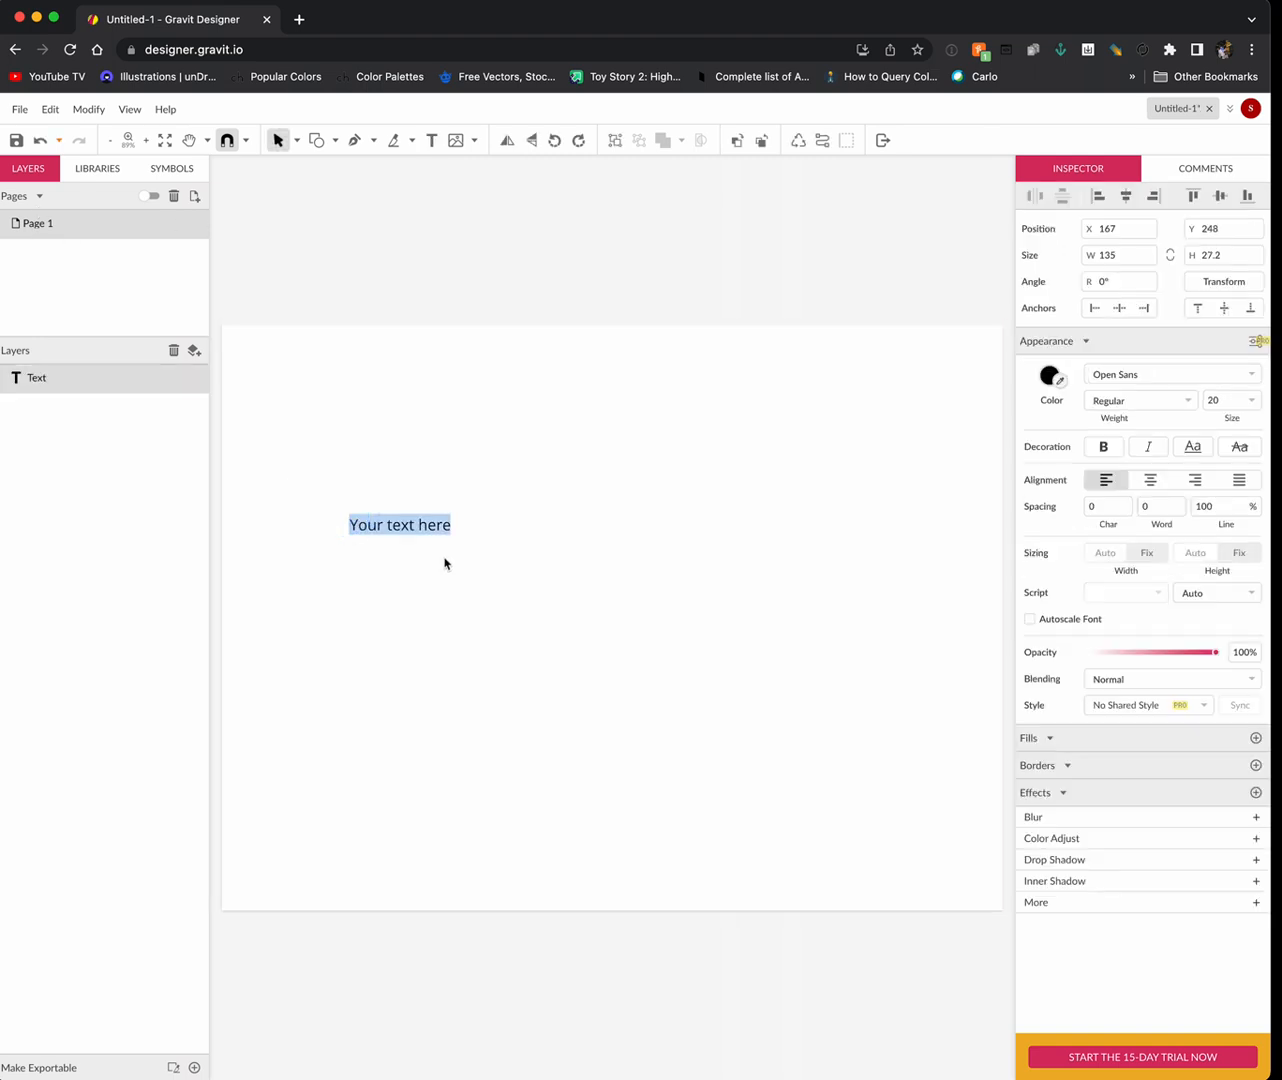
pyautogui.write('STEVEN')
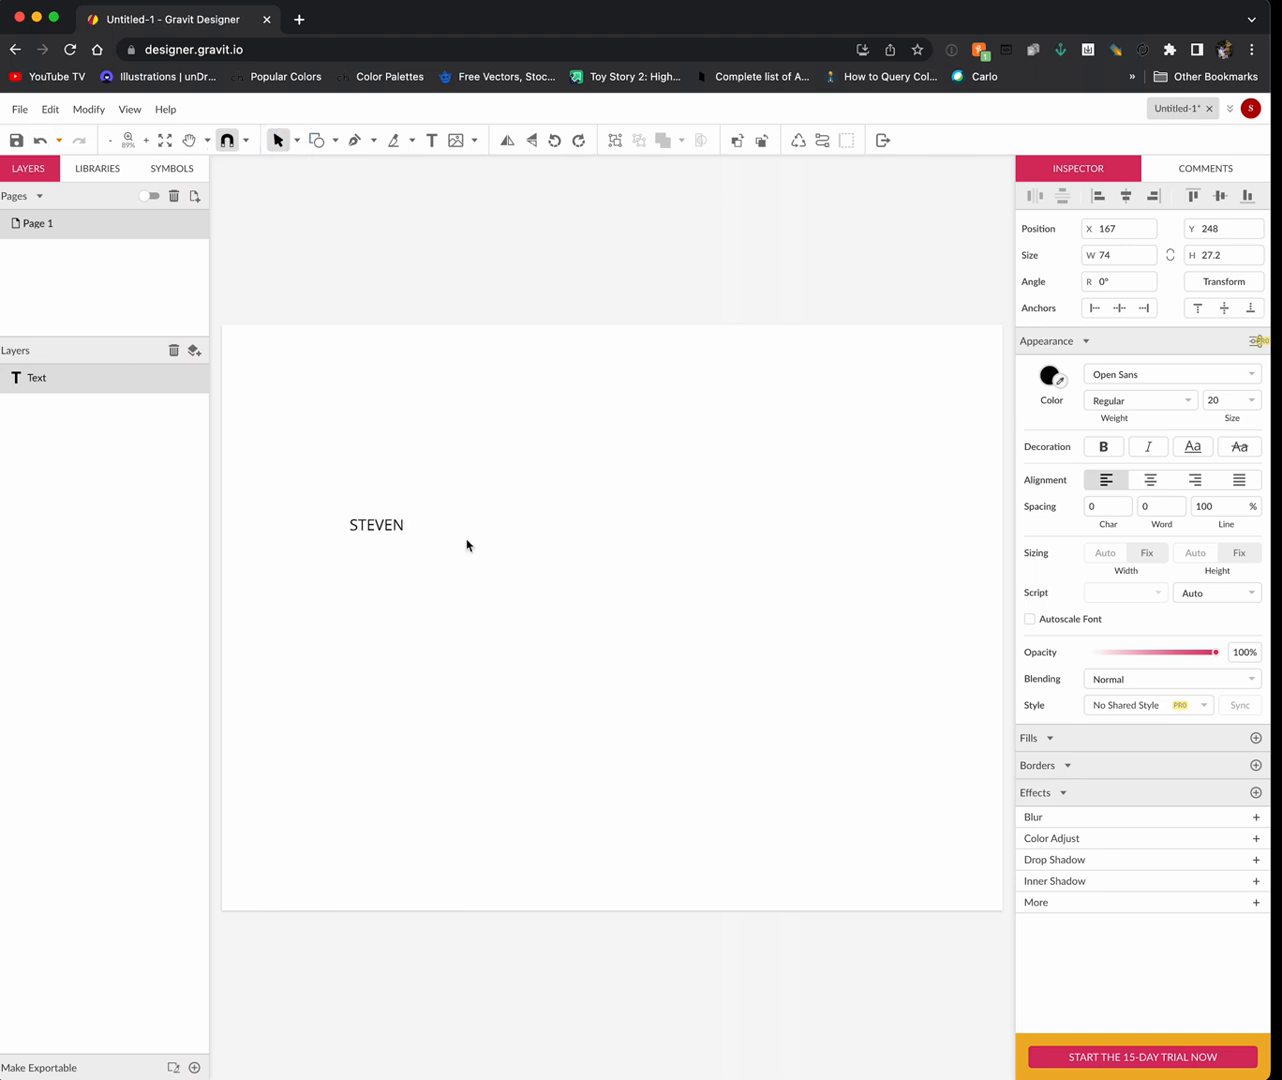
pyautogui.click(304, 224)
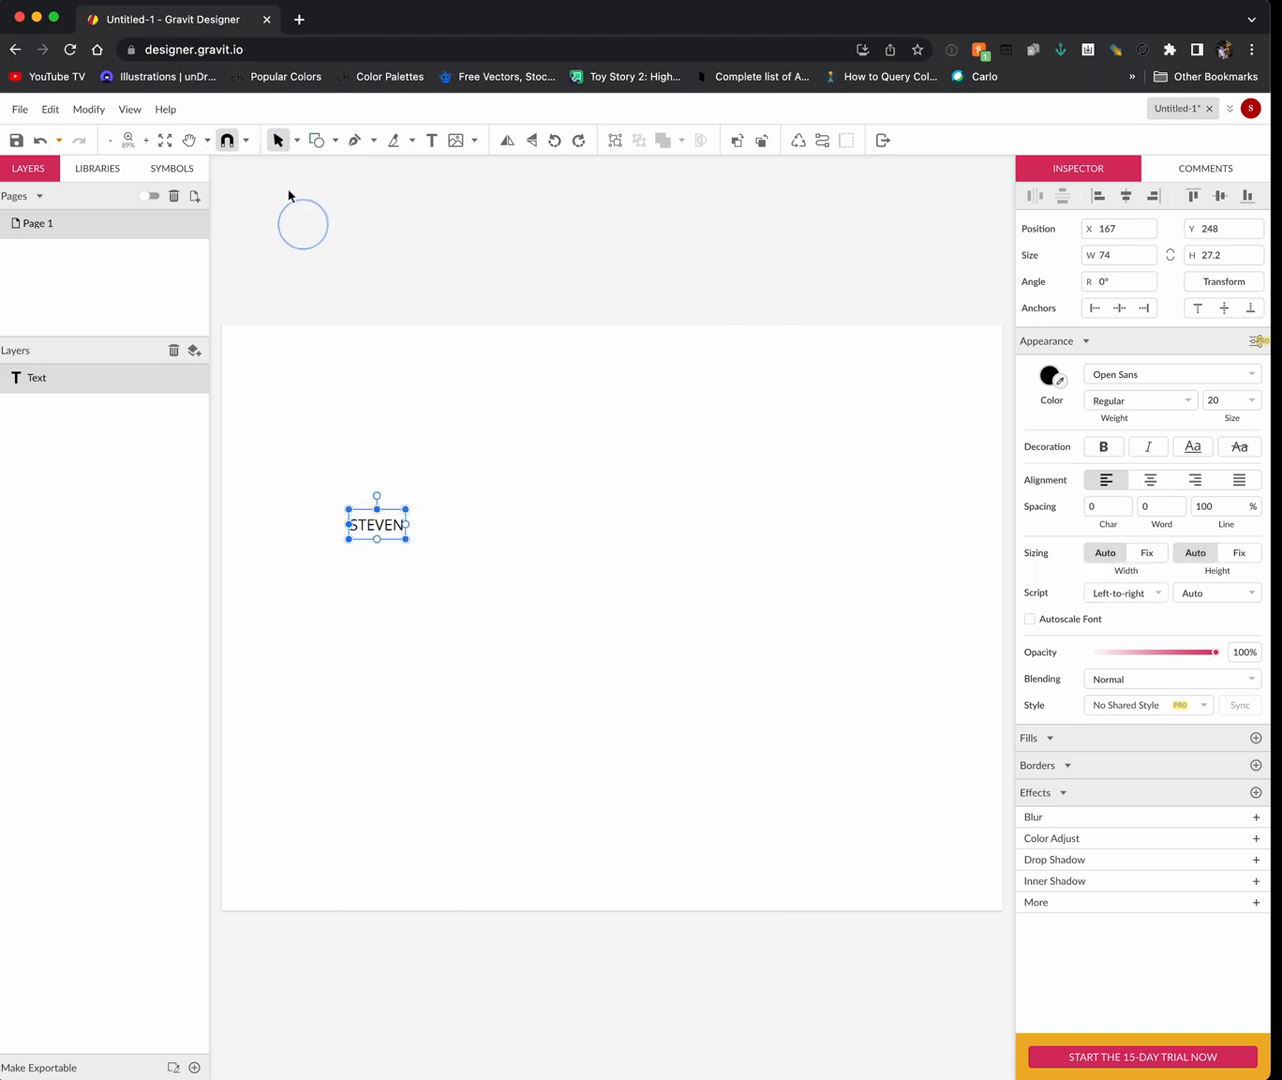
pyautogui.moveTo(406, 509); pyautogui.dragTo(728, 394)
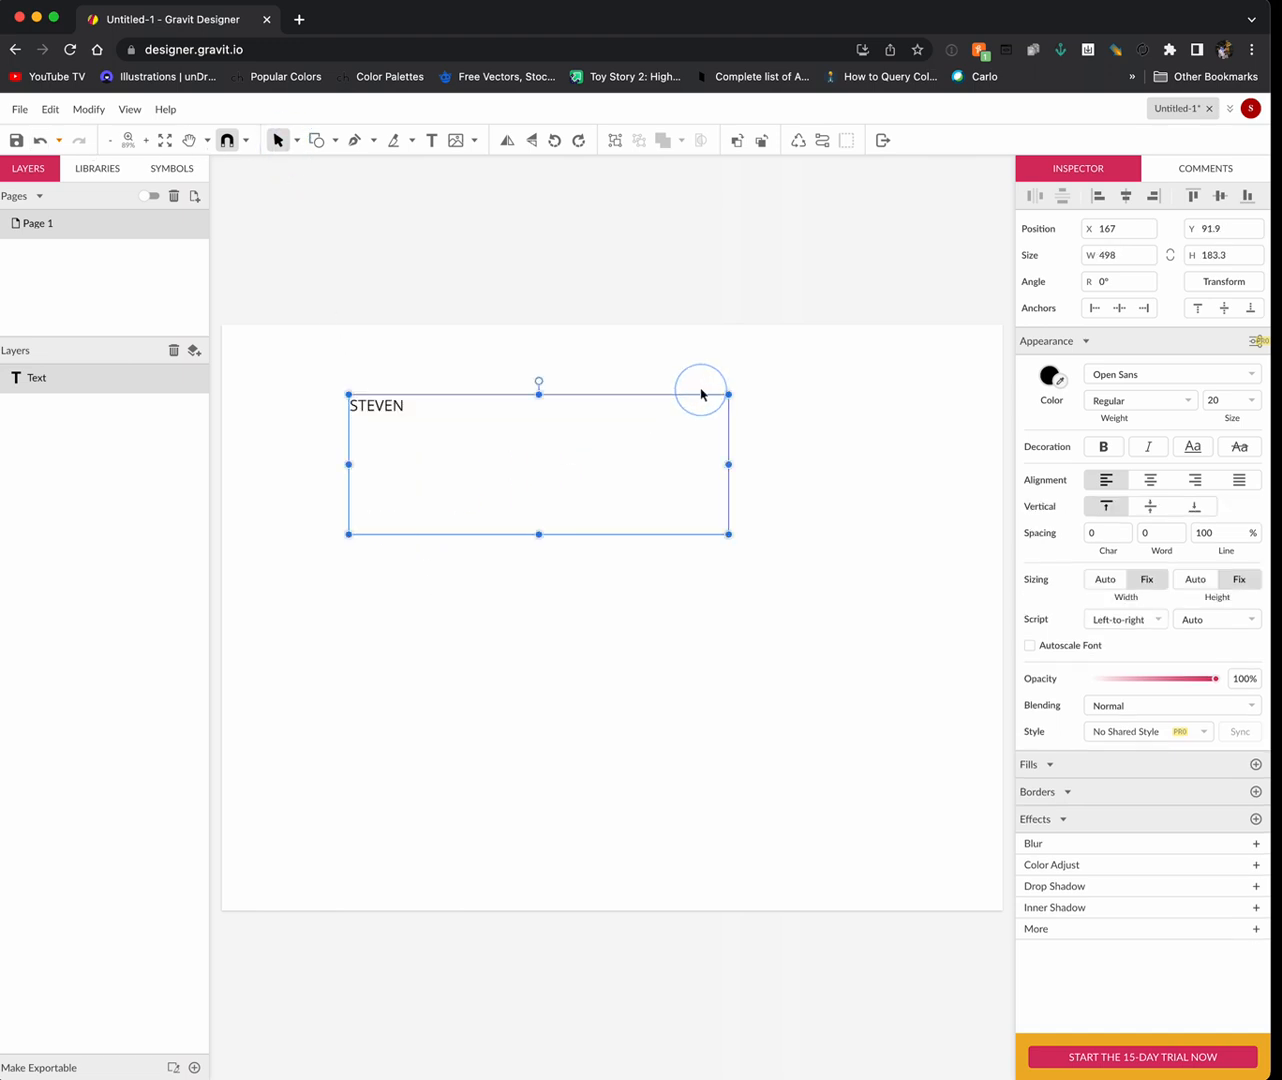
# Select the name inside the text frame and try font sizes of 11 px and 72 px
pyautogui.click(395, 405)
pyautogui.click(396, 405)
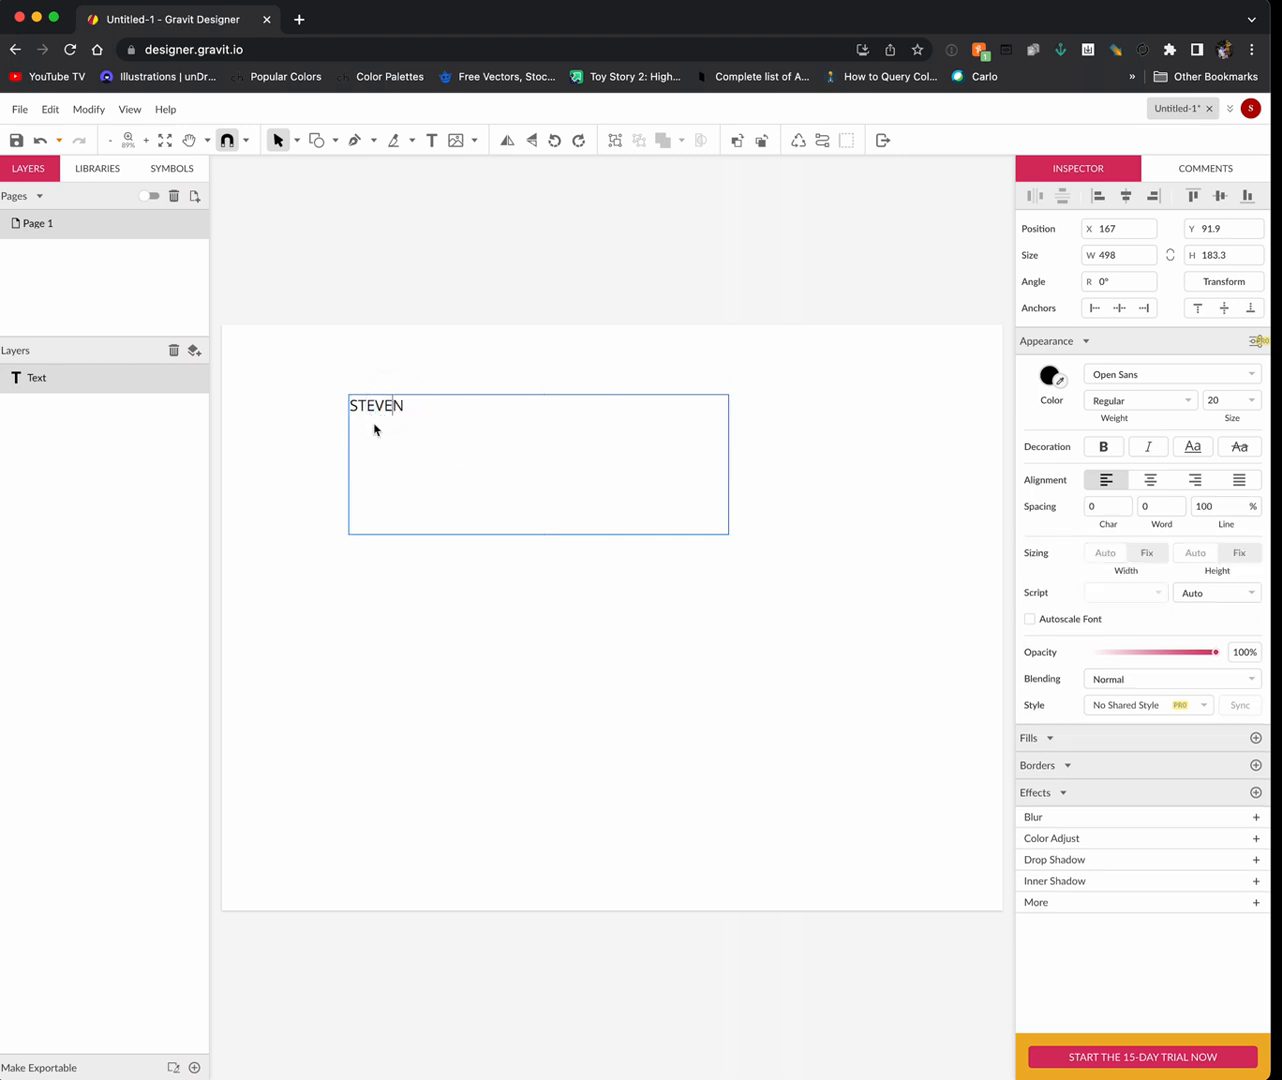
pyautogui.doubleClick(380, 405)
pyautogui.click(1222, 405)
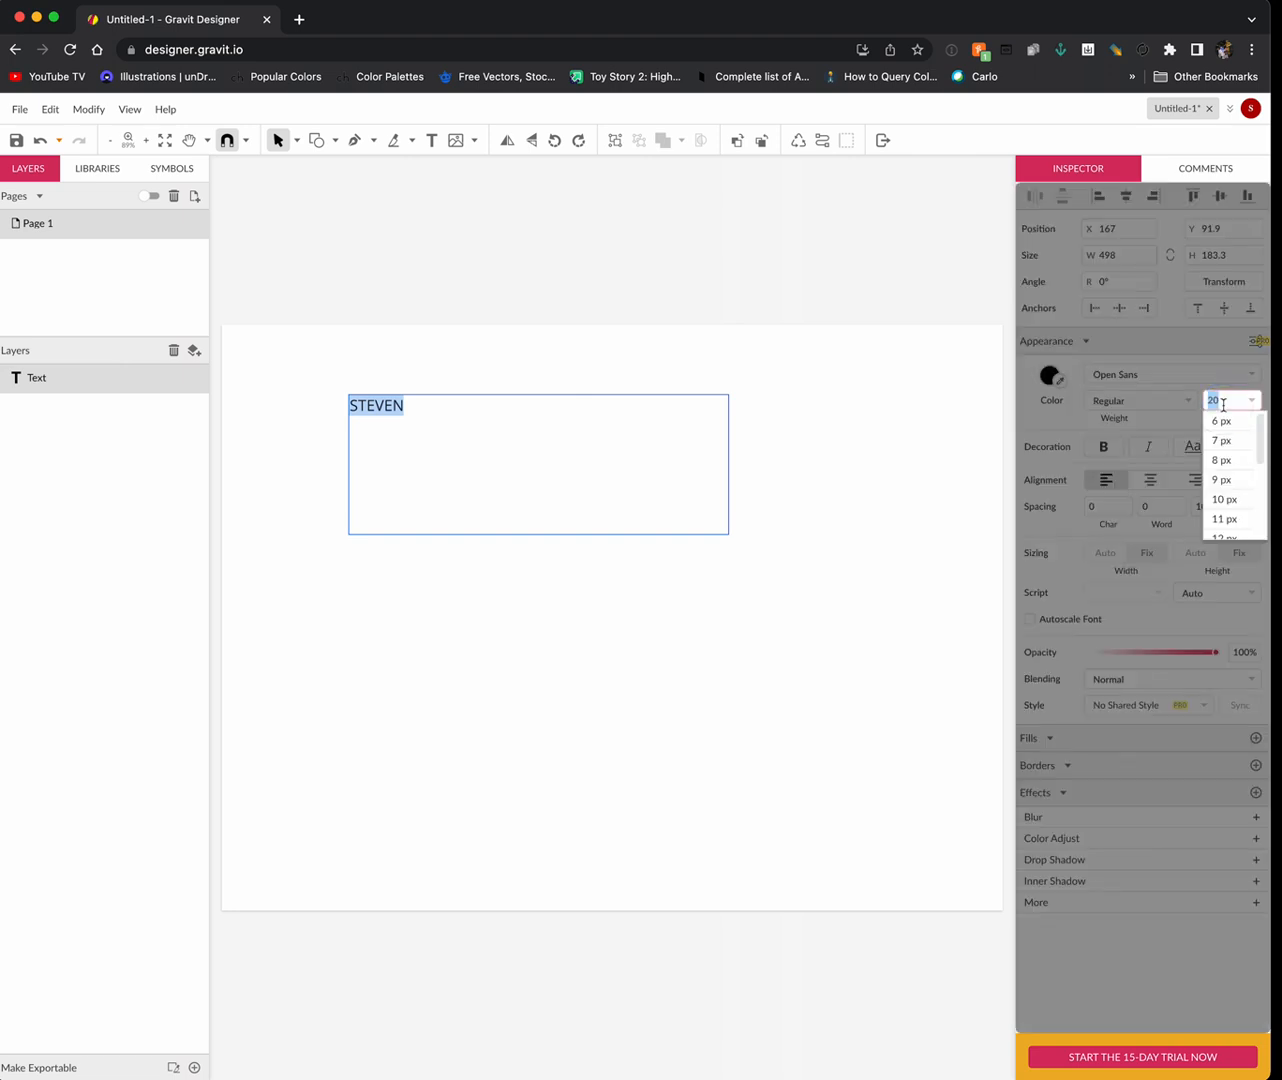
pyautogui.click(1225, 519)
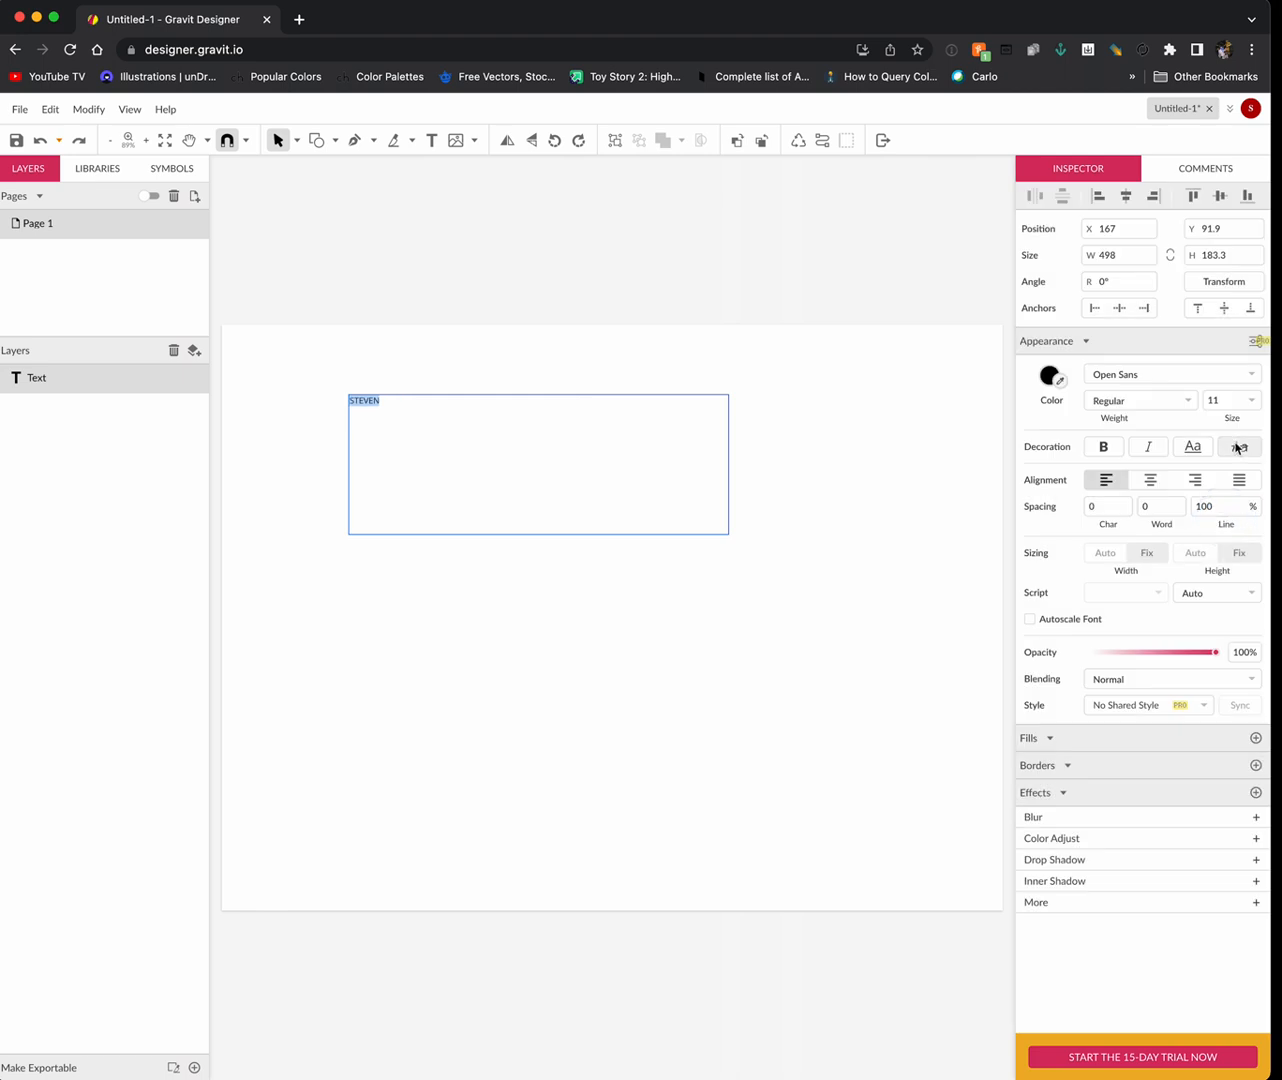
pyautogui.click(1235, 404)
pyautogui.scroll(-5, 1233, 504)
pyautogui.click(1234, 527)
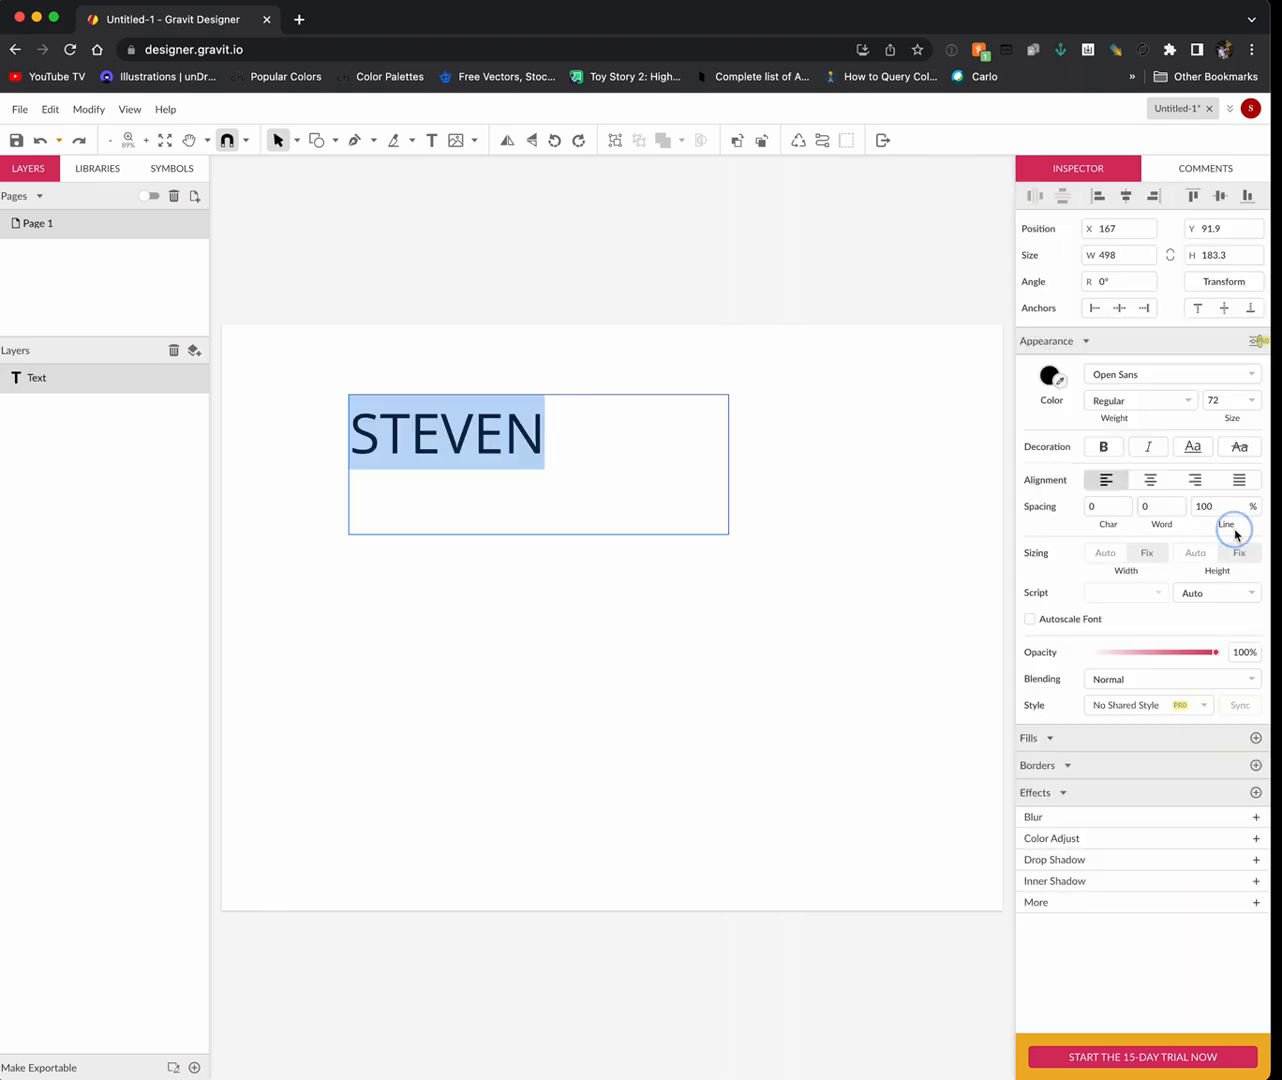
# Set the name text's font size to 100
pyautogui.click(1162, 403)
pyautogui.hotkey('shift', 'Up')
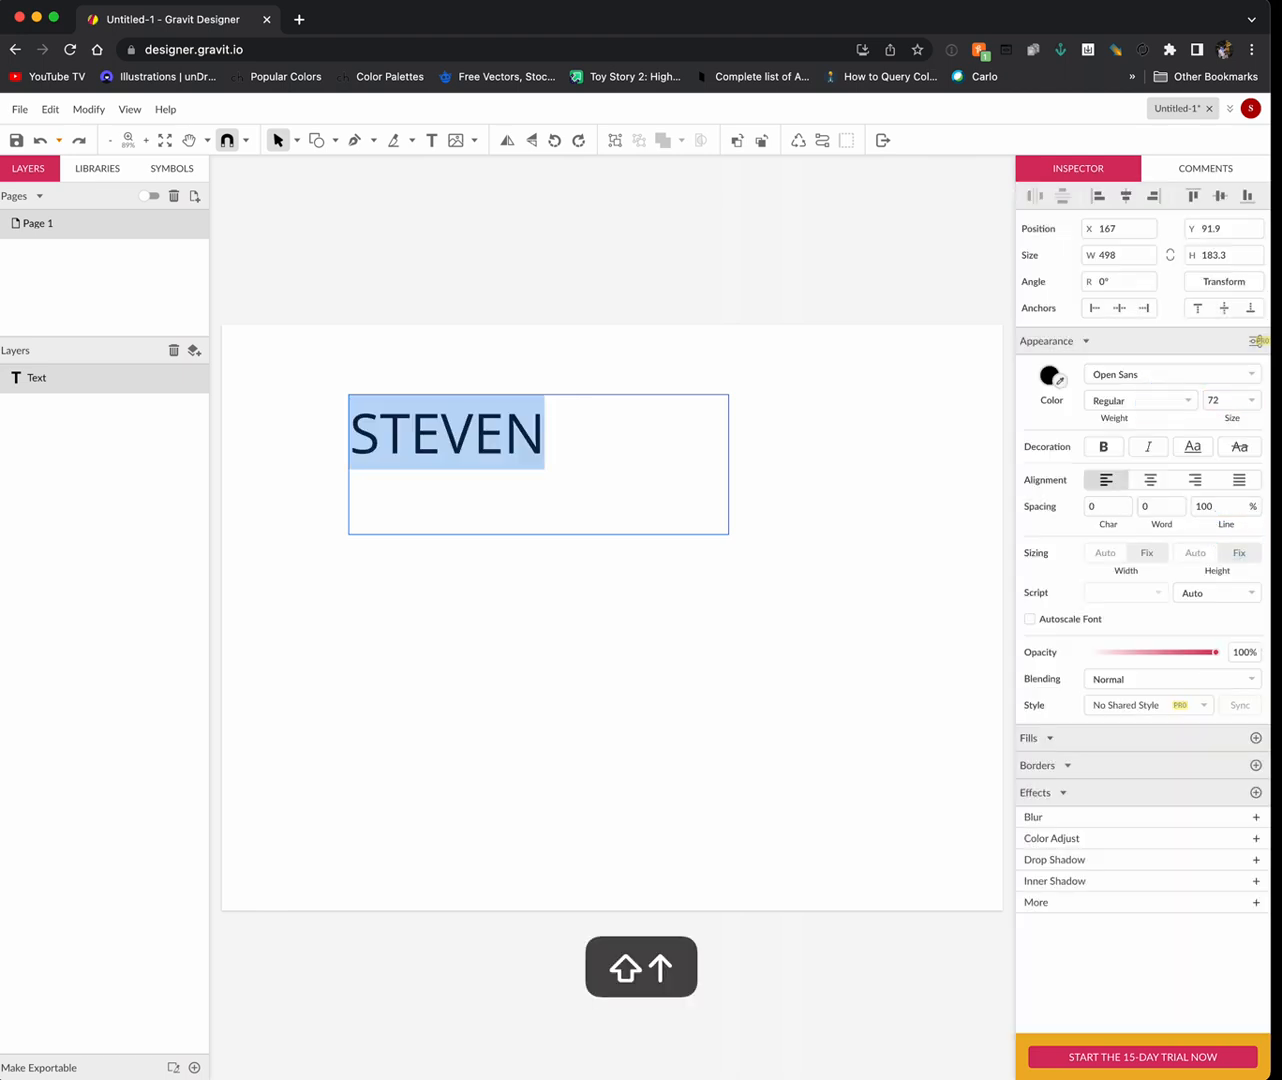
pyautogui.click(1229, 401)
pyautogui.write('20')
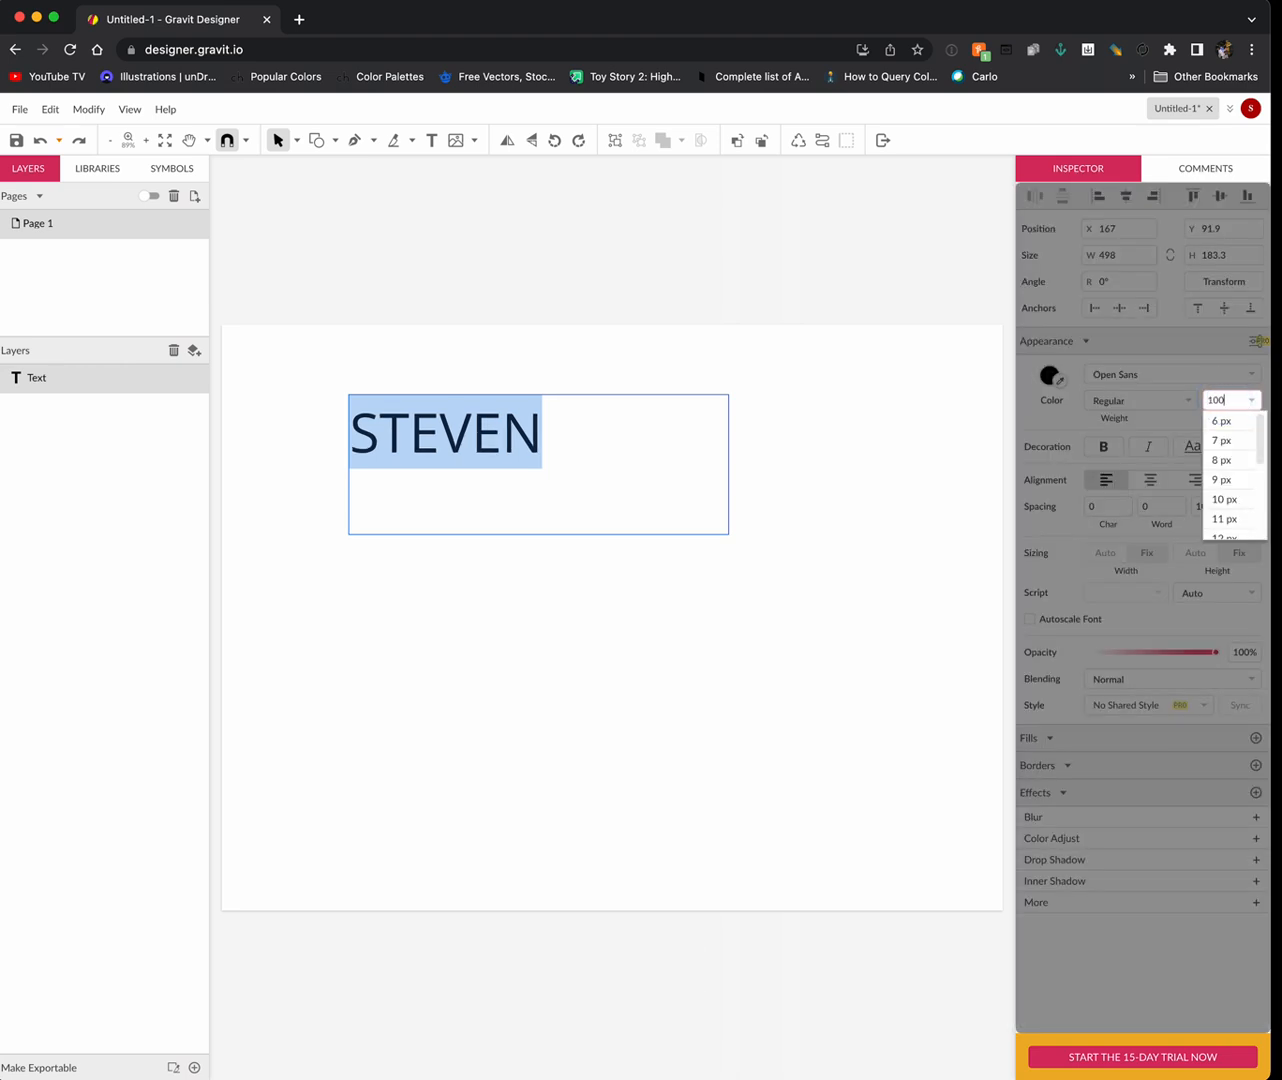
pyautogui.press('Return')
# Change the name text's font to the web font Paytone One
pyautogui.click(562, 474)
pyautogui.doubleClick(561, 474)
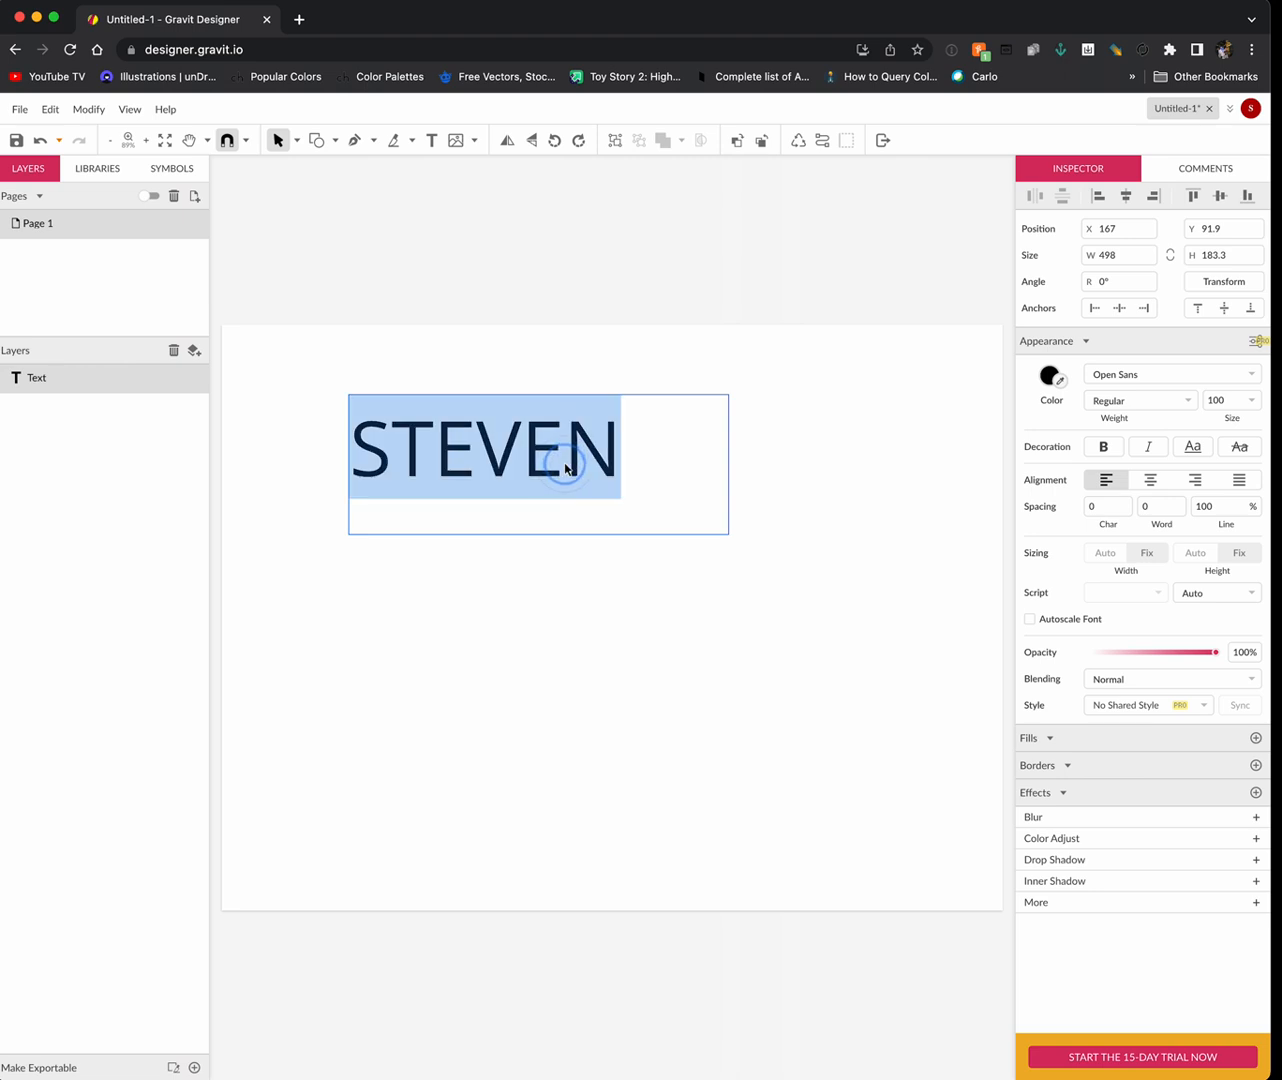
pyautogui.click(1253, 369)
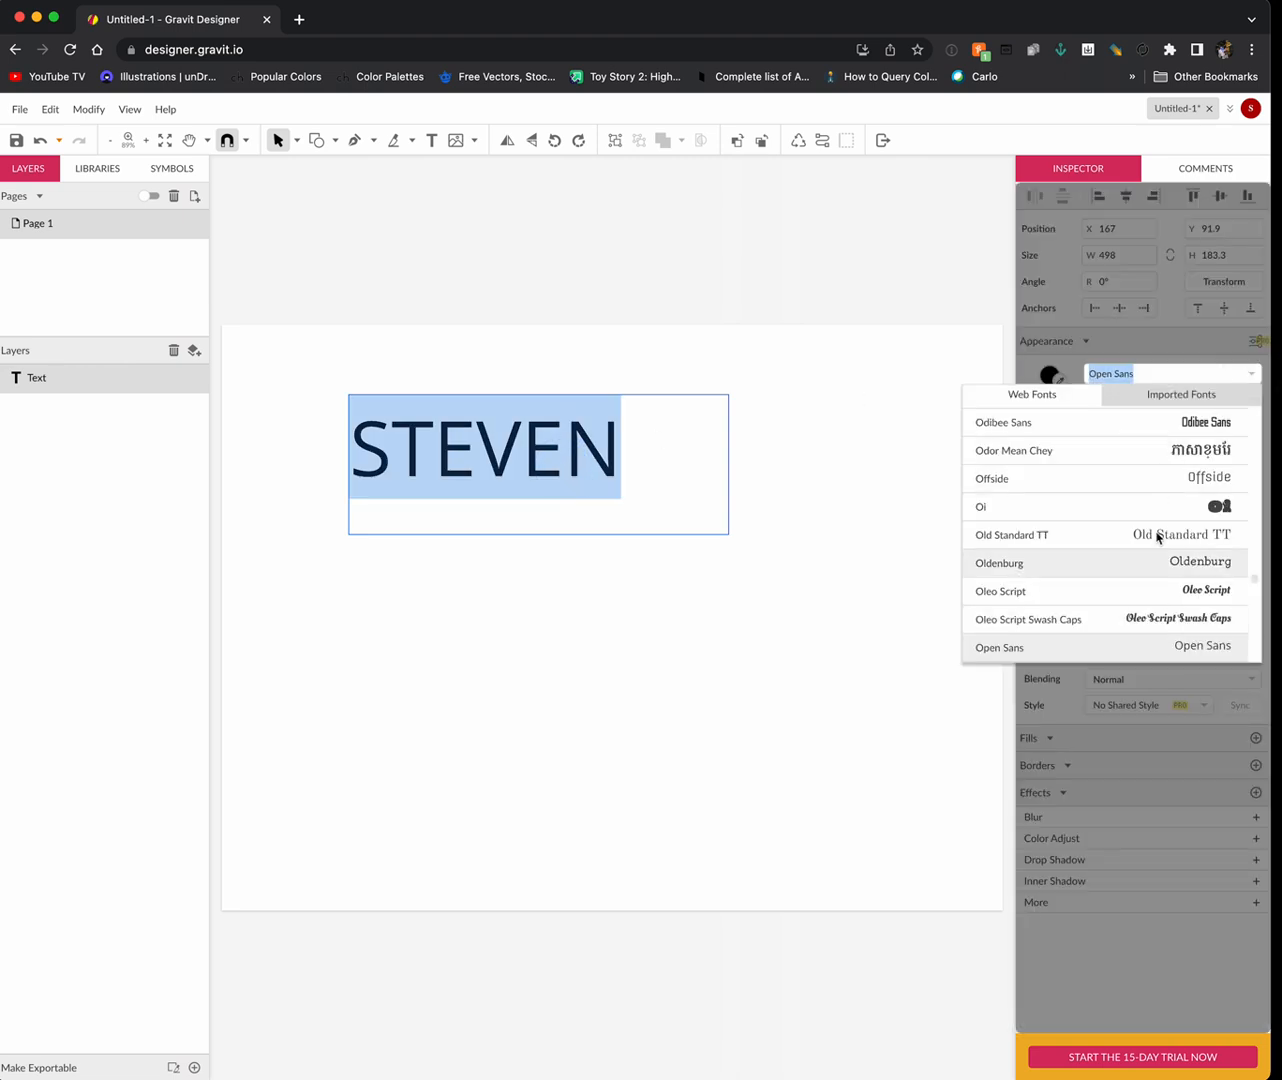
pyautogui.click(1164, 402)
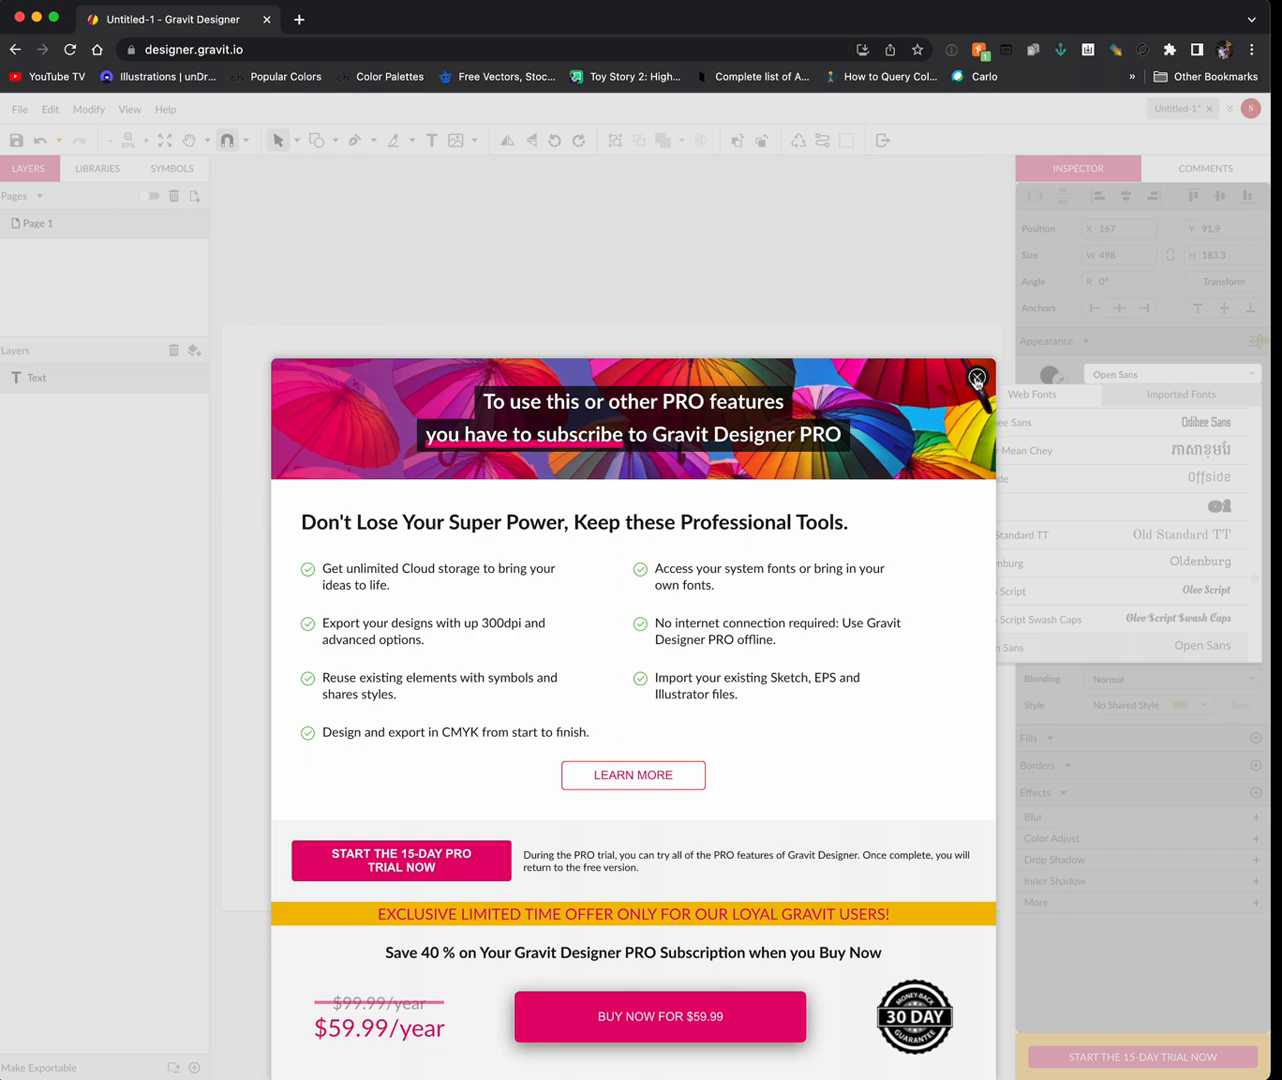
pyautogui.click(977, 379)
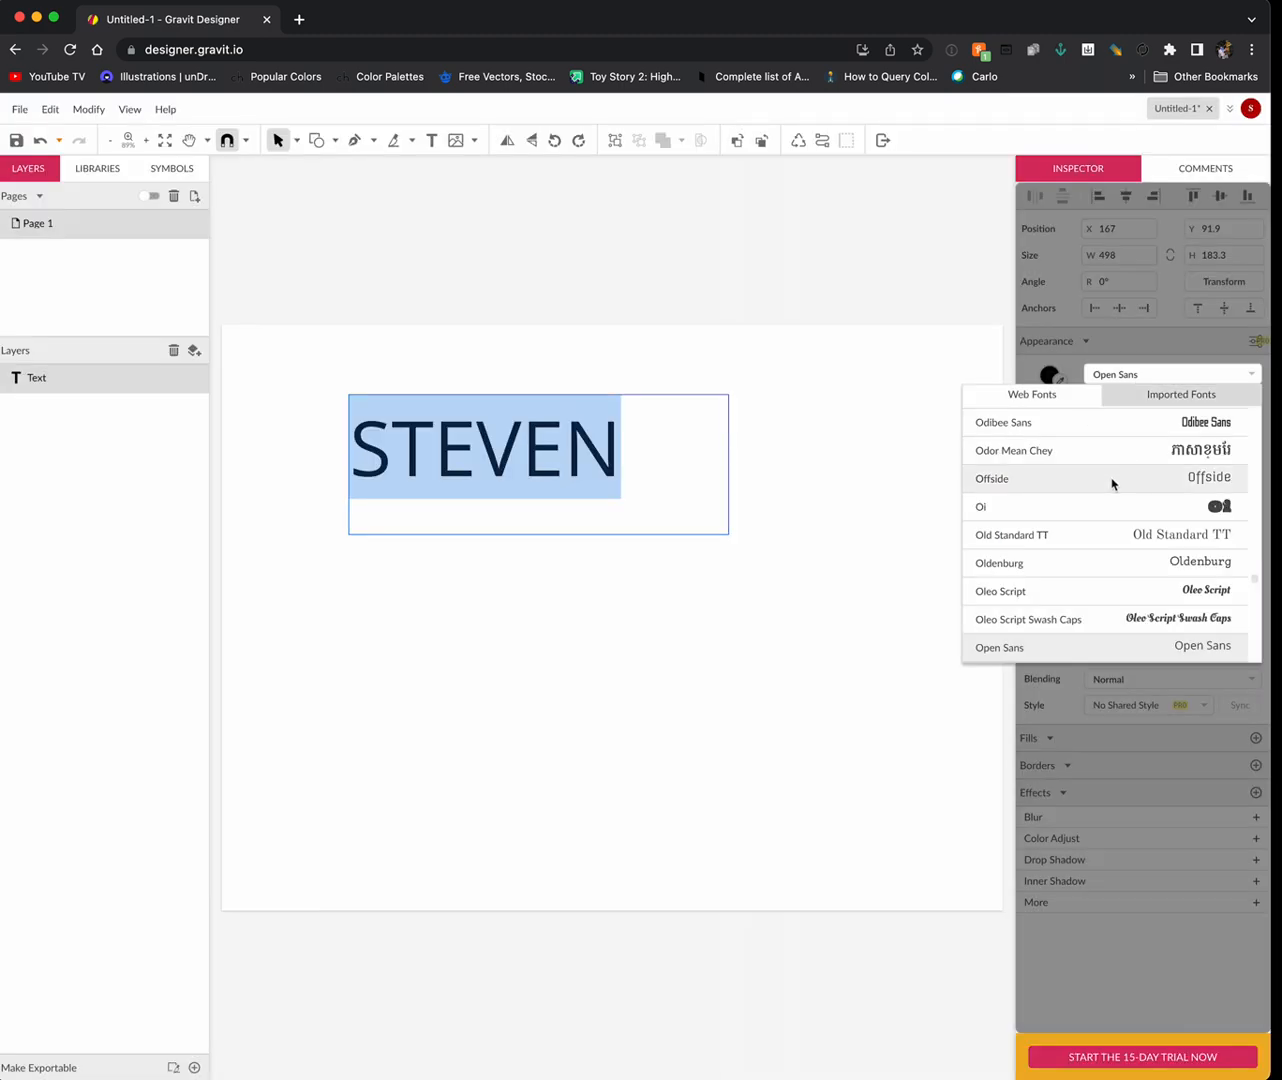
pyautogui.scroll(-5, 1111, 524)
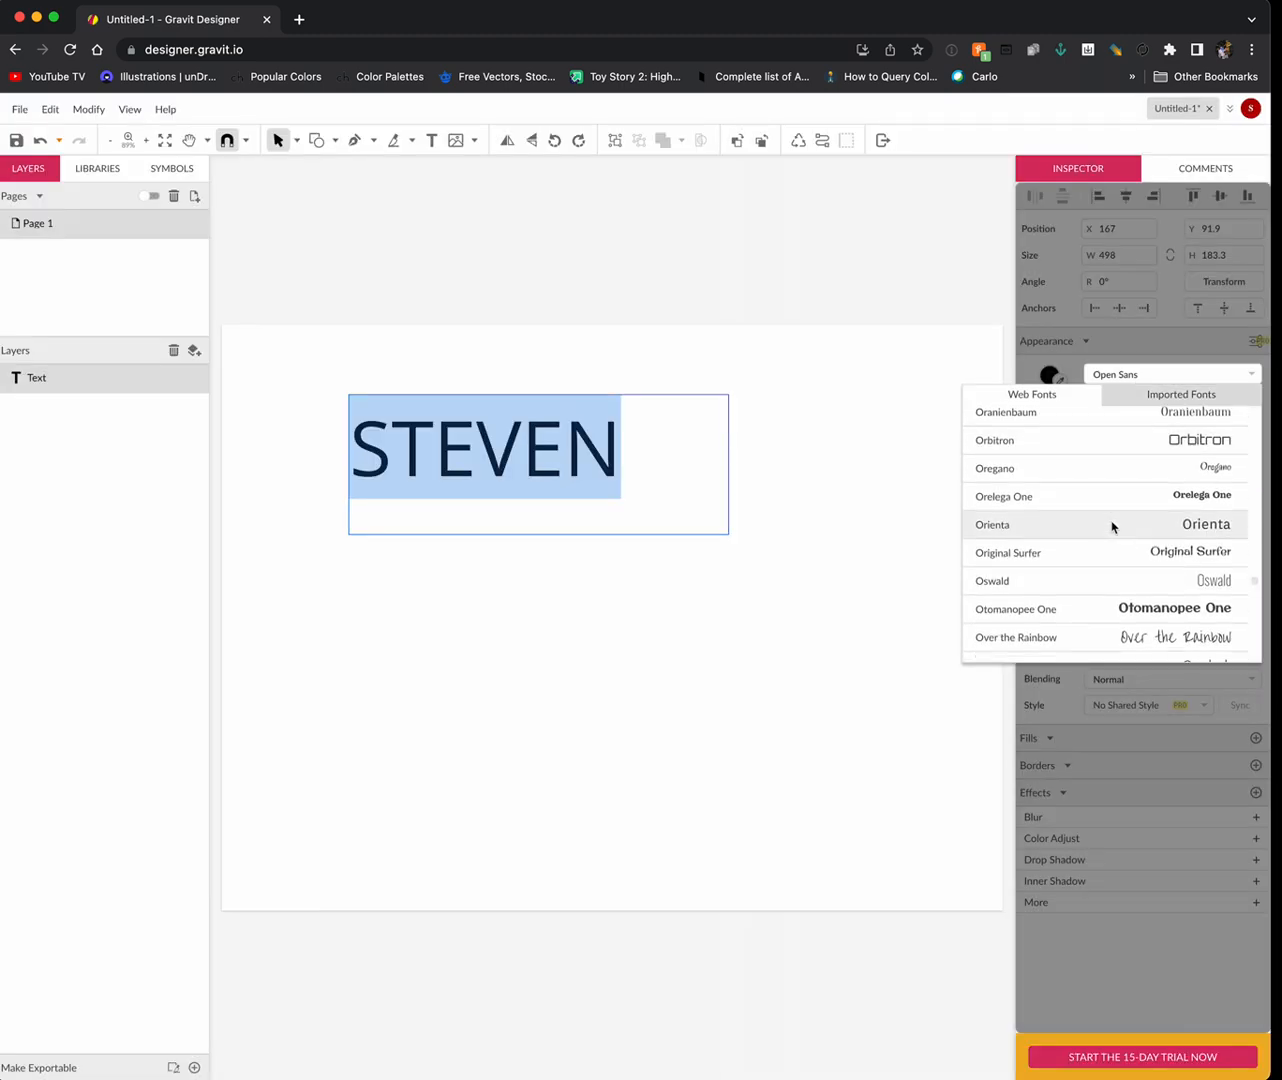
pyautogui.scroll(-2, 1112, 527)
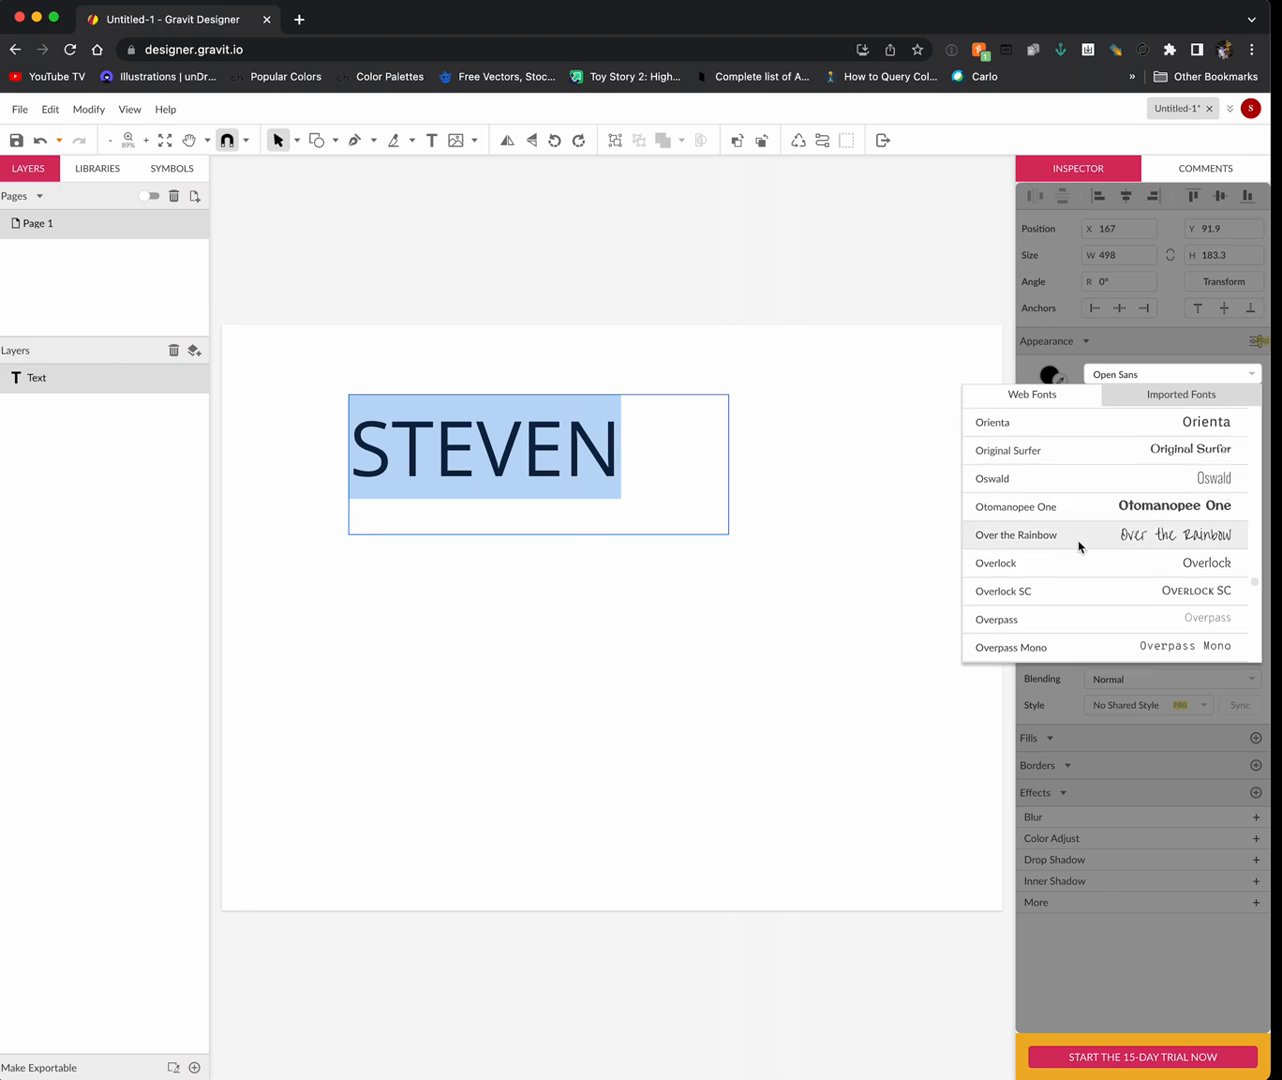
pyautogui.scroll(-5, 1079, 544)
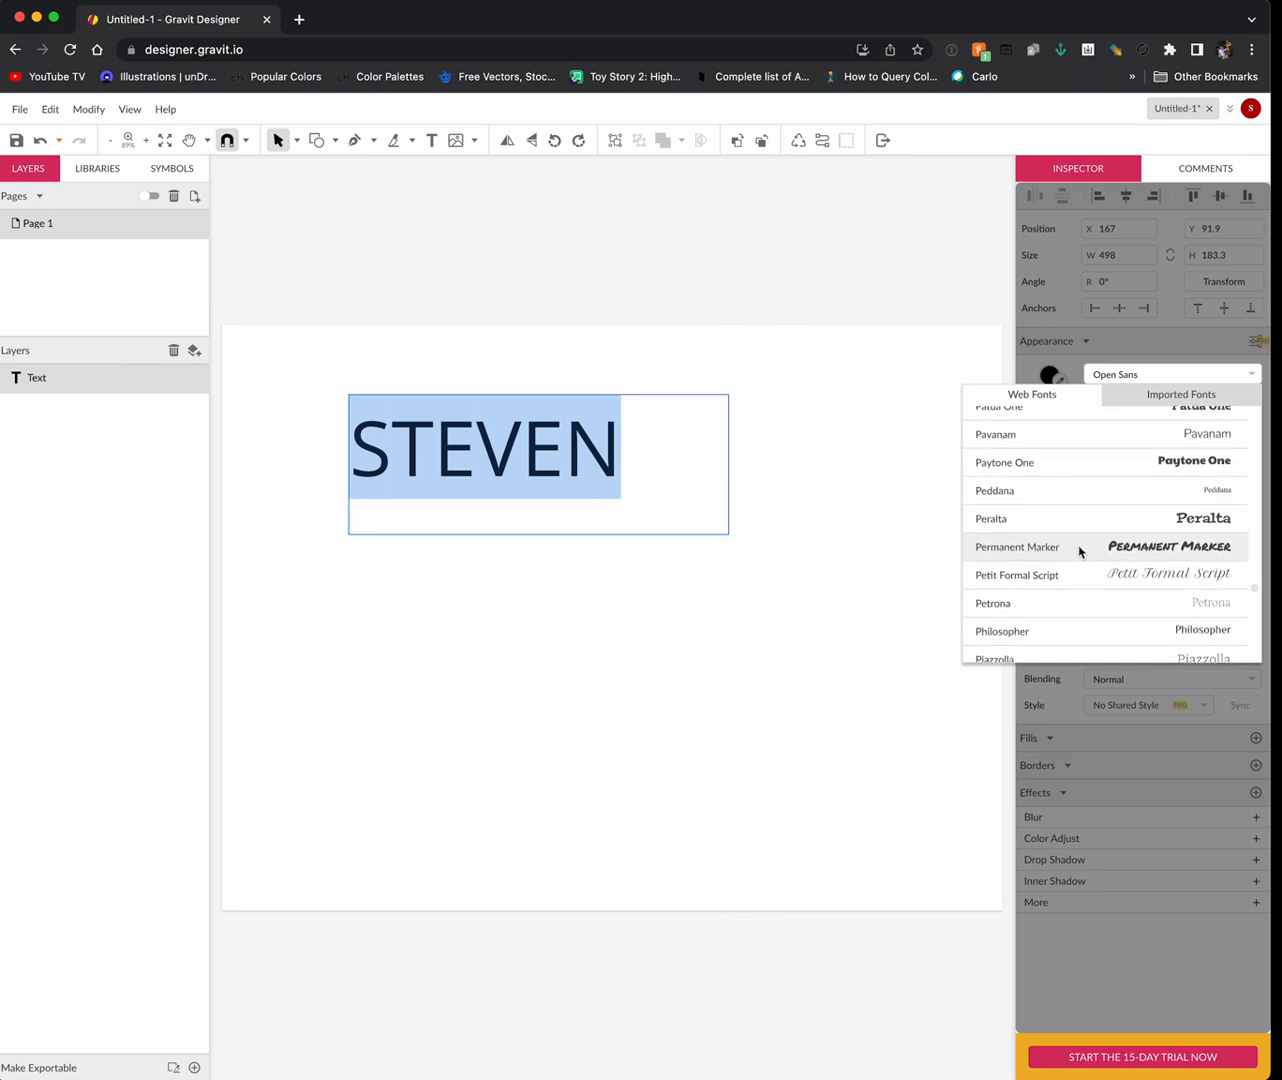
pyautogui.click(1188, 465)
# Center the name text horizontally within its frame
pyautogui.click(584, 472)
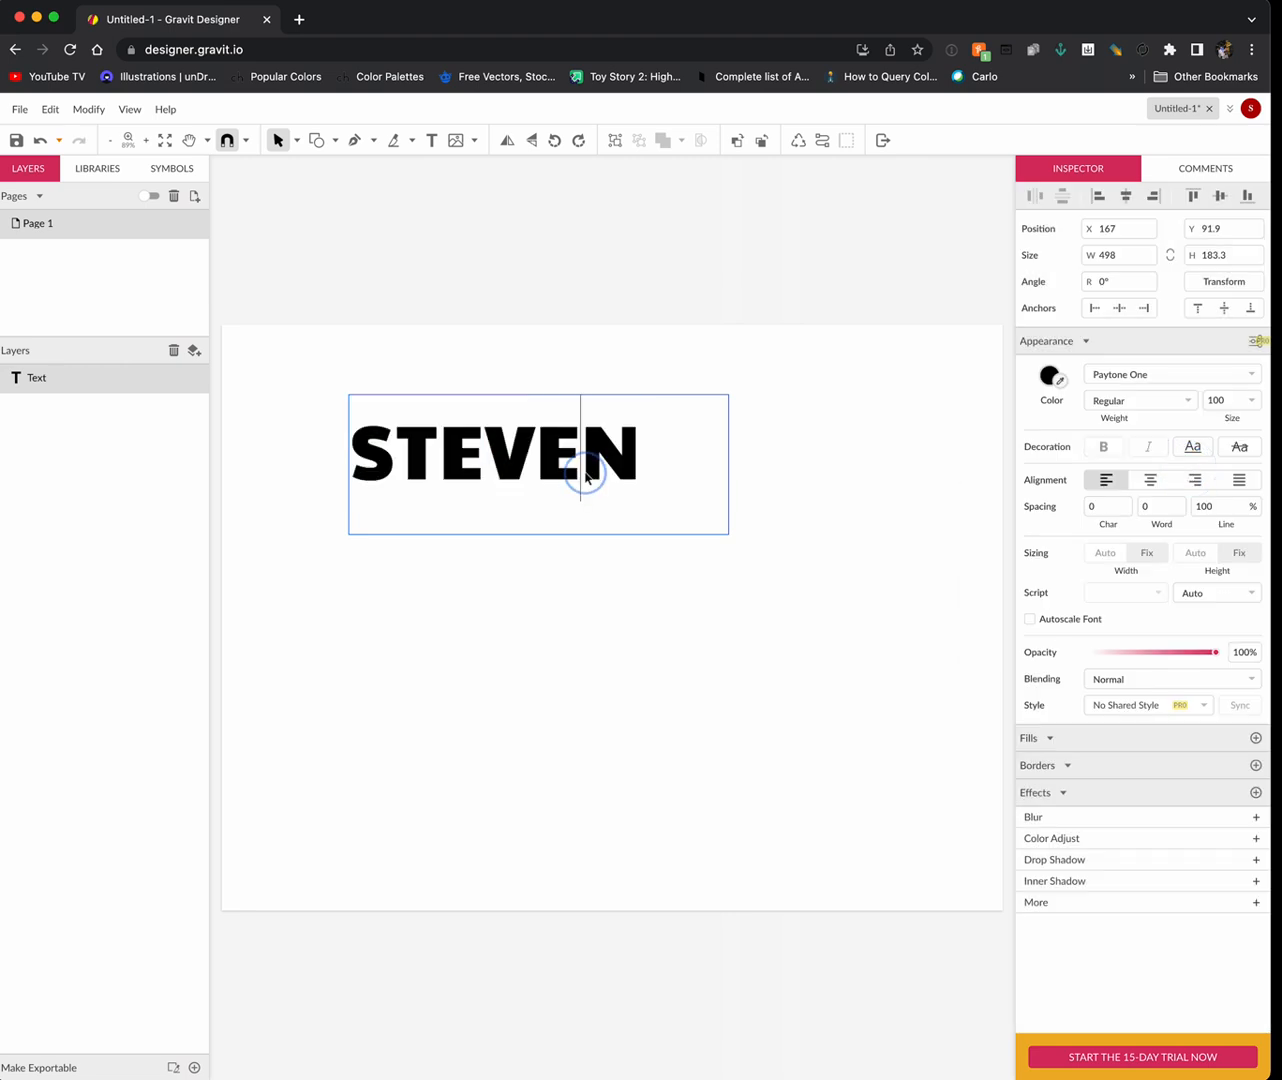
pyautogui.doubleClick(623, 470)
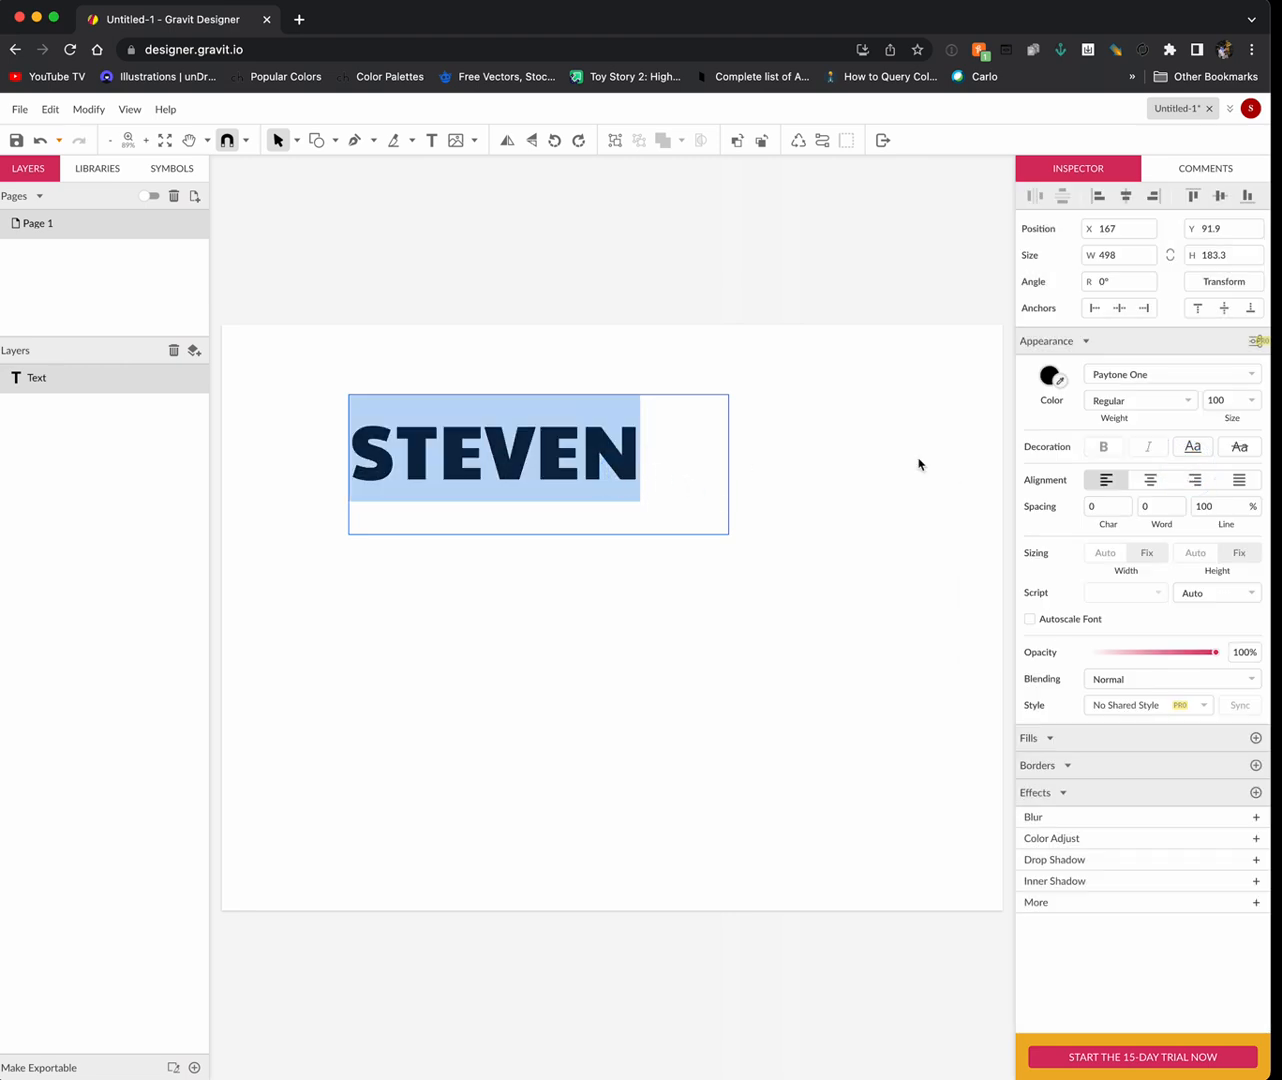
pyautogui.click(1150, 480)
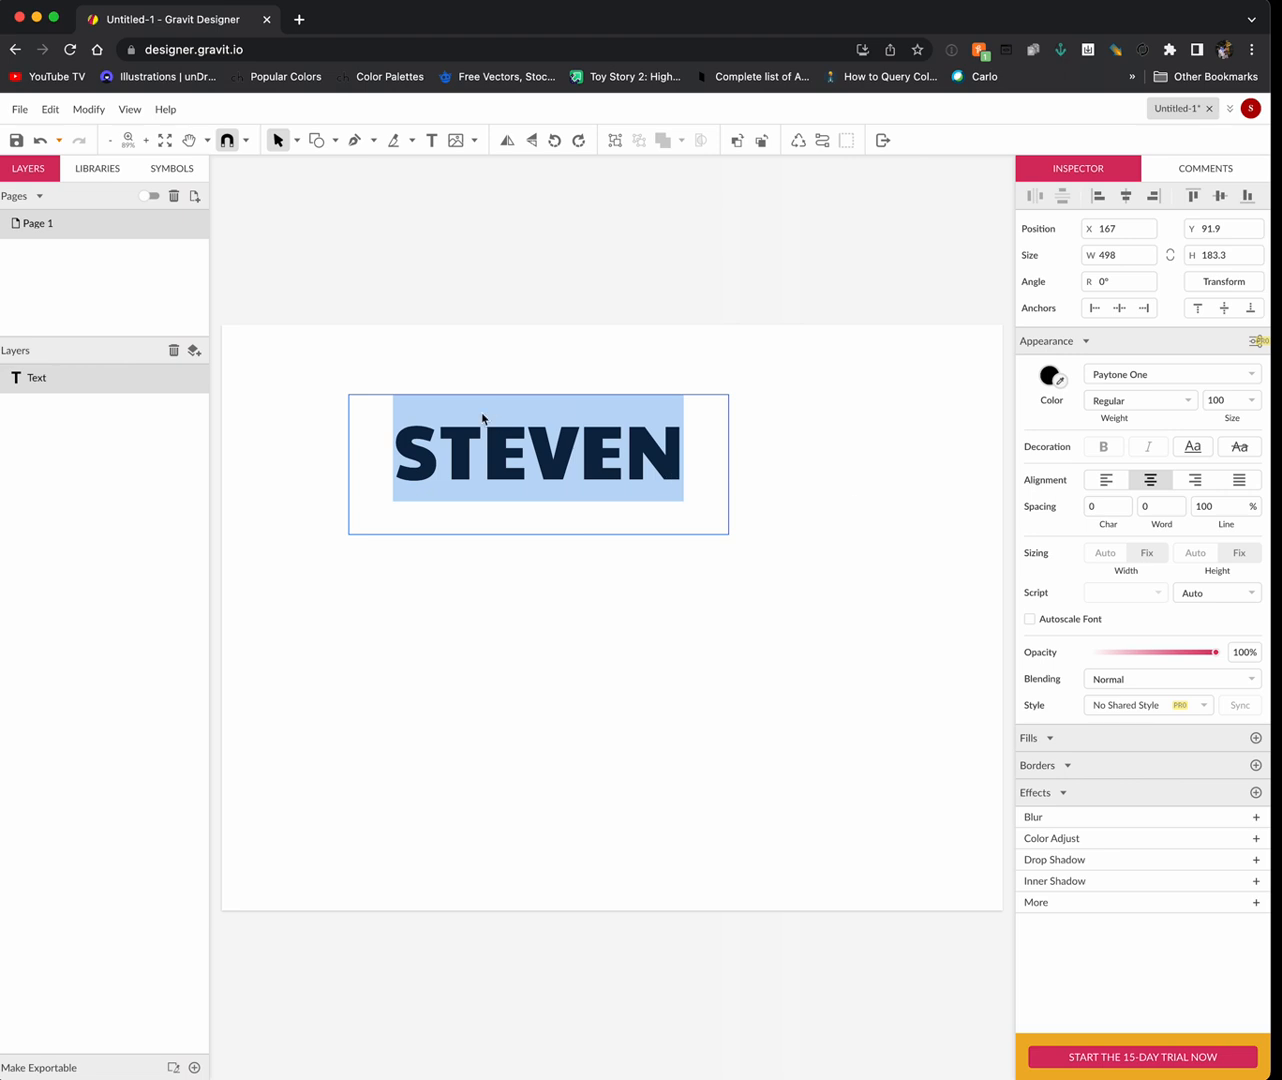
# Convert the text layer to a path
pyautogui.rightClick(110, 383)
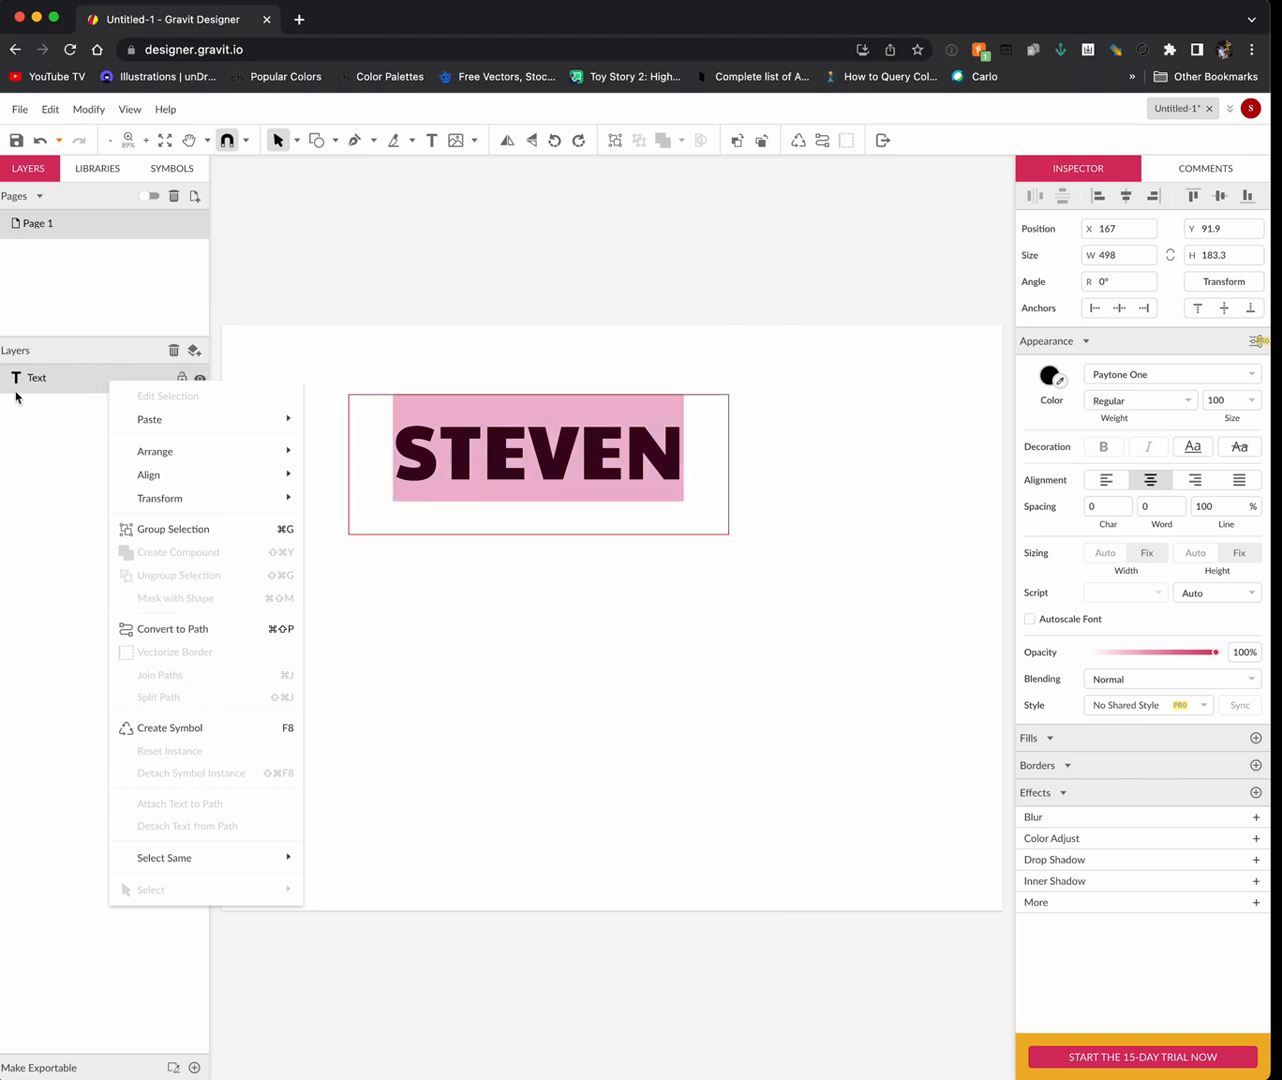
pyautogui.click(54, 412)
pyautogui.rightClick(94, 377)
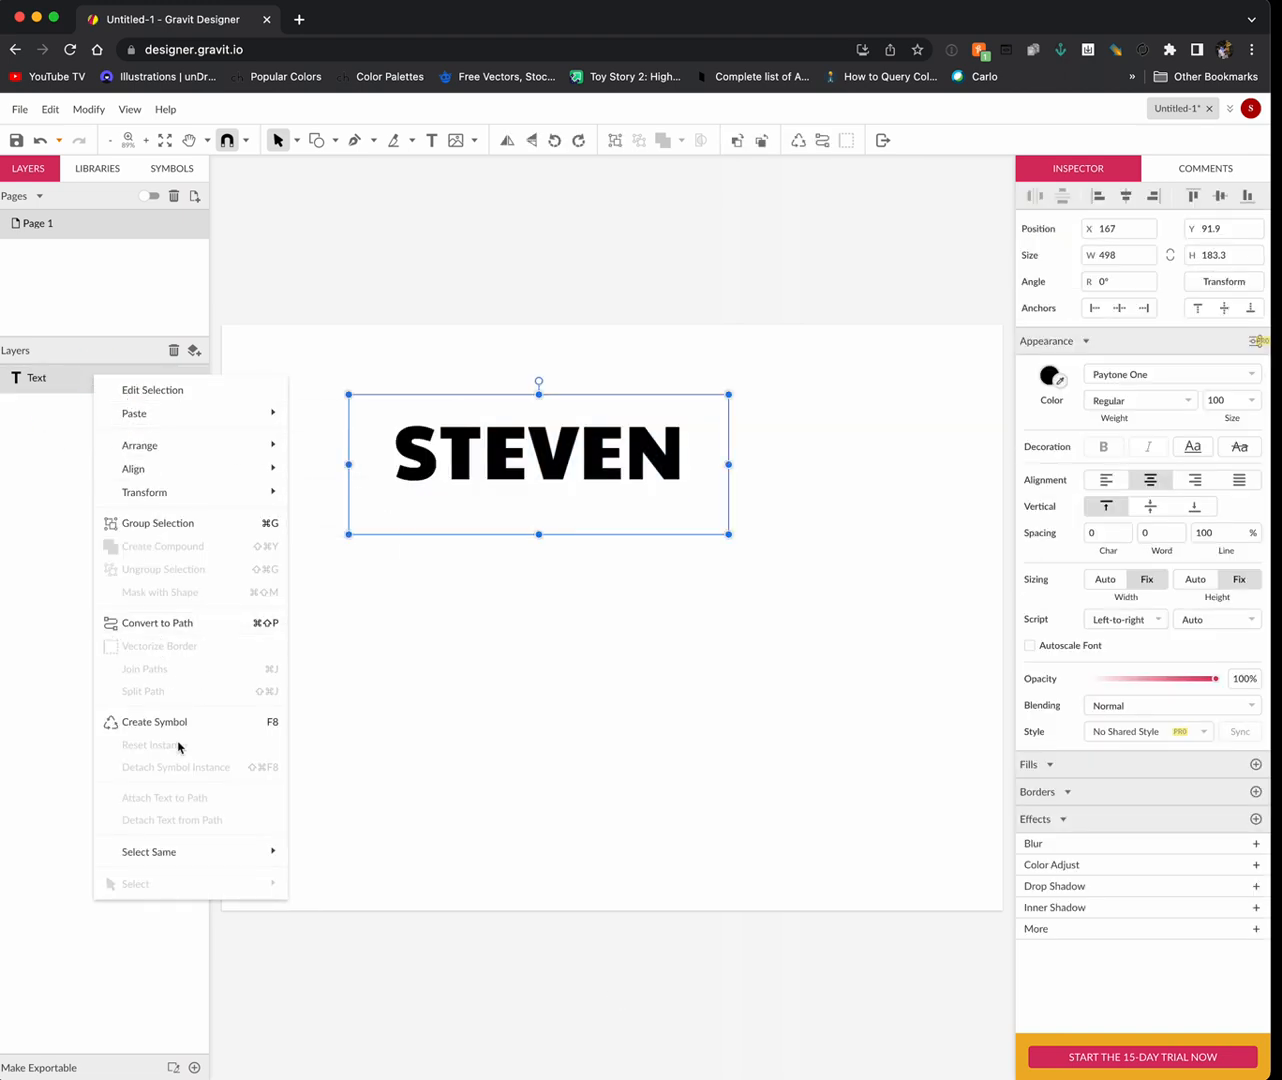
pyautogui.click(176, 625)
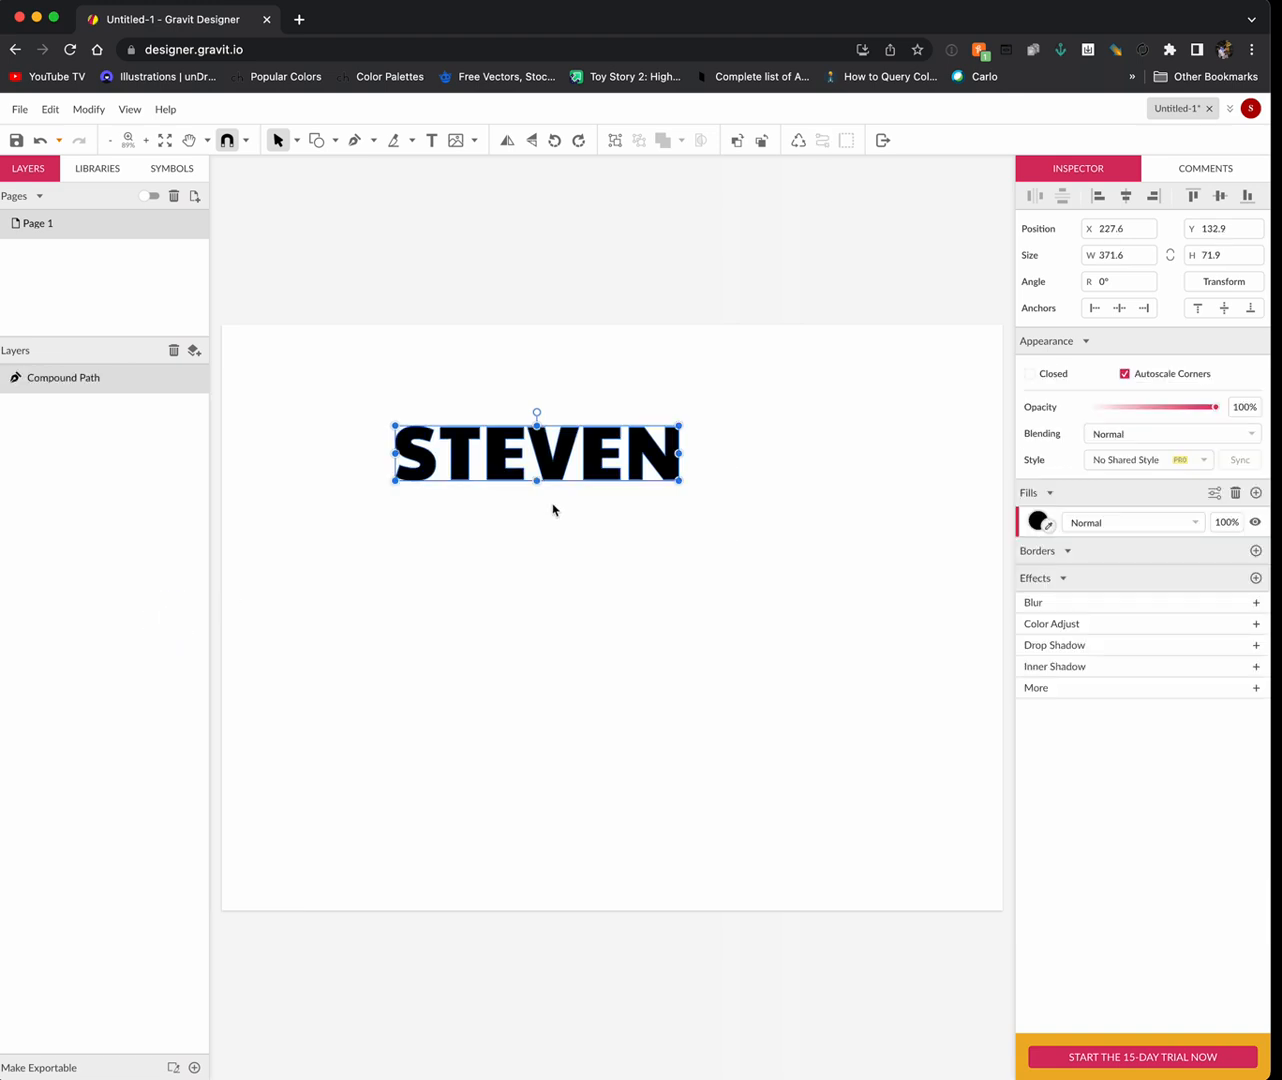
# Enlarge the name path to about 724 × 140 px and move it to about X 117, Y 176 on the page
pyautogui.moveTo(679, 483); pyautogui.dragTo(861, 587)
pyautogui.press('super+z')
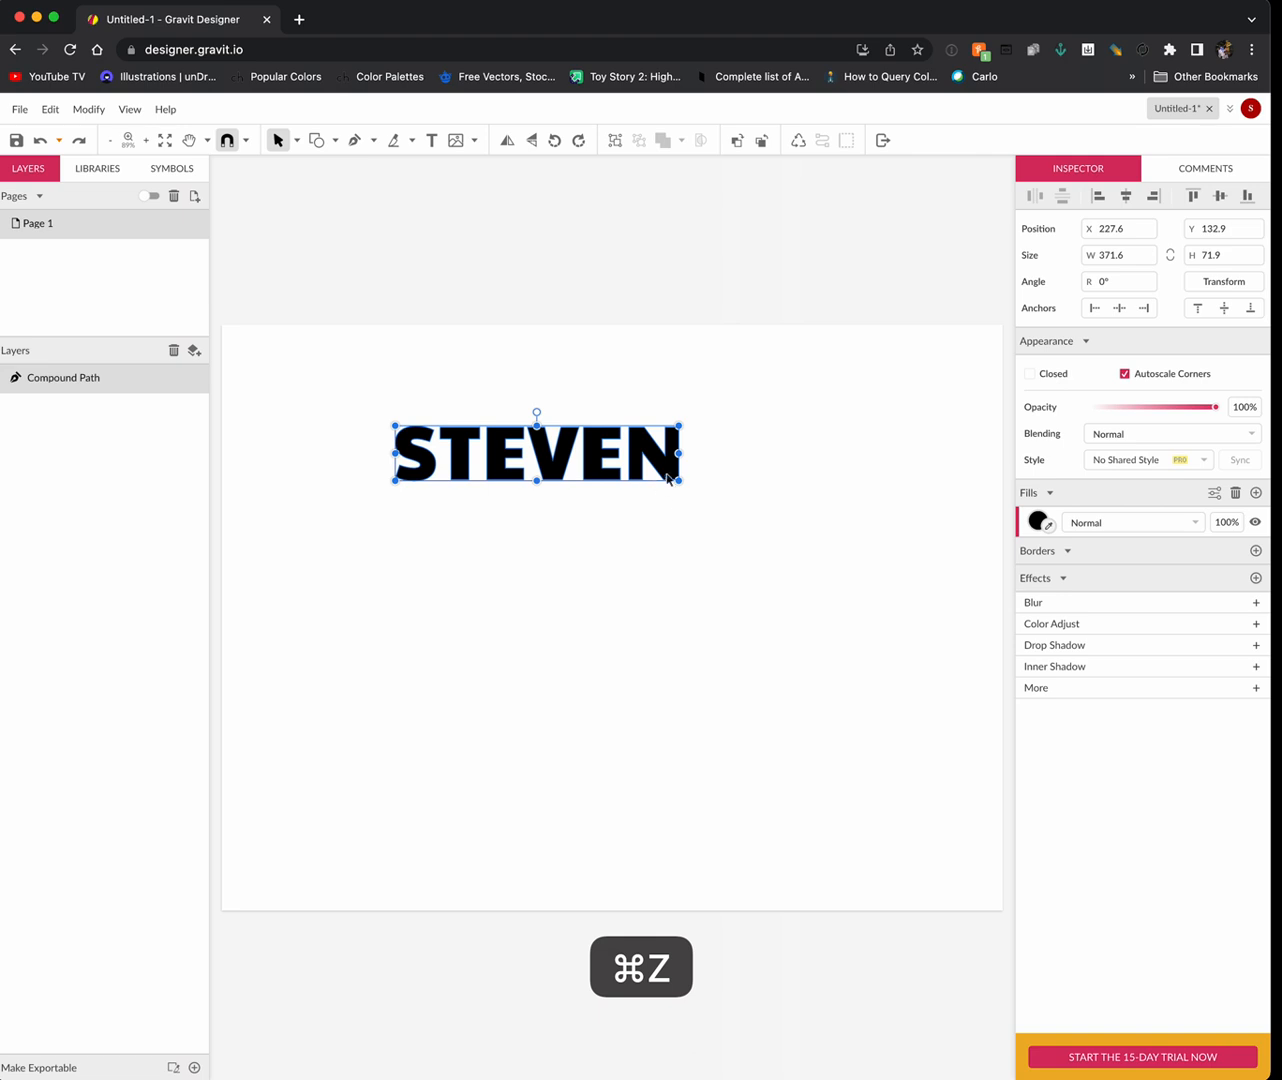
pyautogui.moveTo(679, 480); pyautogui.dragTo(603, 612)
pyautogui.moveTo(868, 617); pyautogui.dragTo(810, 679)
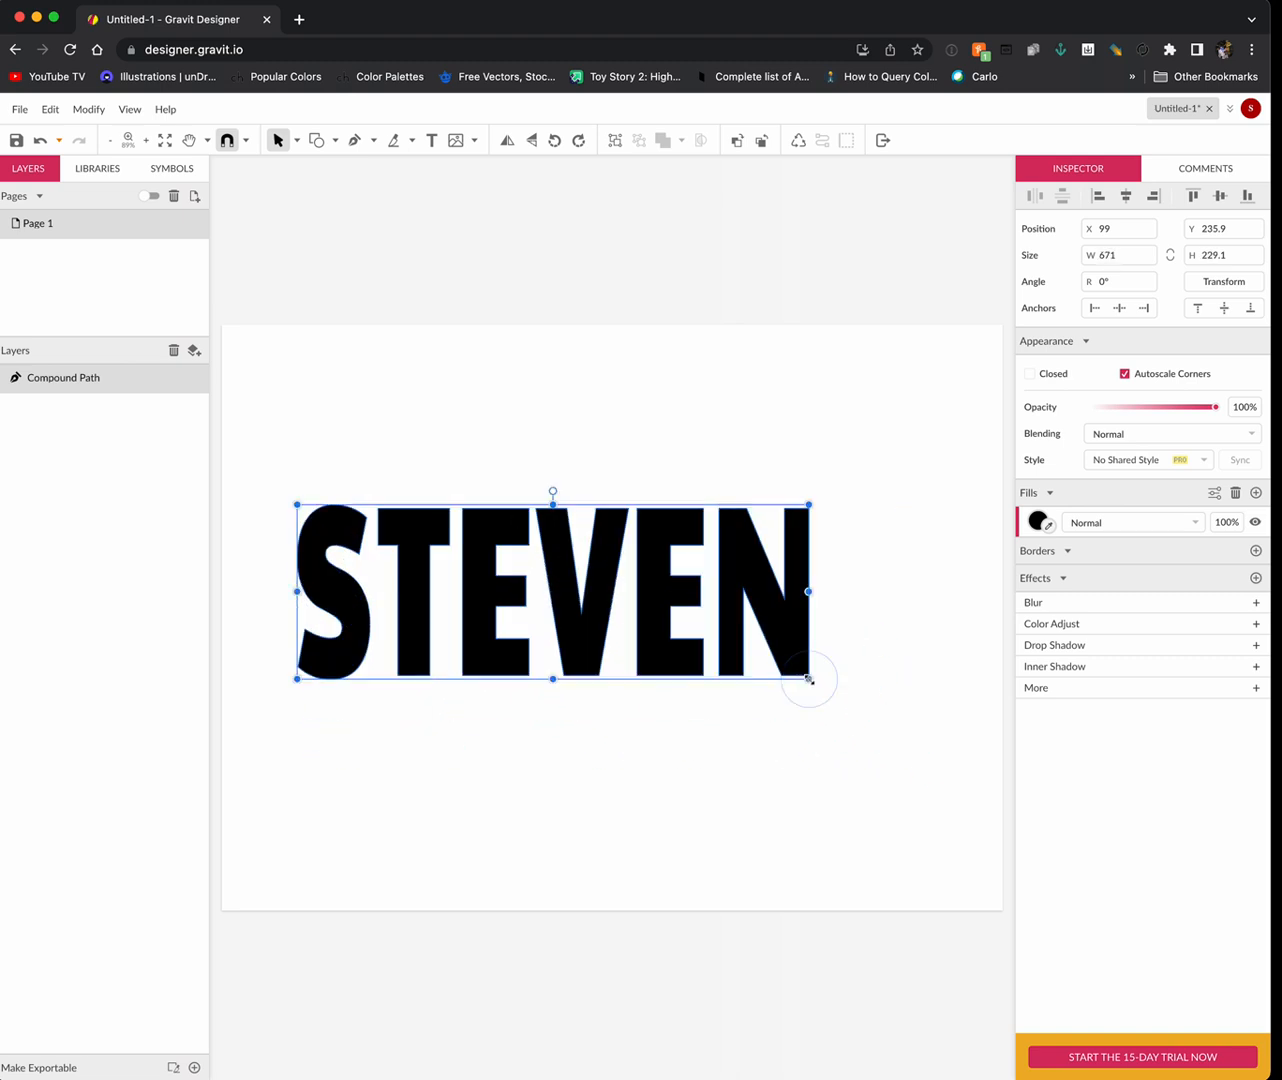
pyautogui.hotkey('ctrl', 'z')
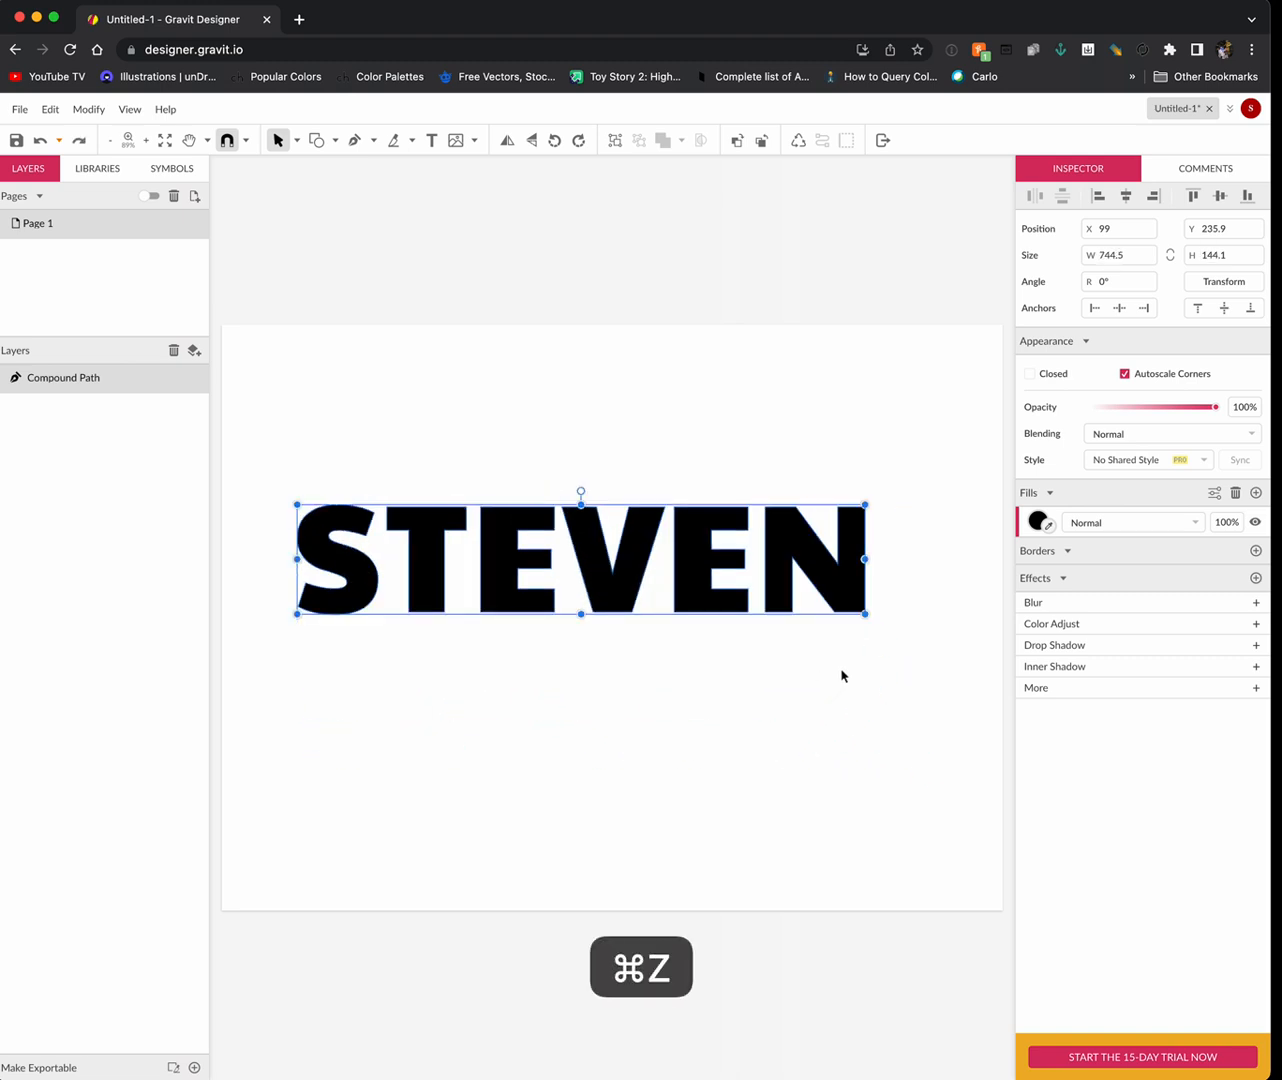
pyautogui.moveTo(866, 614)
pyautogui.mouseDown()
pyautogui.moveTo(925, 652)
pyautogui.moveTo(849, 610)
pyautogui.mouseUp()
pyautogui.moveTo(765, 582); pyautogui.dragTo(779, 536)
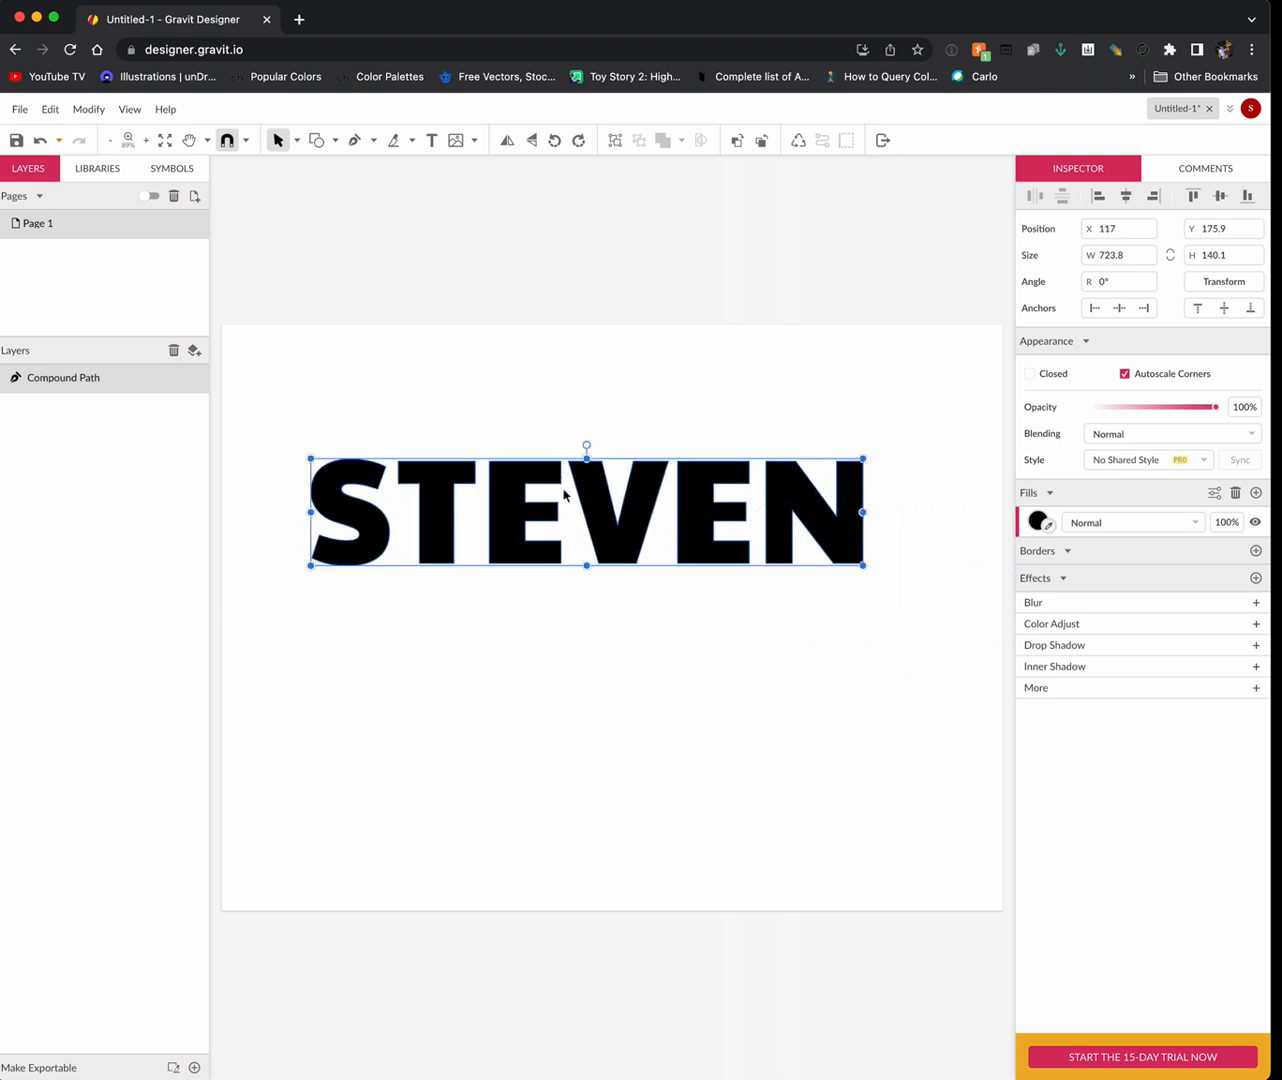
# Import the JPEG photo of the sauce jar, baked dish and Walmart bag from the Pictures folder onto the page
pyautogui.click(21, 109)
pyautogui.moveTo(94, 424)
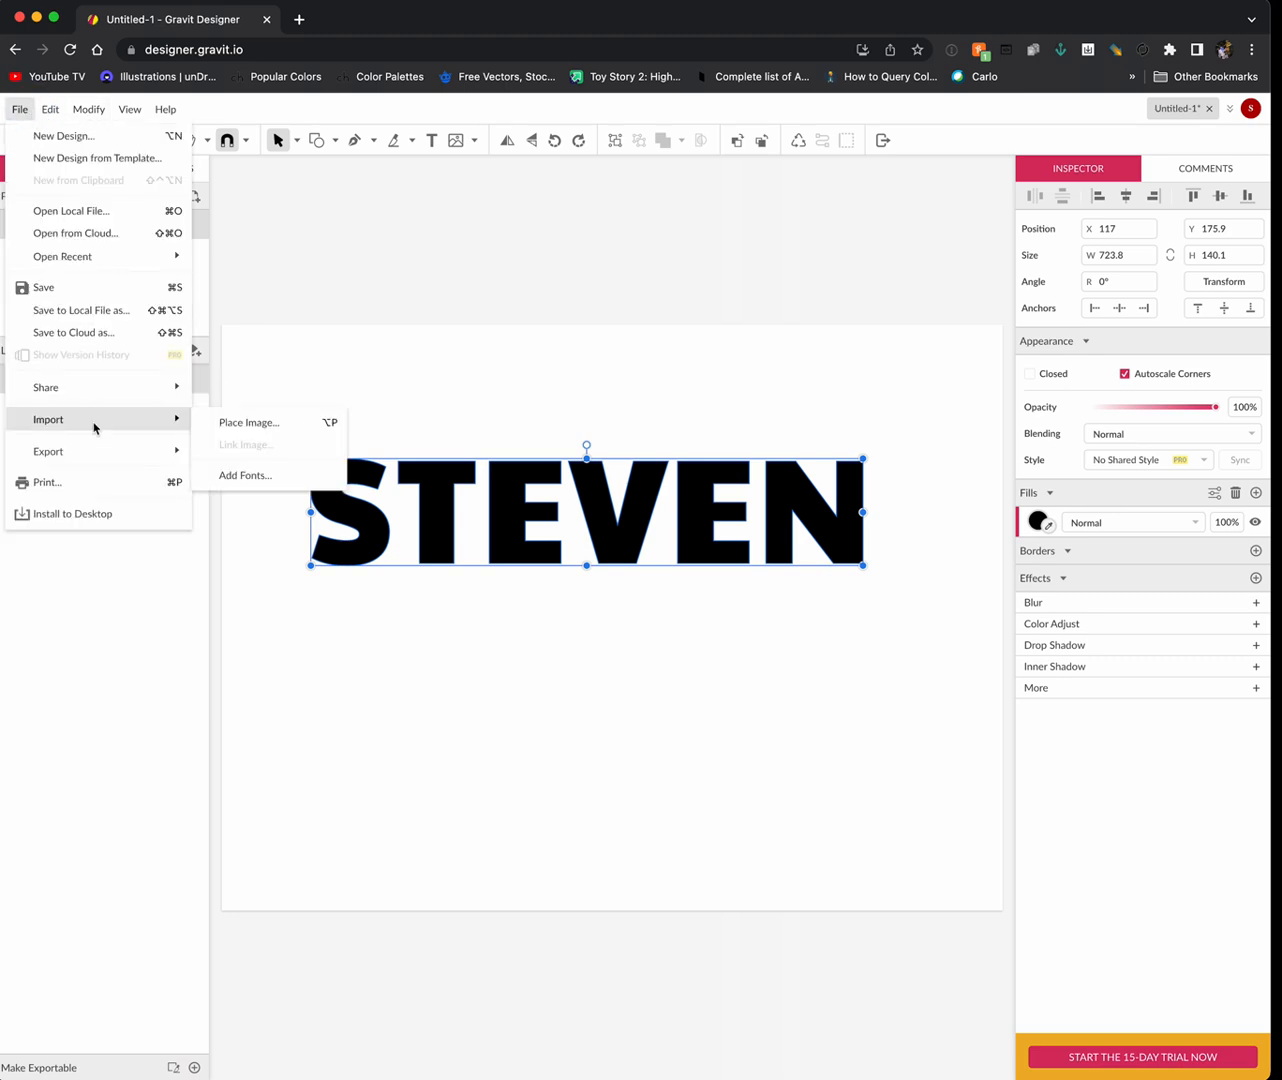
pyautogui.click(243, 424)
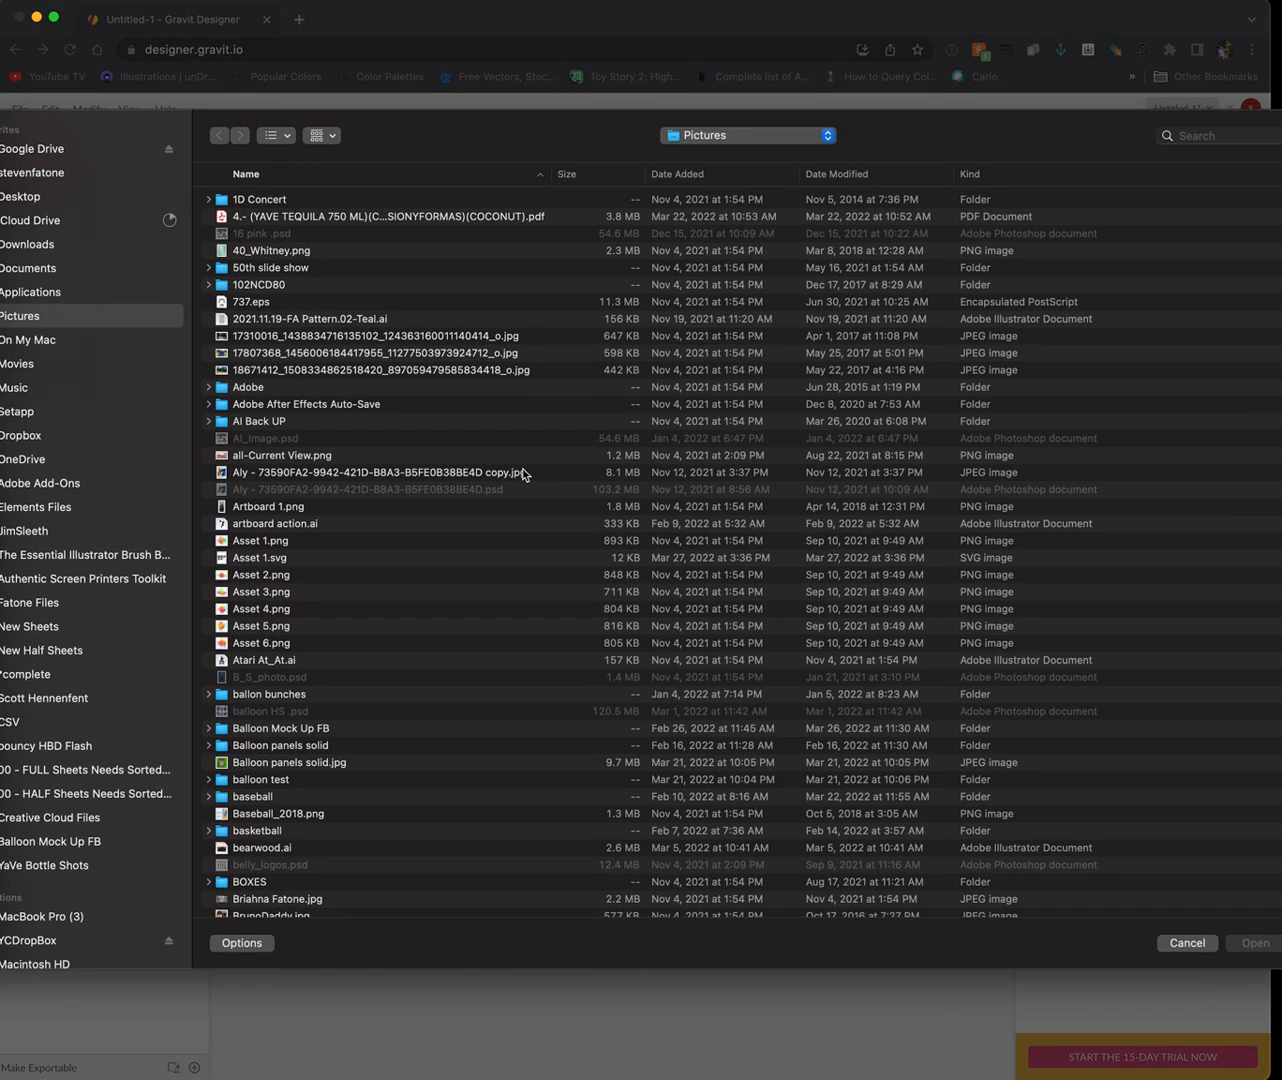
pyautogui.click(448, 472)
pyautogui.press('space')
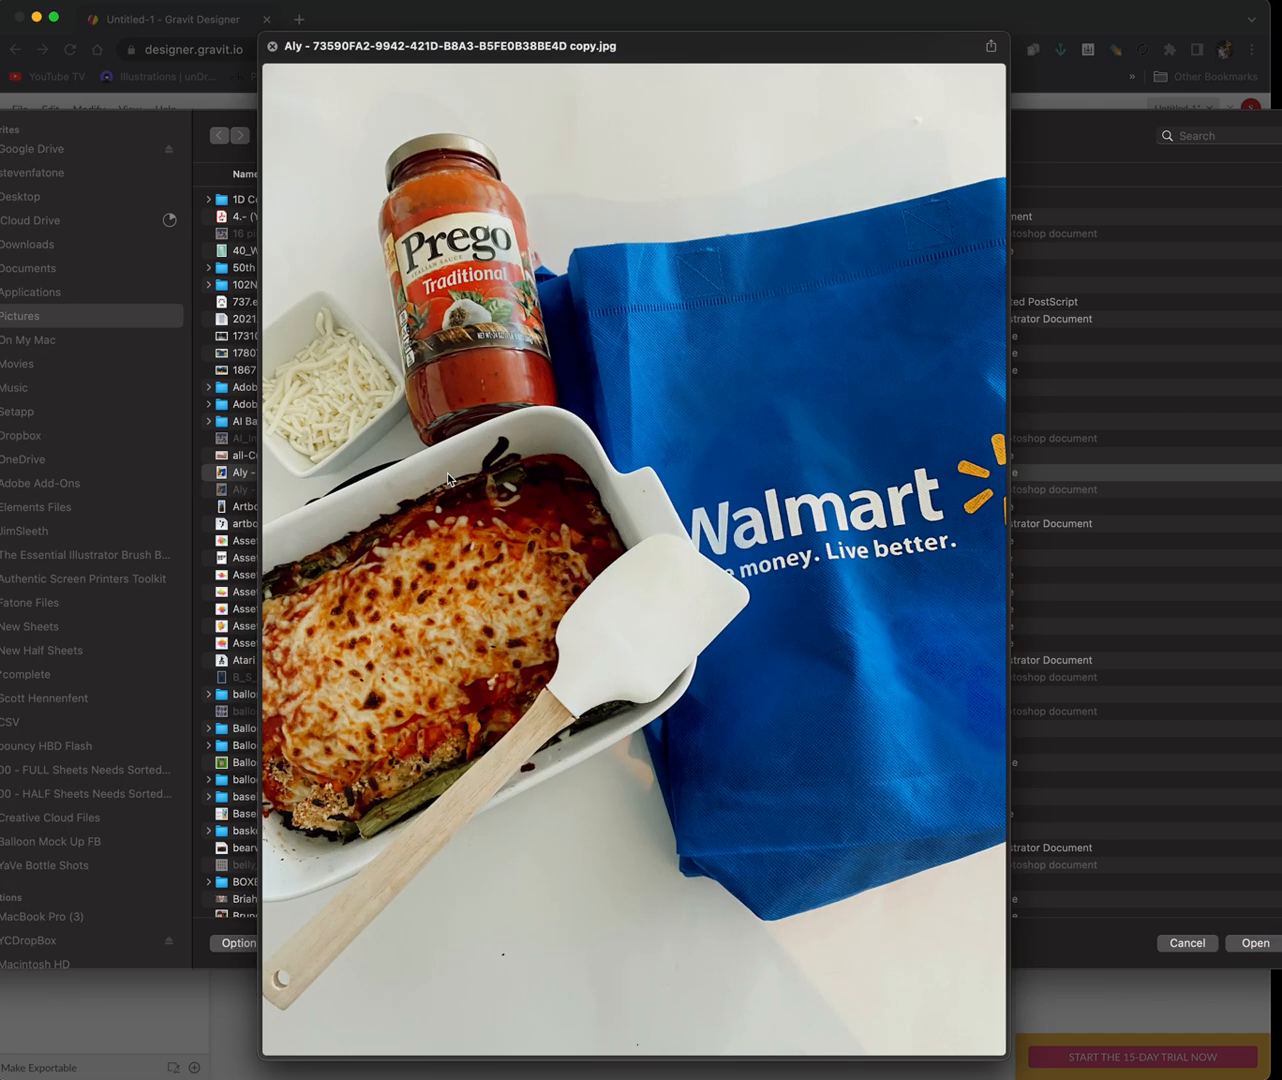
pyautogui.press('space')
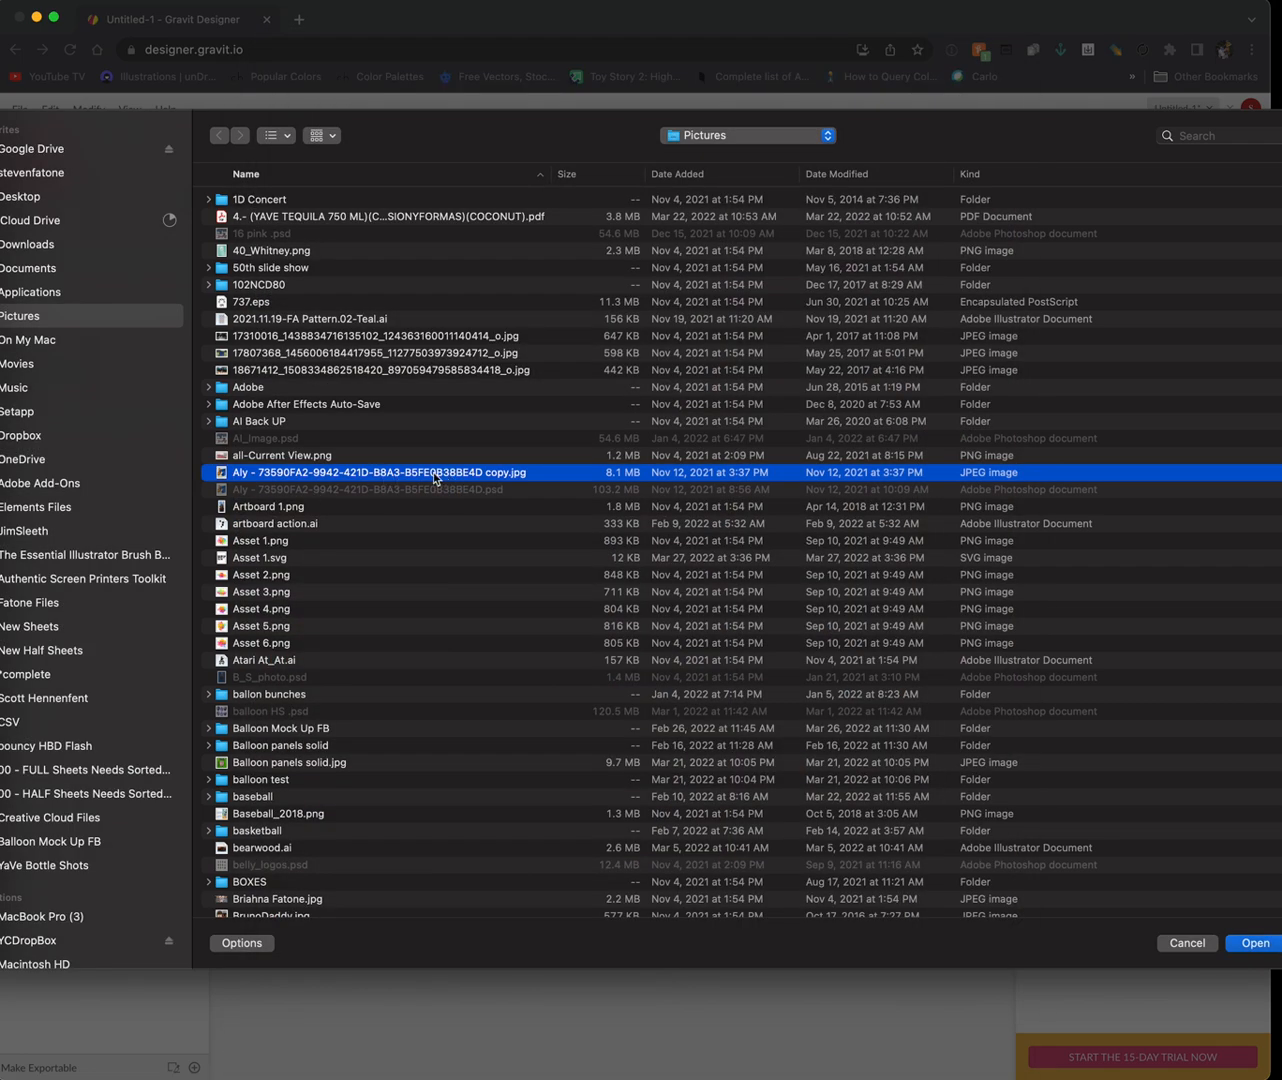
pyautogui.click(1252, 944)
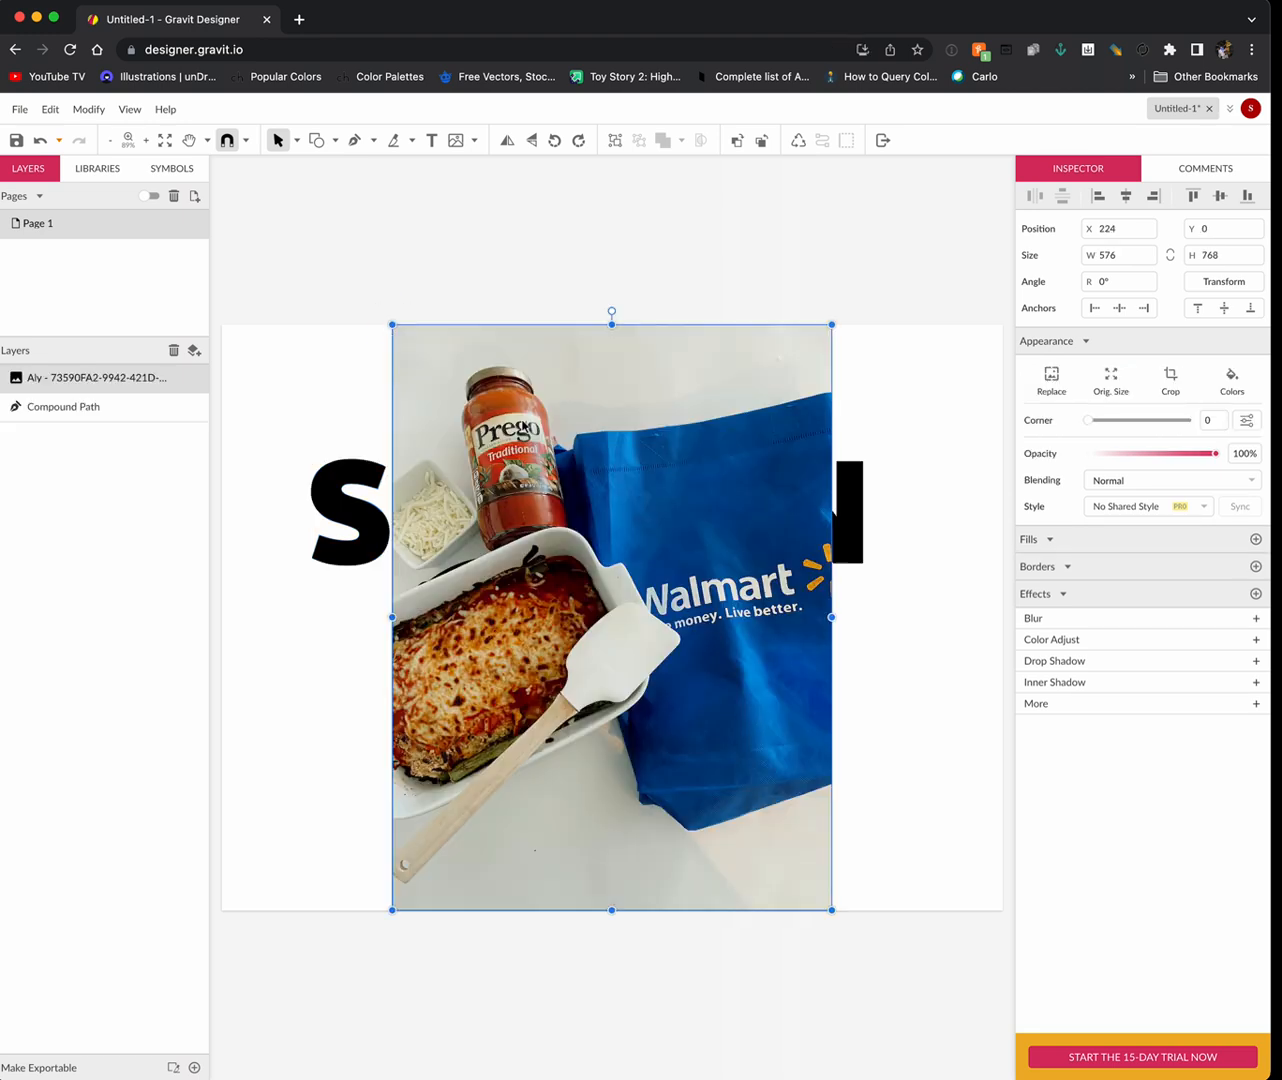
# Move the photo to about X 92, Y -23 and stretch it to about 810 × 853 px to cover the name
pyautogui.moveTo(600, 501); pyautogui.dragTo(499, 483)
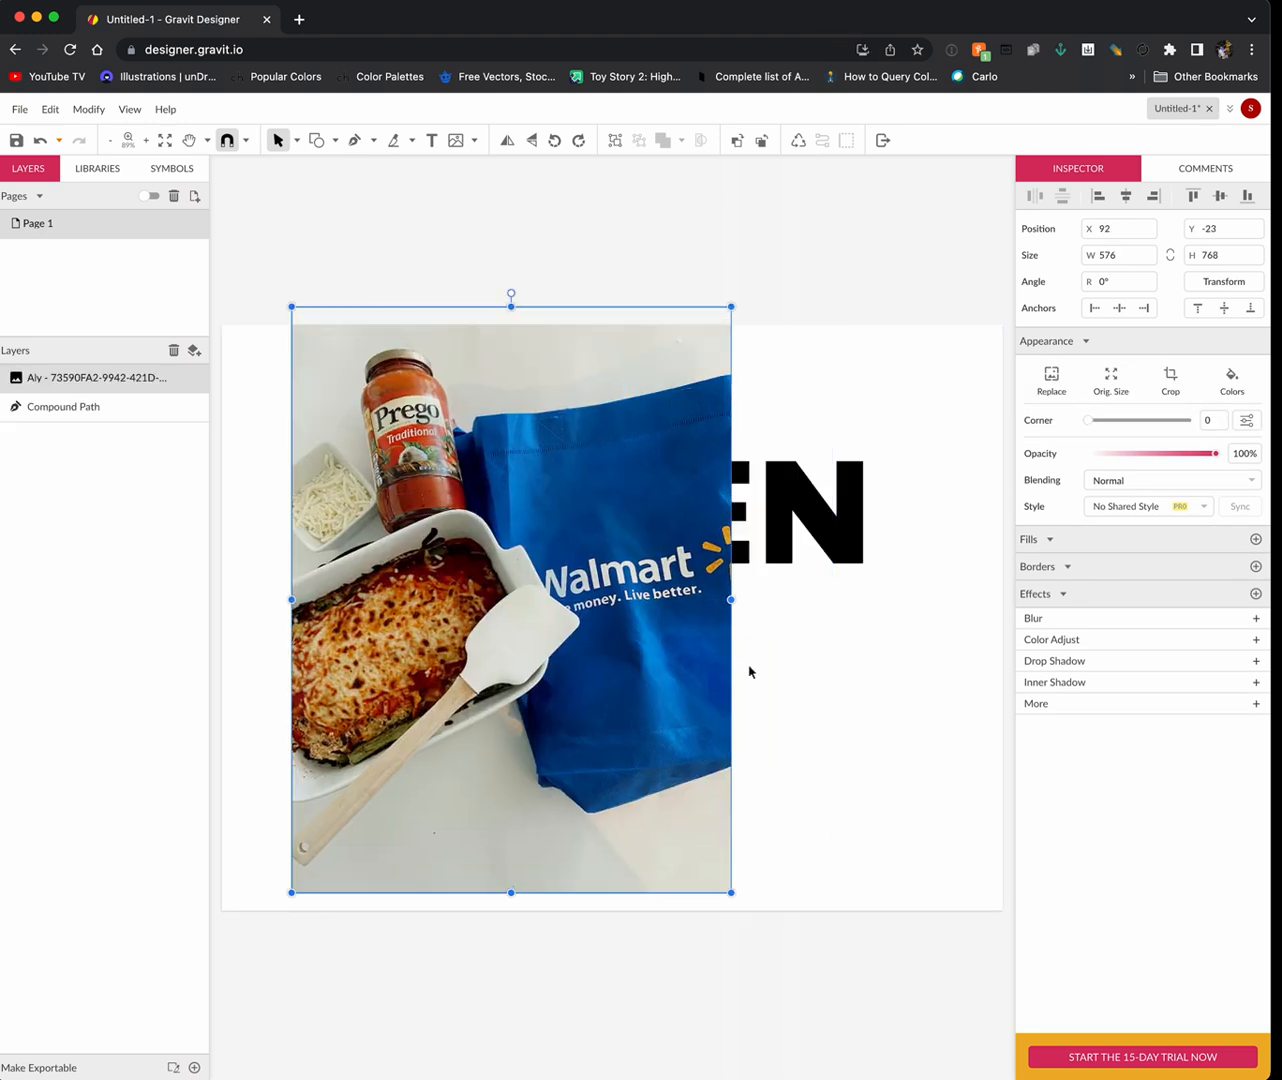
pyautogui.moveTo(732, 891); pyautogui.dragTo(910, 957)
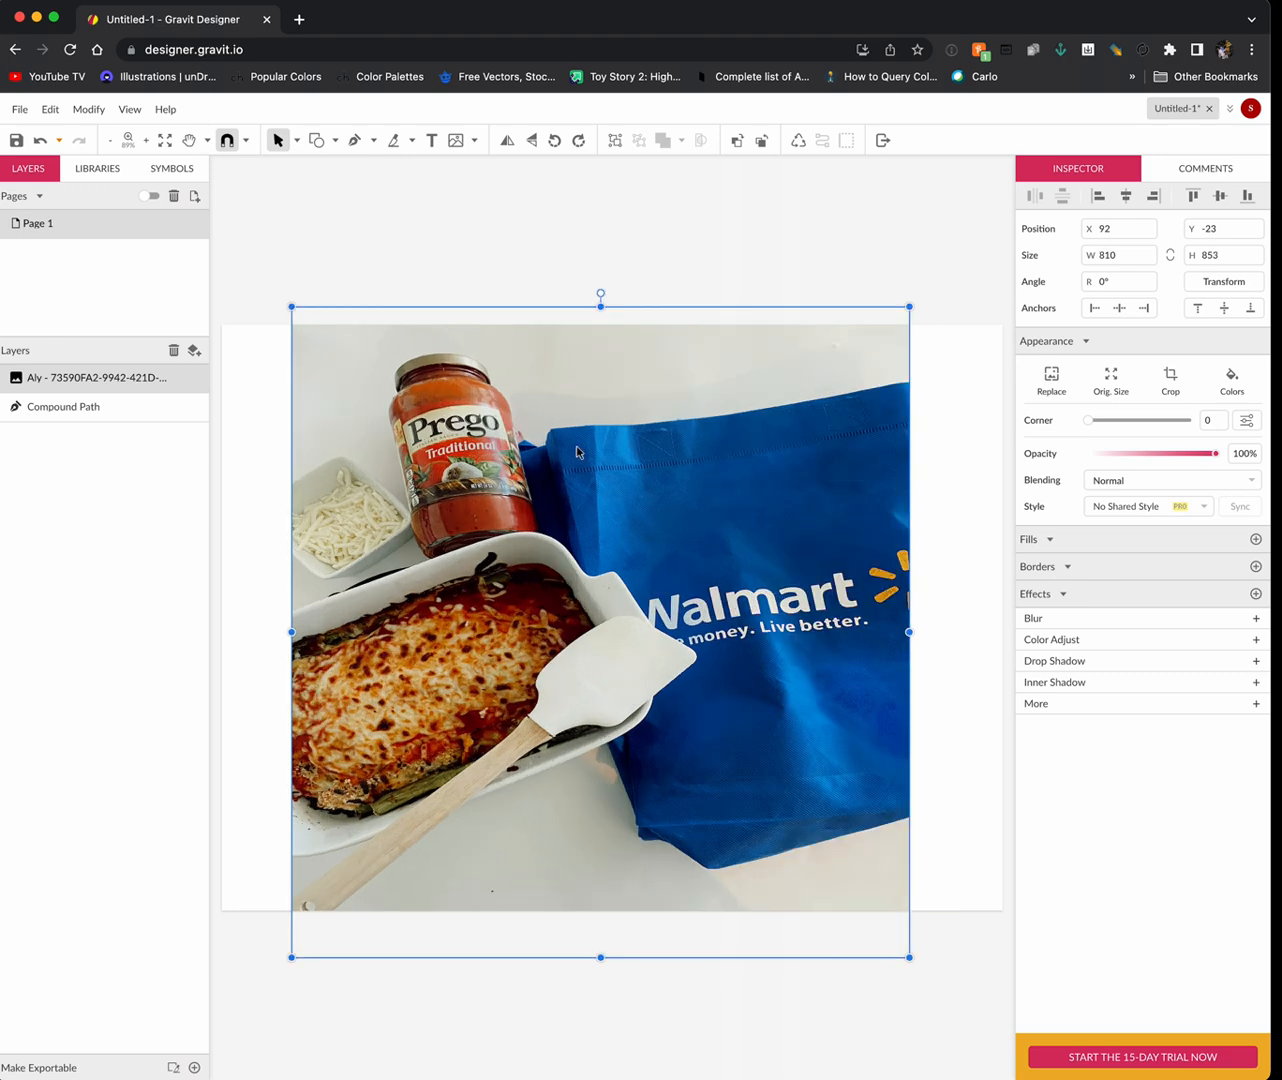
# Place the photo layer beneath the name path and mask the photo with the lettering shape
pyautogui.moveTo(120, 380); pyautogui.dragTo(115, 449)
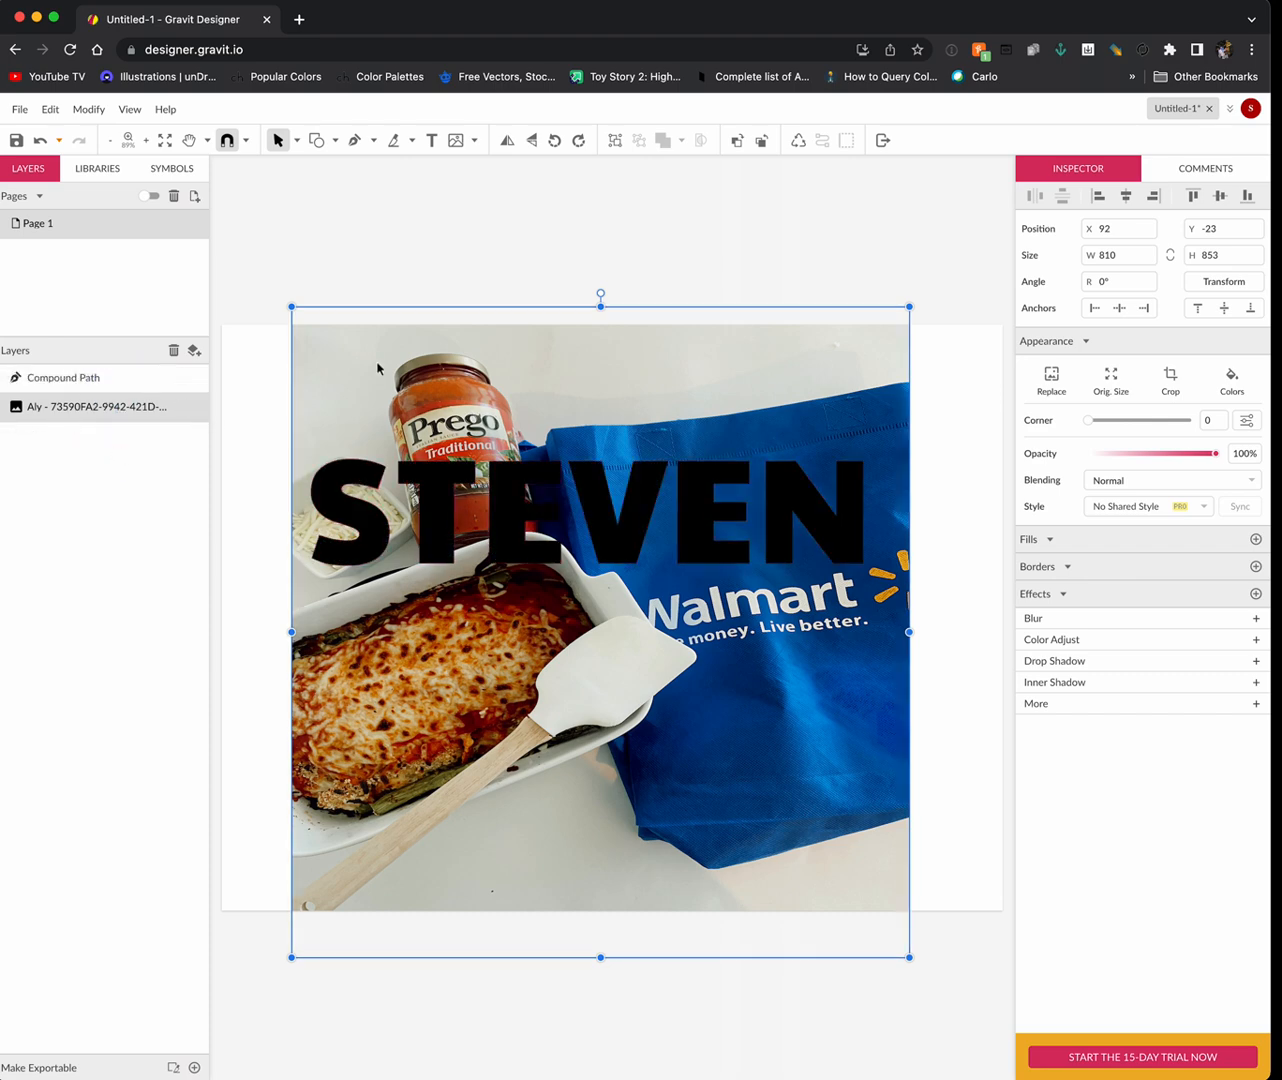
pyautogui.click(259, 440)
pyautogui.moveTo(235, 434); pyautogui.dragTo(826, 557)
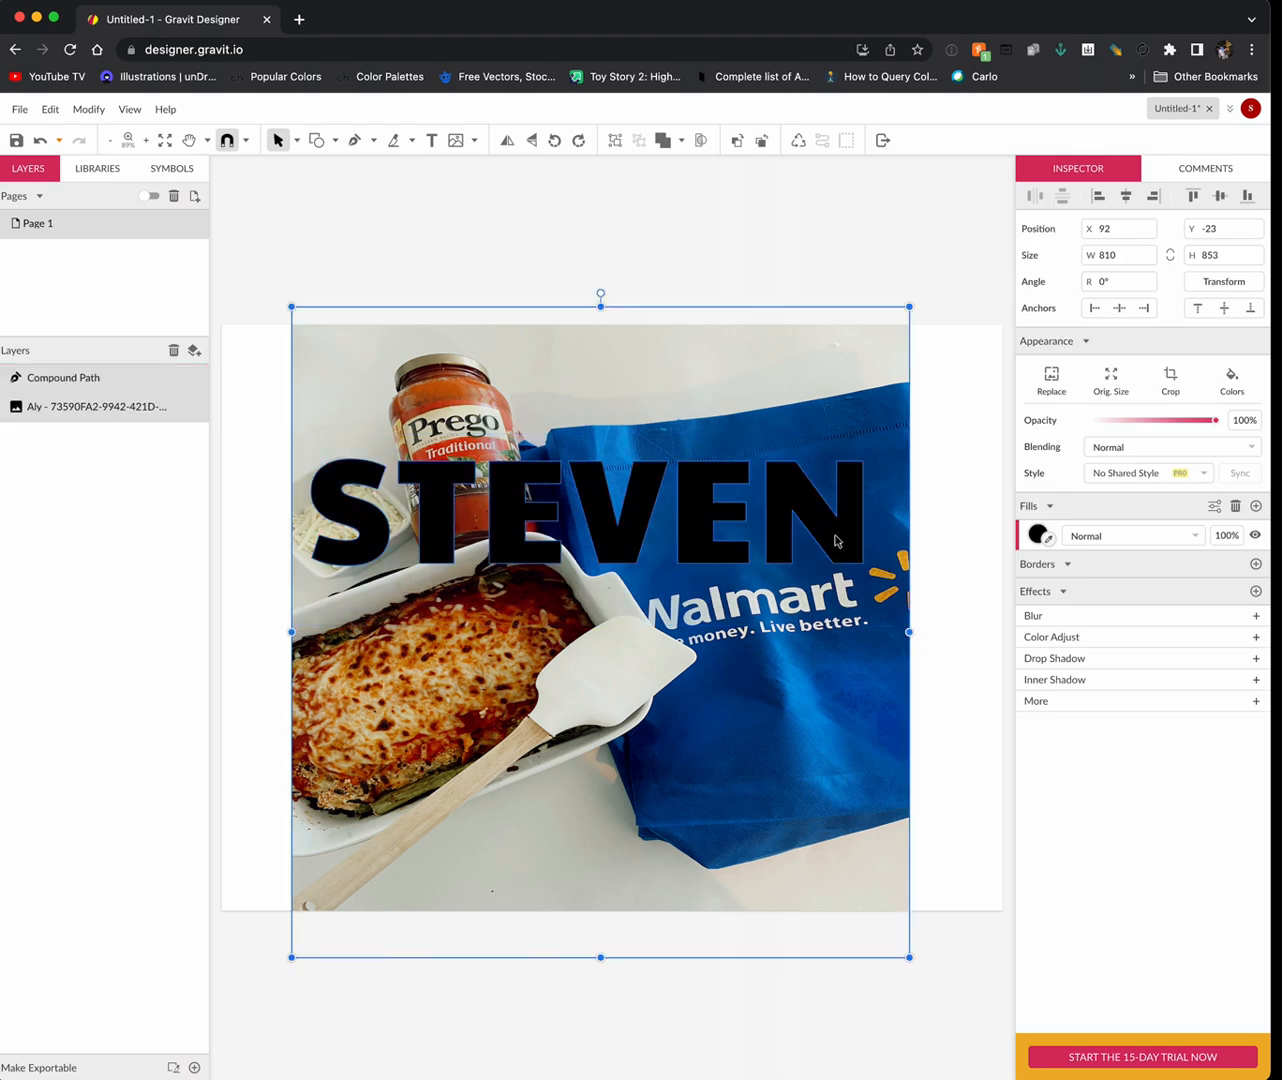
pyautogui.rightClick(836, 540)
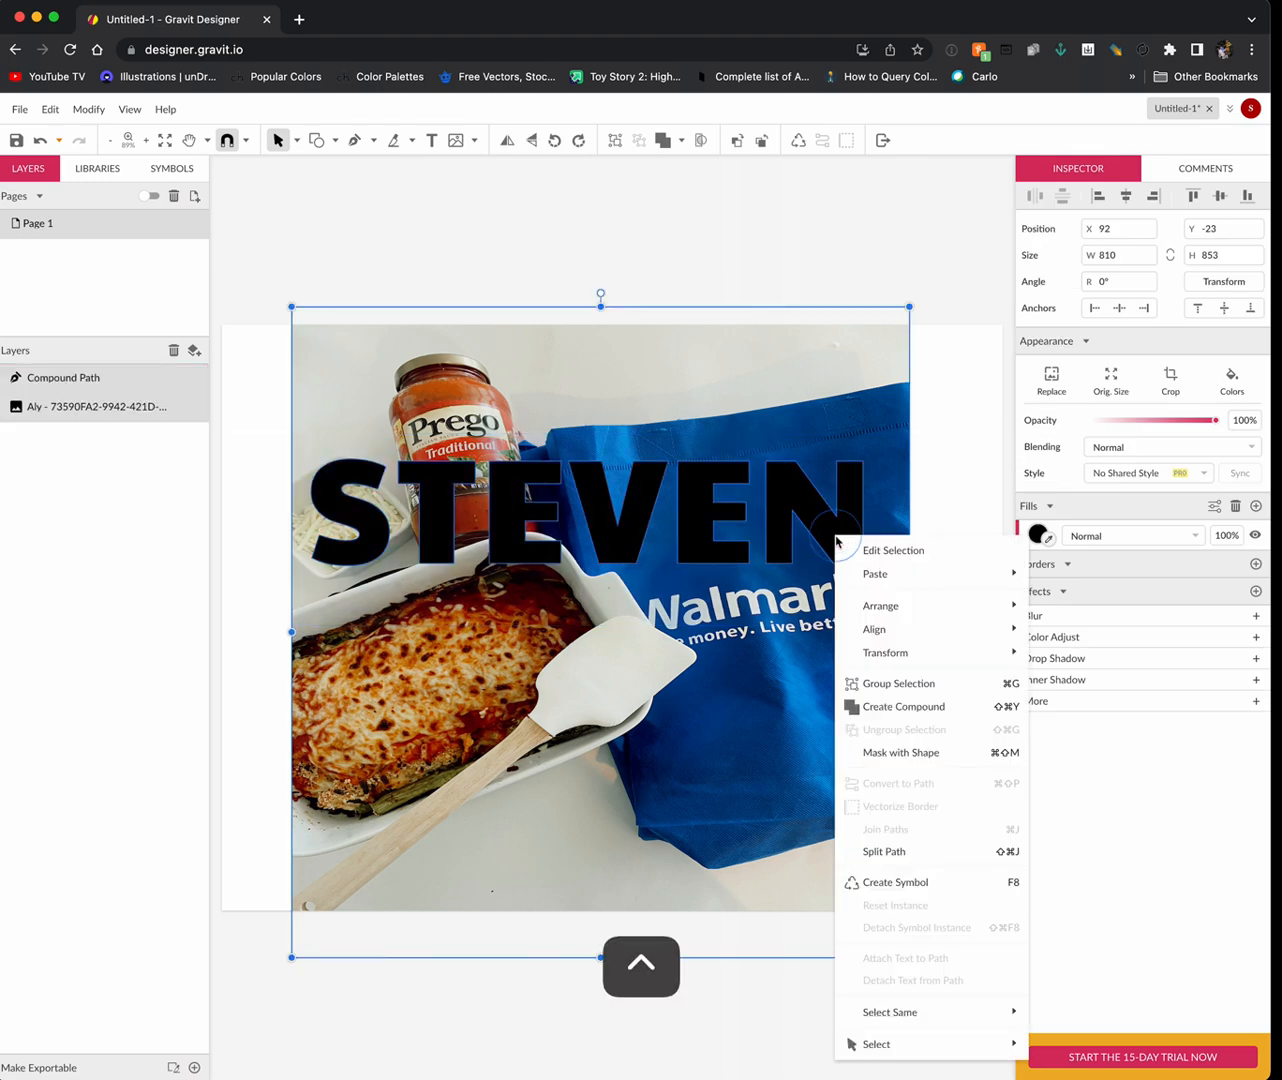
pyautogui.click(901, 753)
pyautogui.click(481, 696)
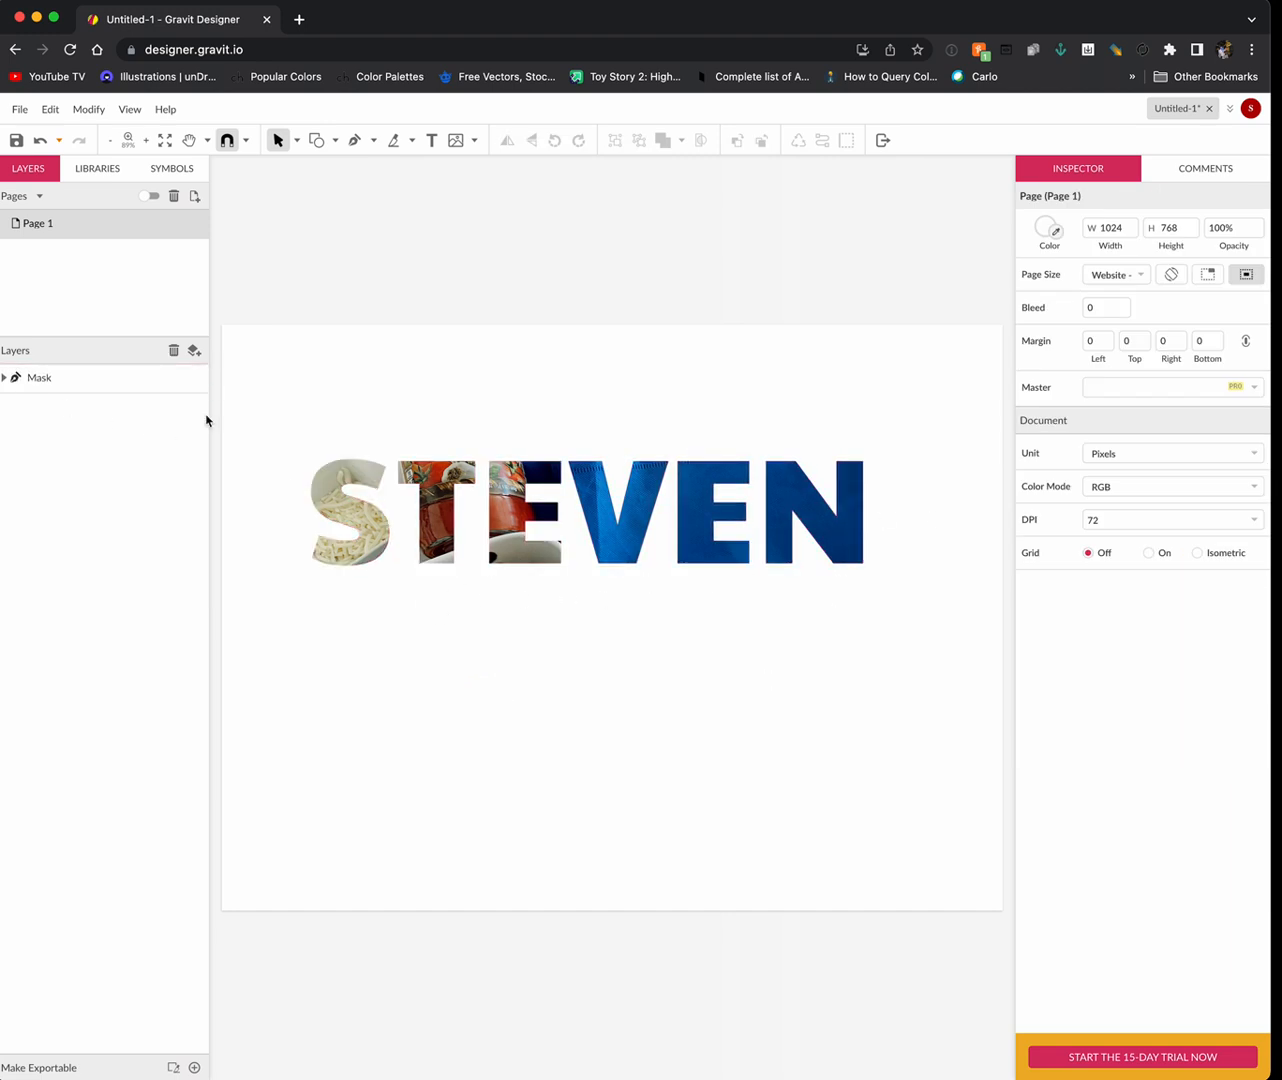
# Export the masked lettering design as a PDF document
pyautogui.click(25, 117)
pyautogui.moveTo(111, 449)
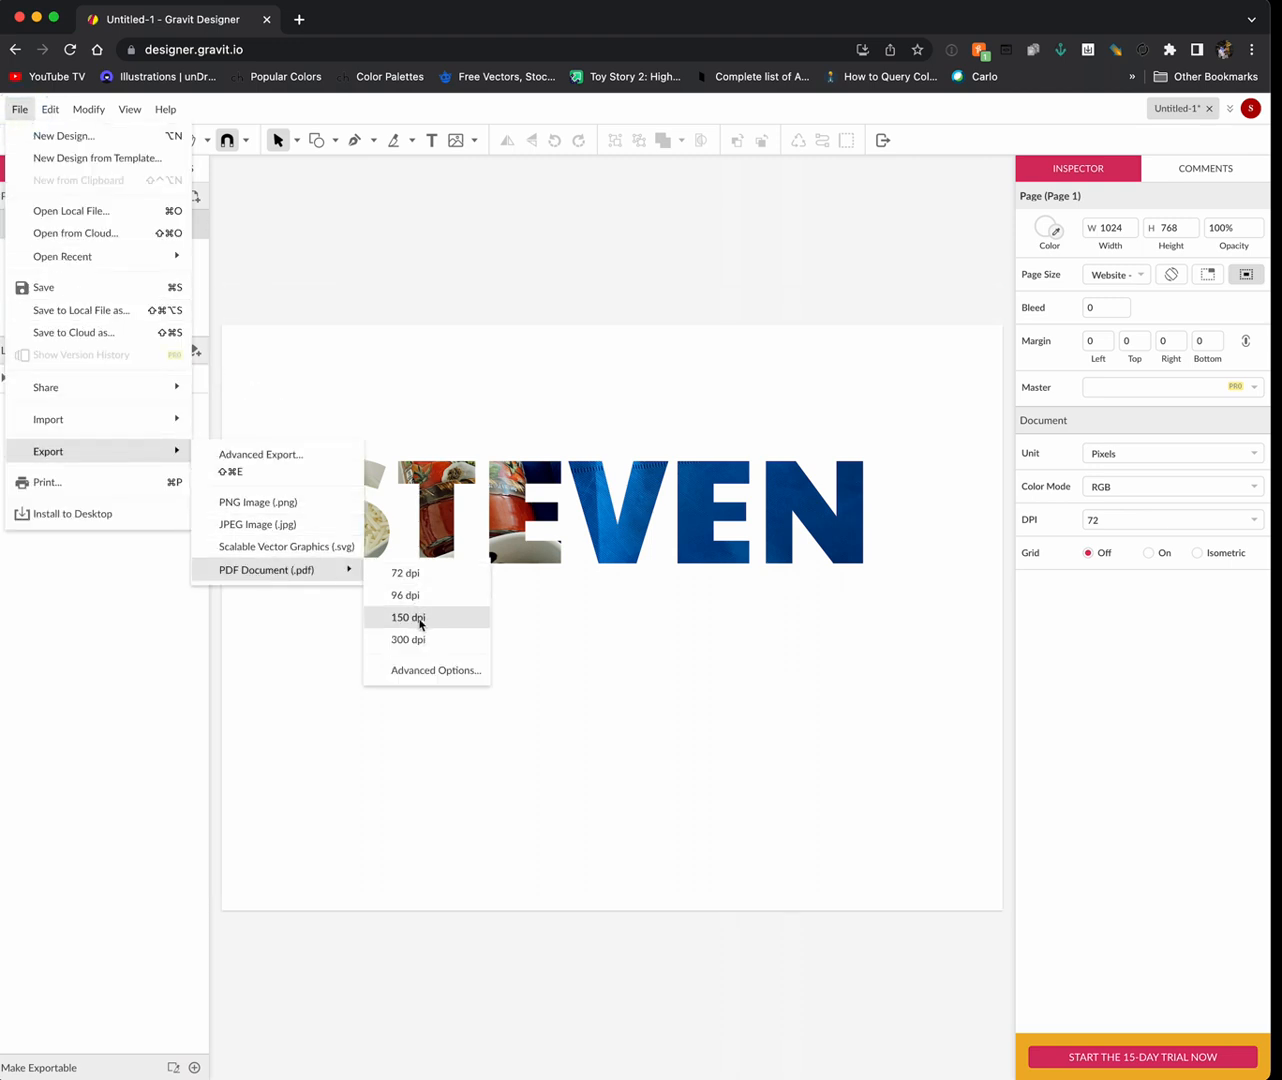
pyautogui.moveTo(283, 569)
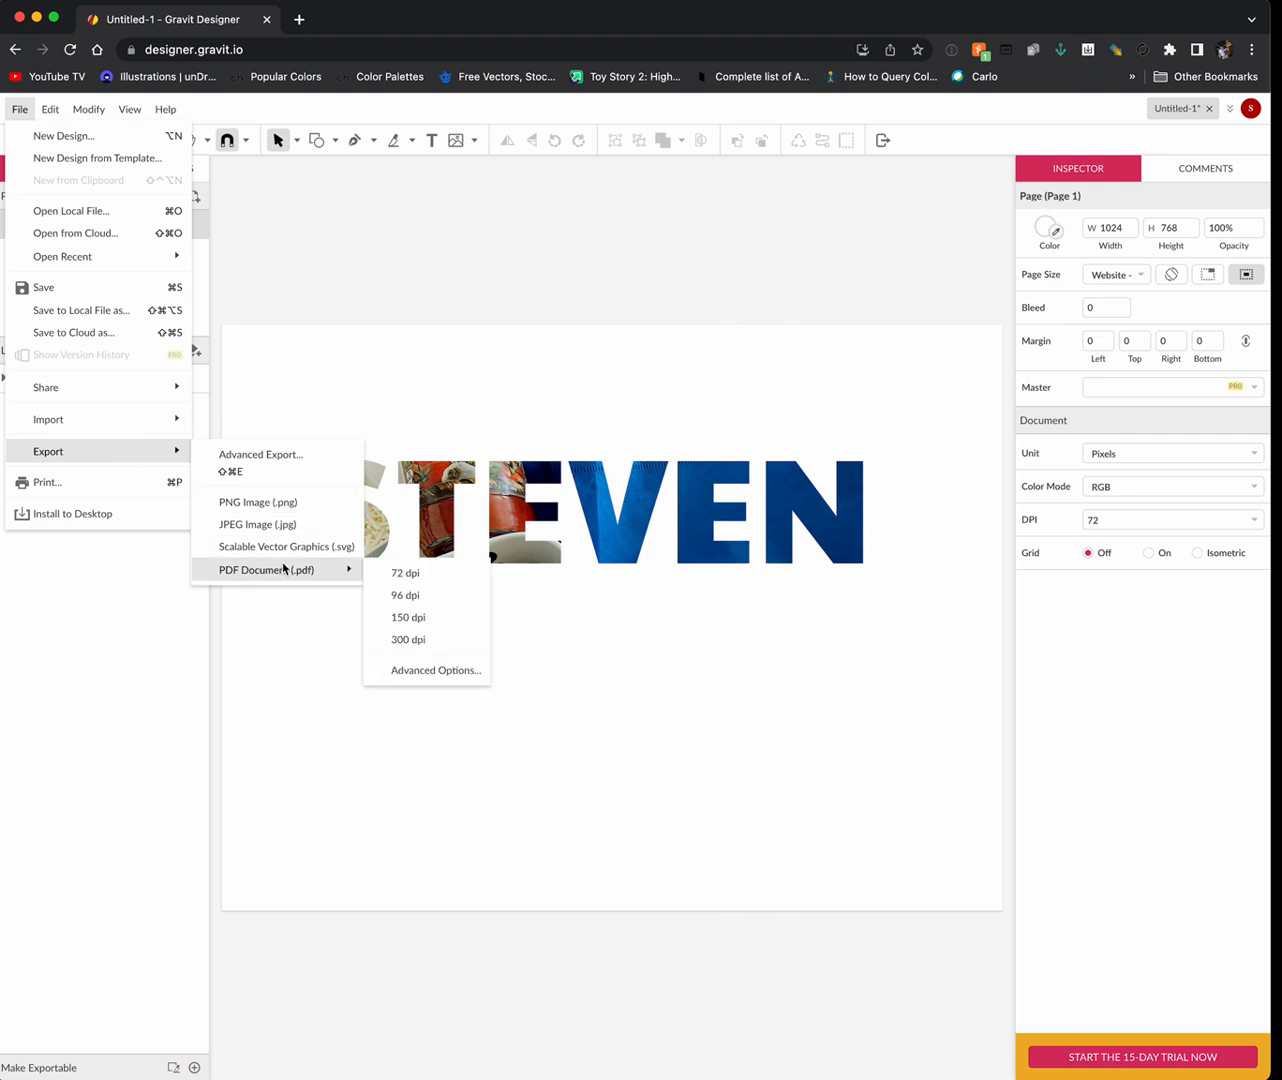
pyautogui.click(451, 628)
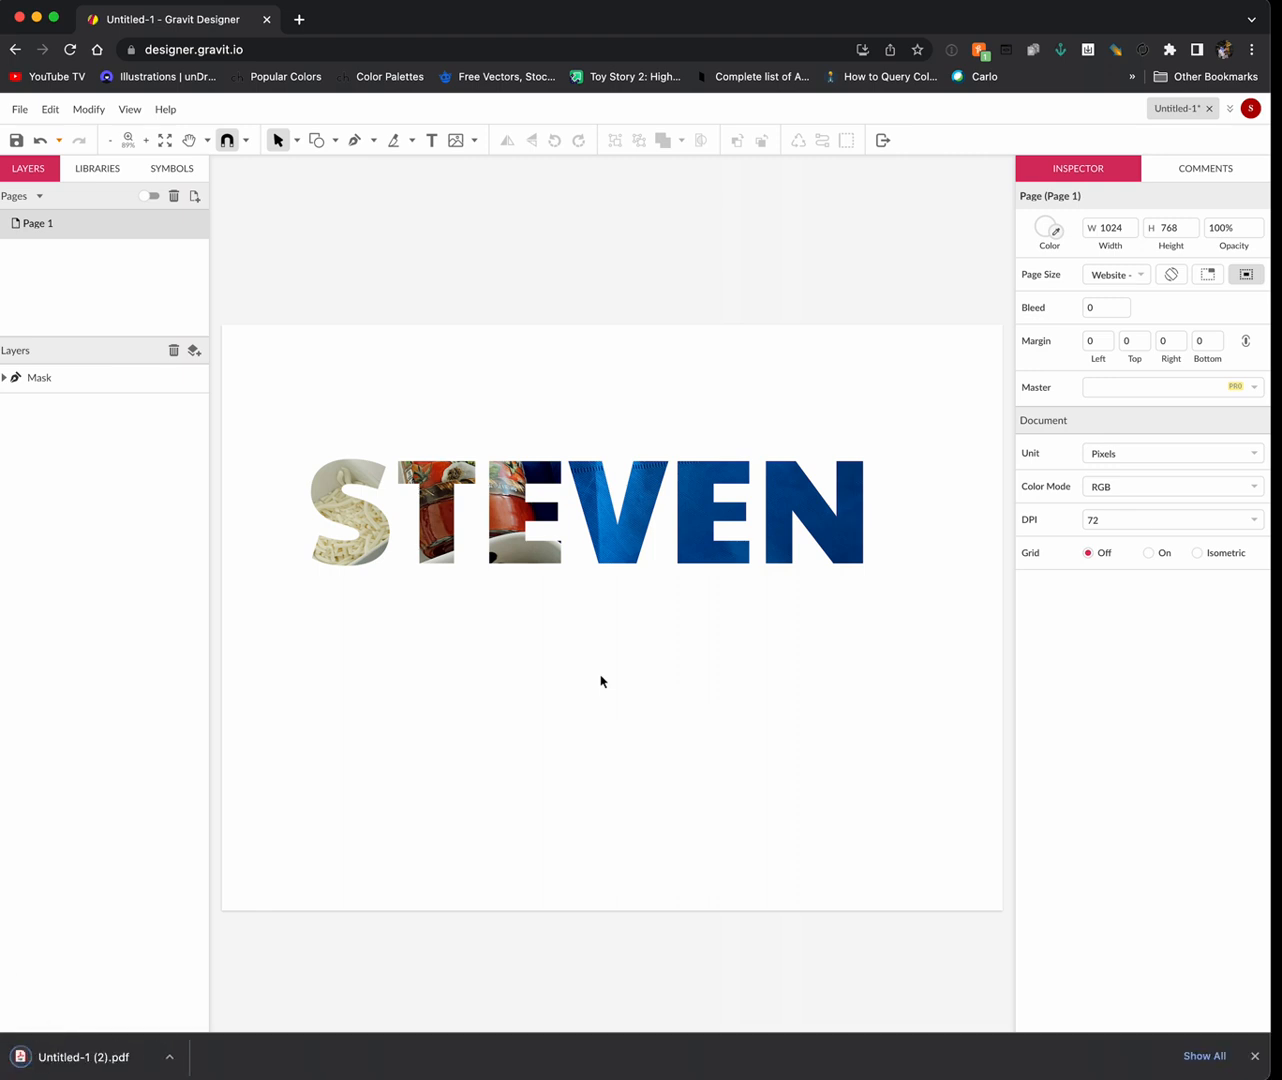
# Switch to Canva and go to its home page
pyautogui.press('super+Tab')
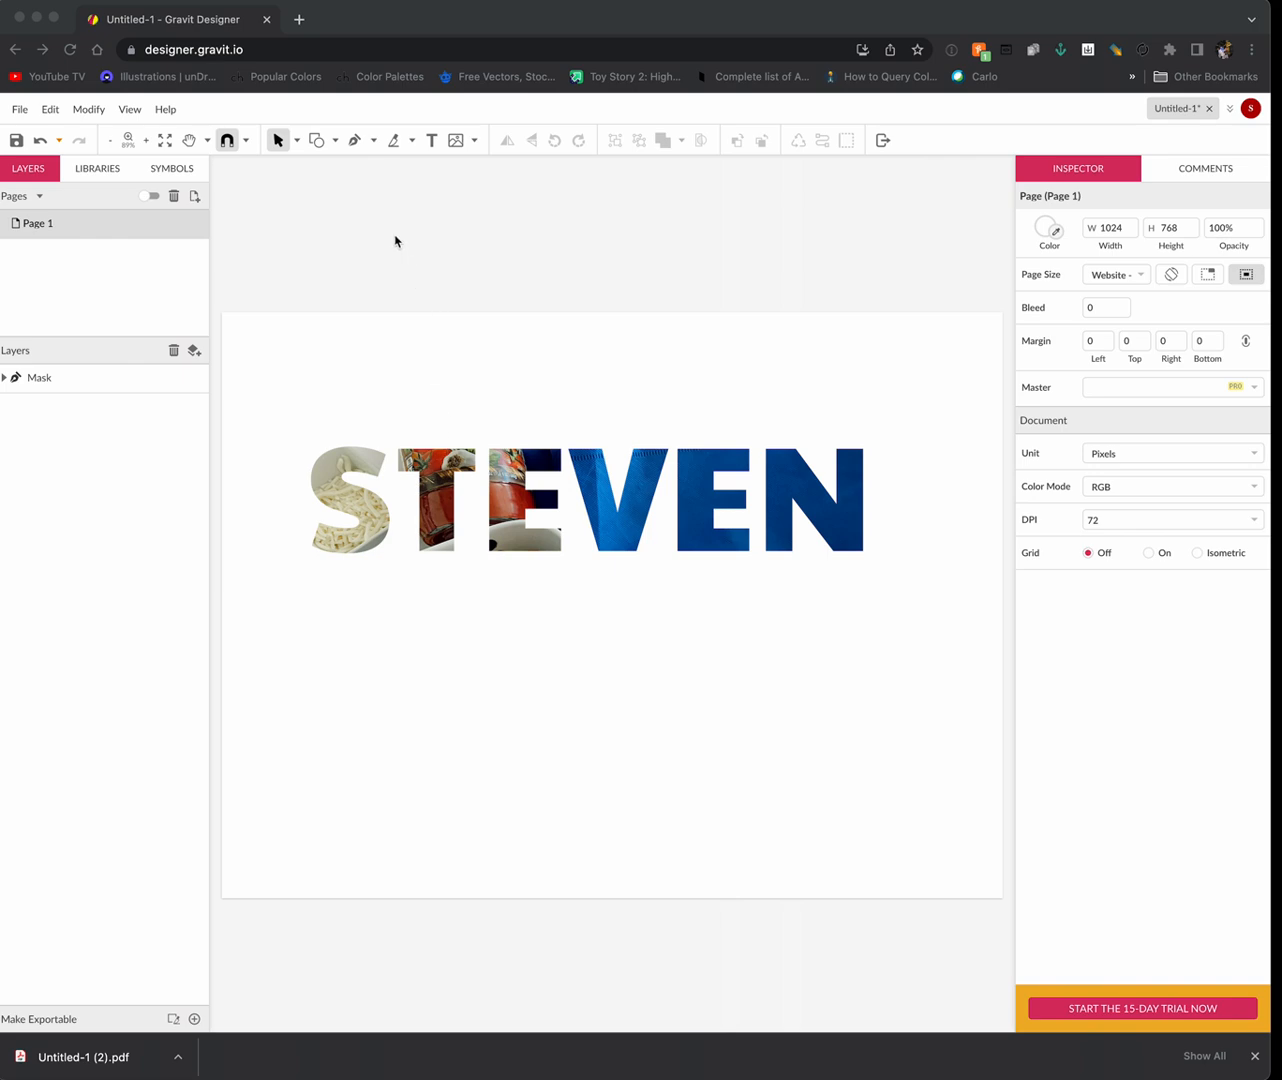
pyautogui.click(1059, 1052)
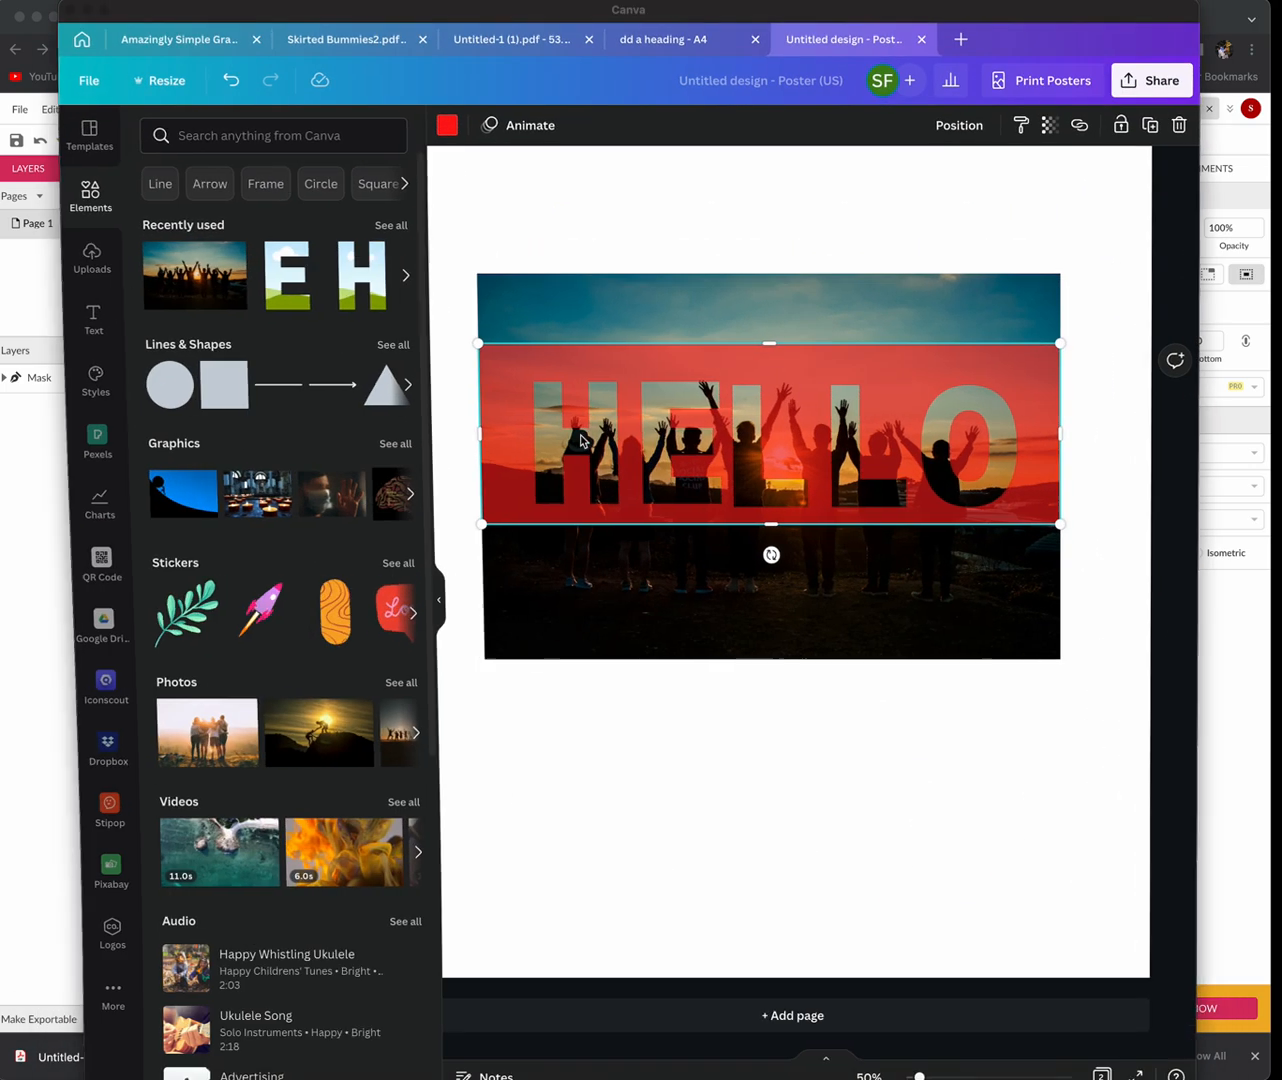
pyautogui.moveTo(192, 17); pyautogui.dragTo(155, 18)
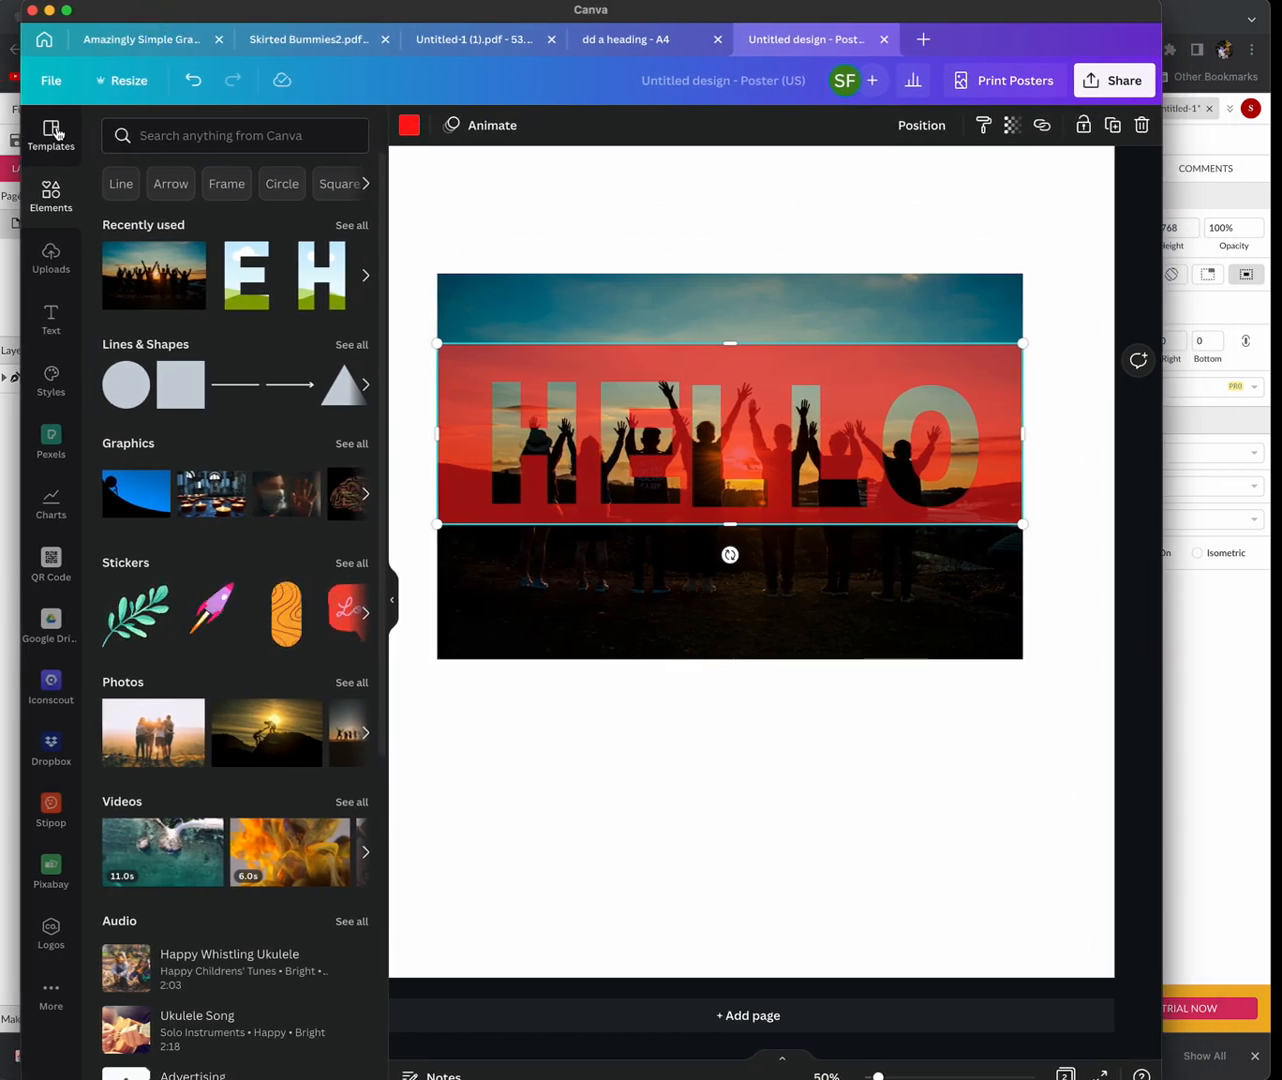
pyautogui.click(45, 41)
# Import Untitled-1 (2).pdf from the Downloads folder as a new design, open it and dismiss the import feedback form
pyautogui.click(1037, 89)
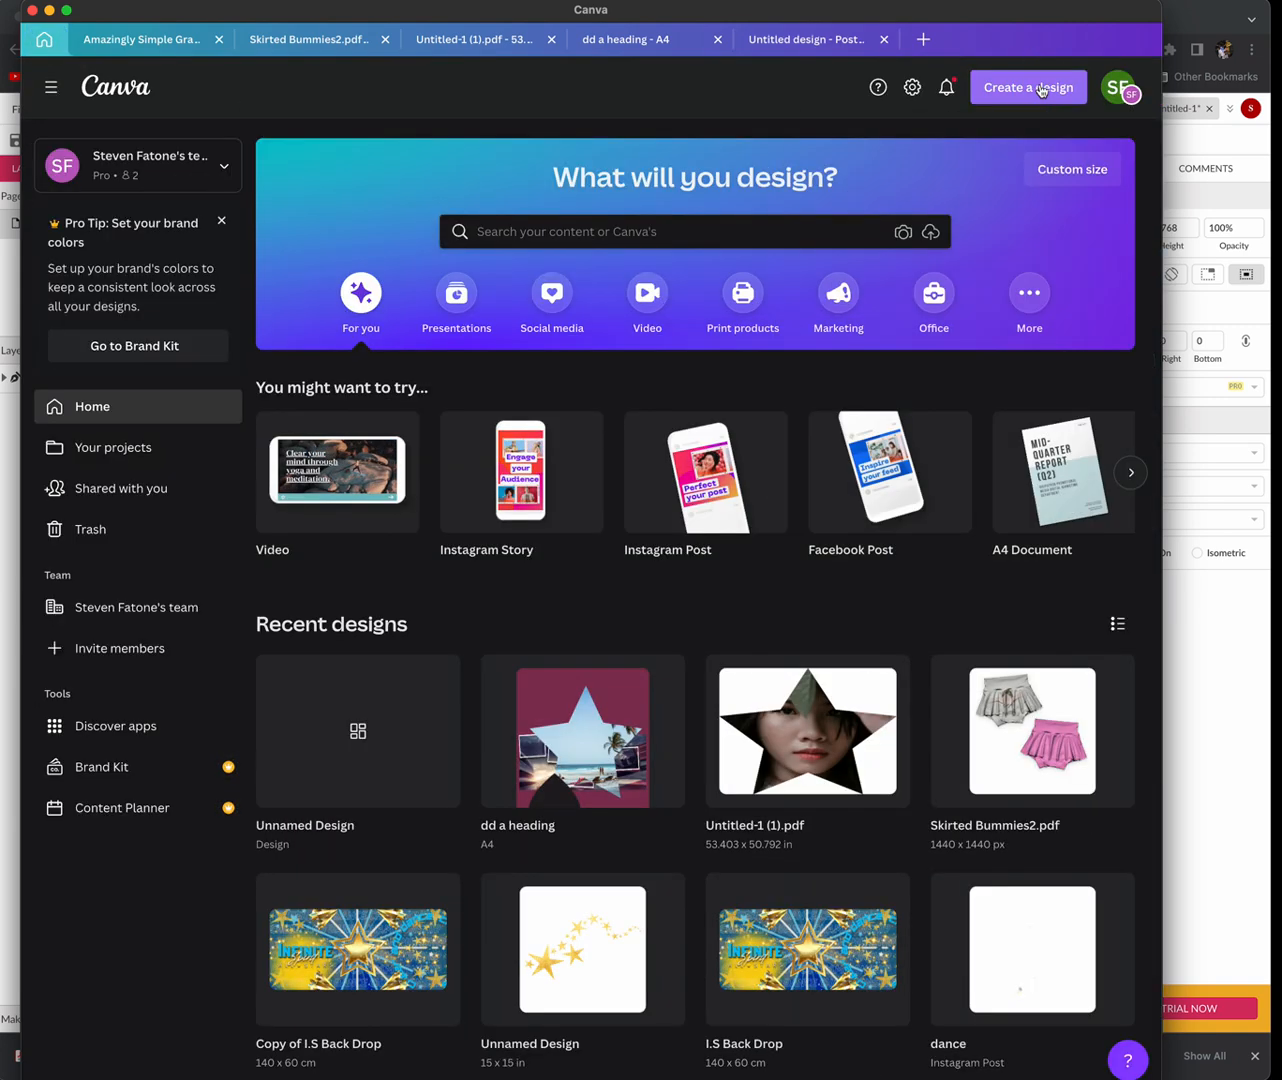
pyautogui.click(1038, 92)
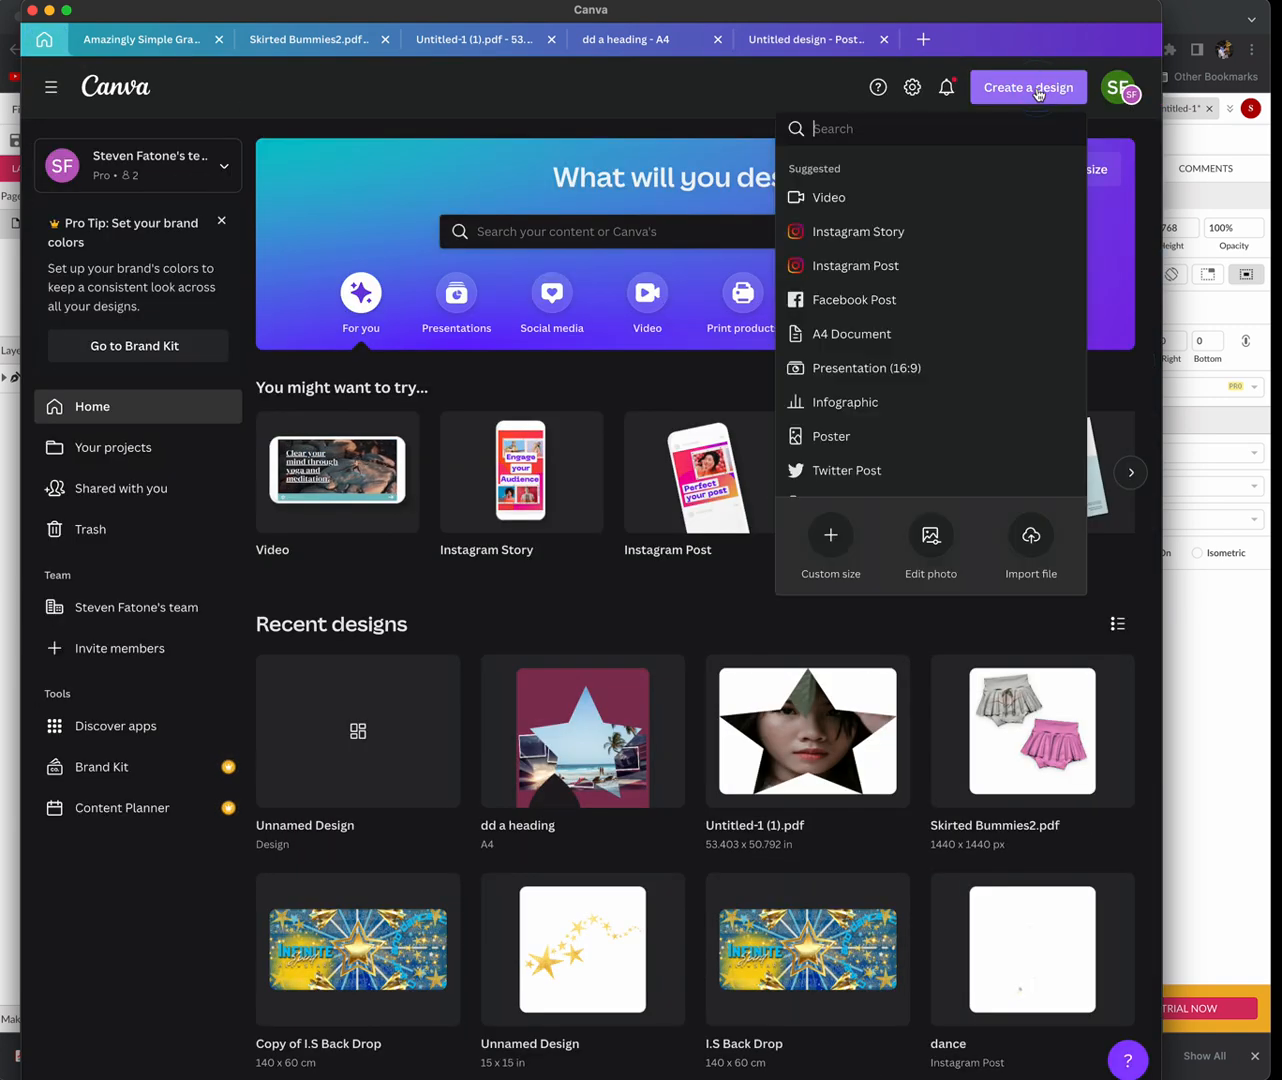
pyautogui.click(1030, 536)
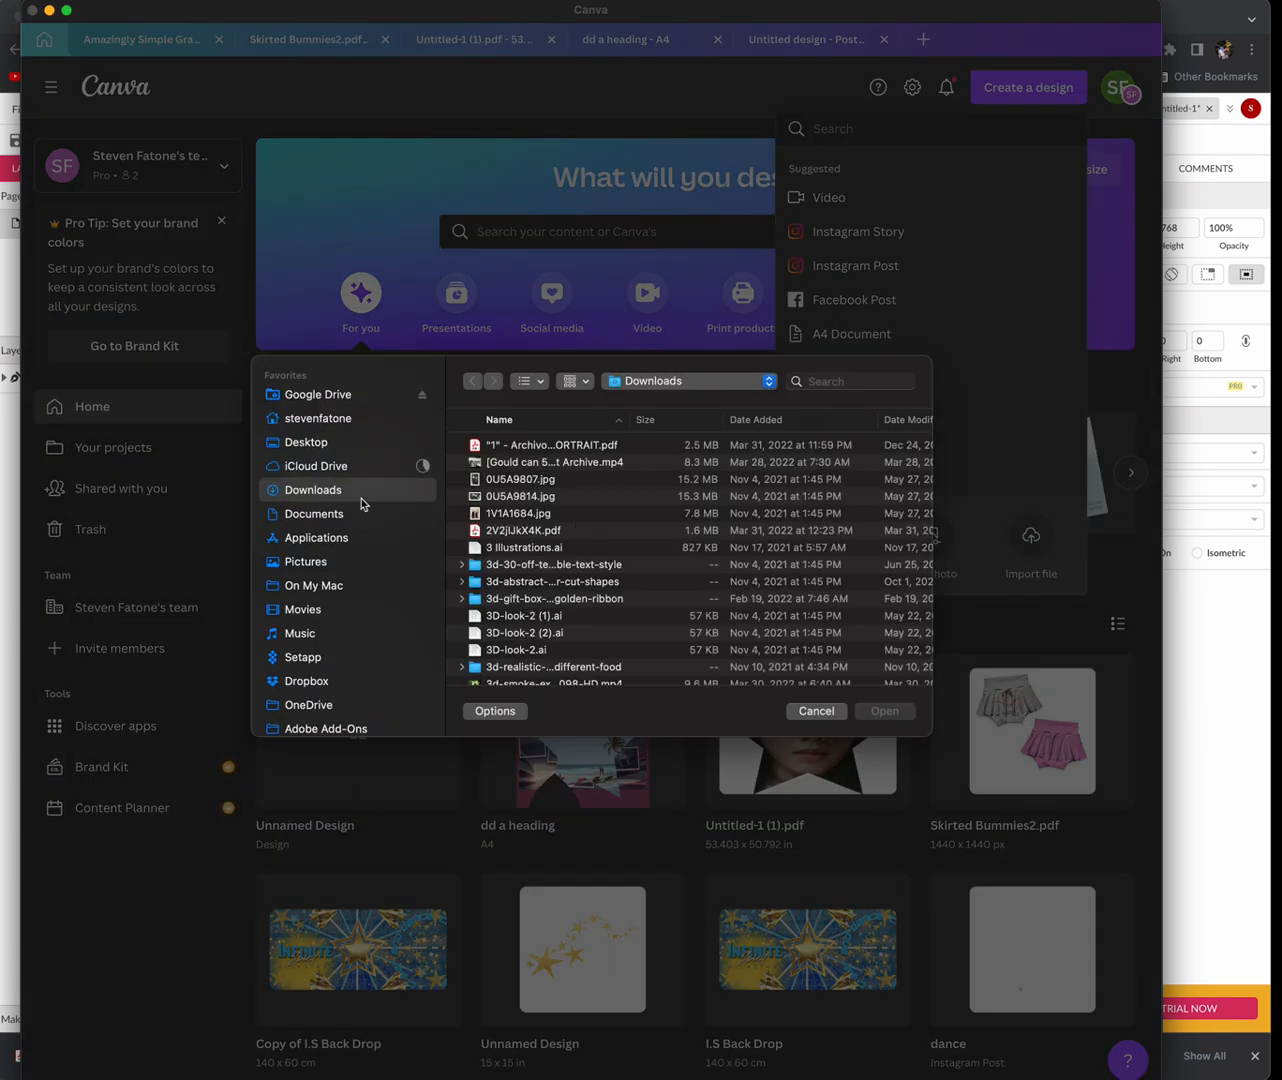
pyautogui.click(768, 424)
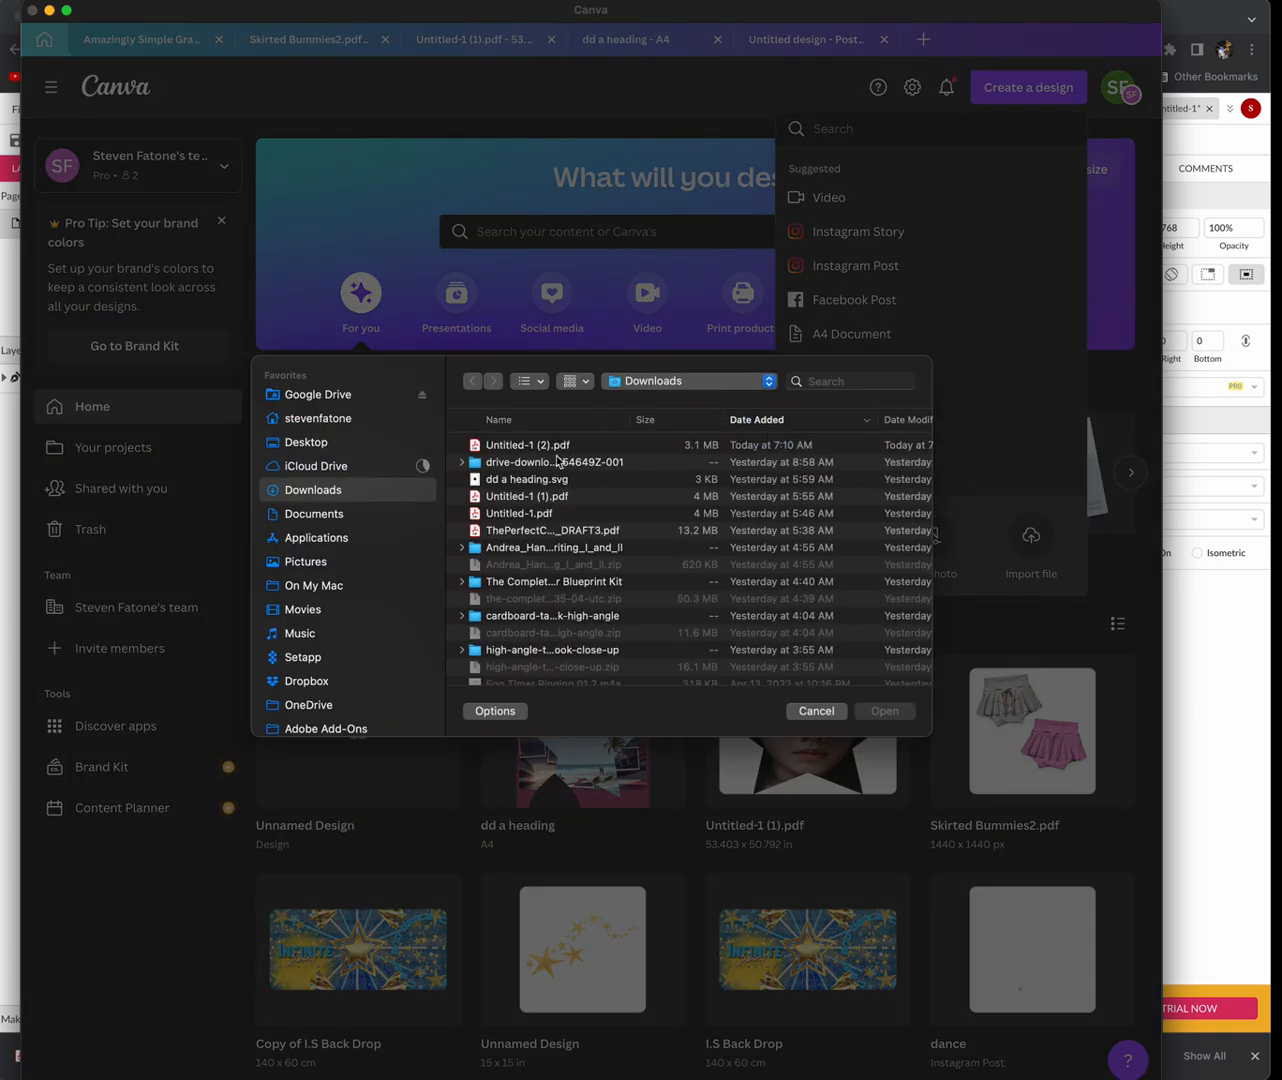
pyautogui.click(558, 447)
pyautogui.click(887, 710)
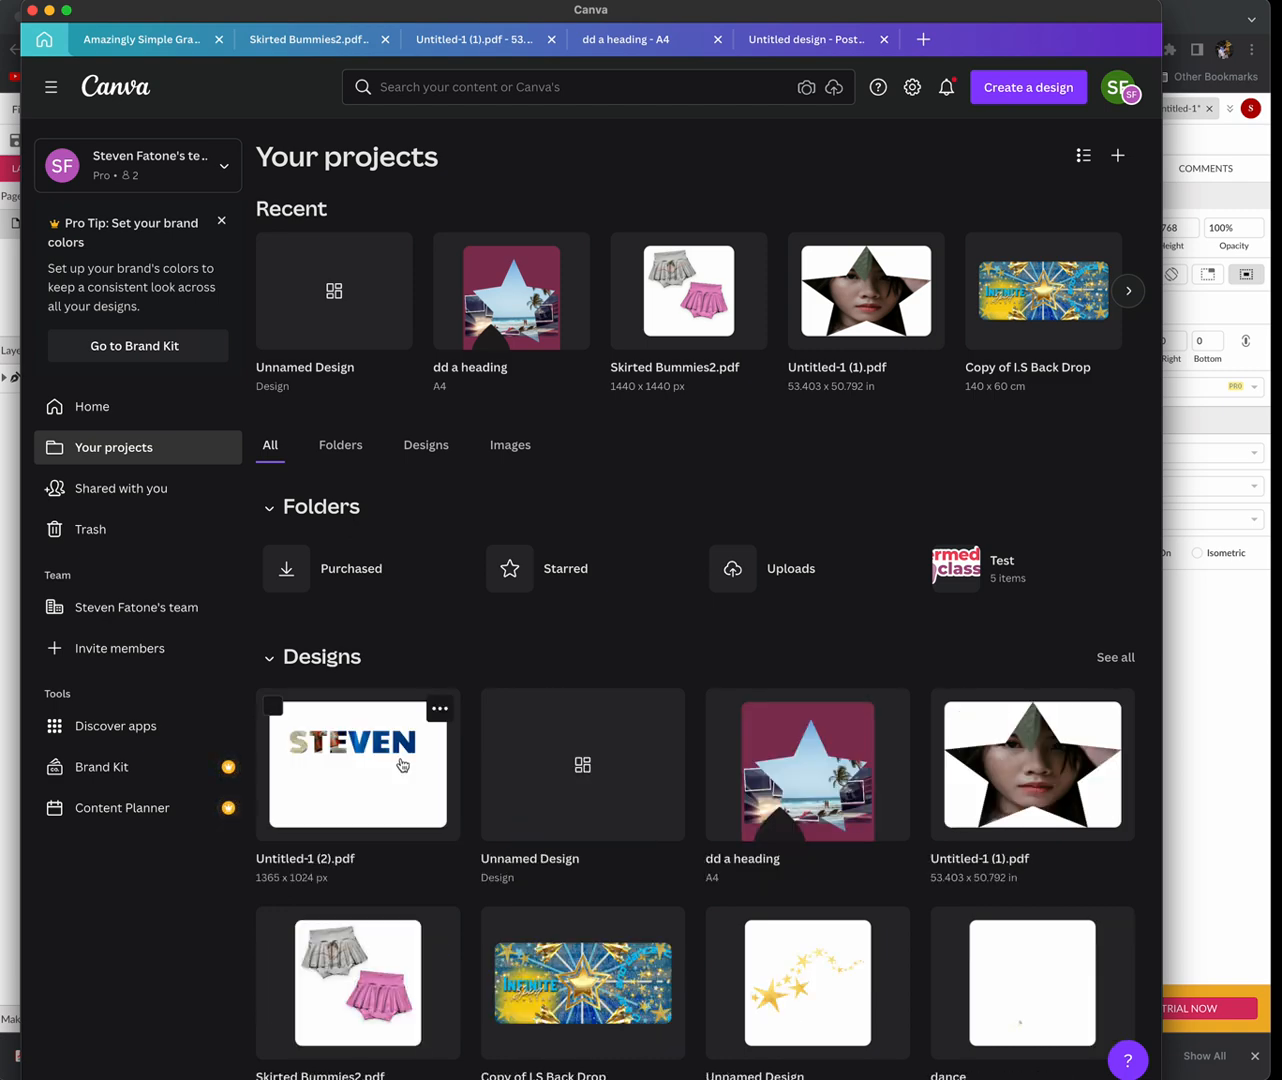
pyautogui.click(343, 768)
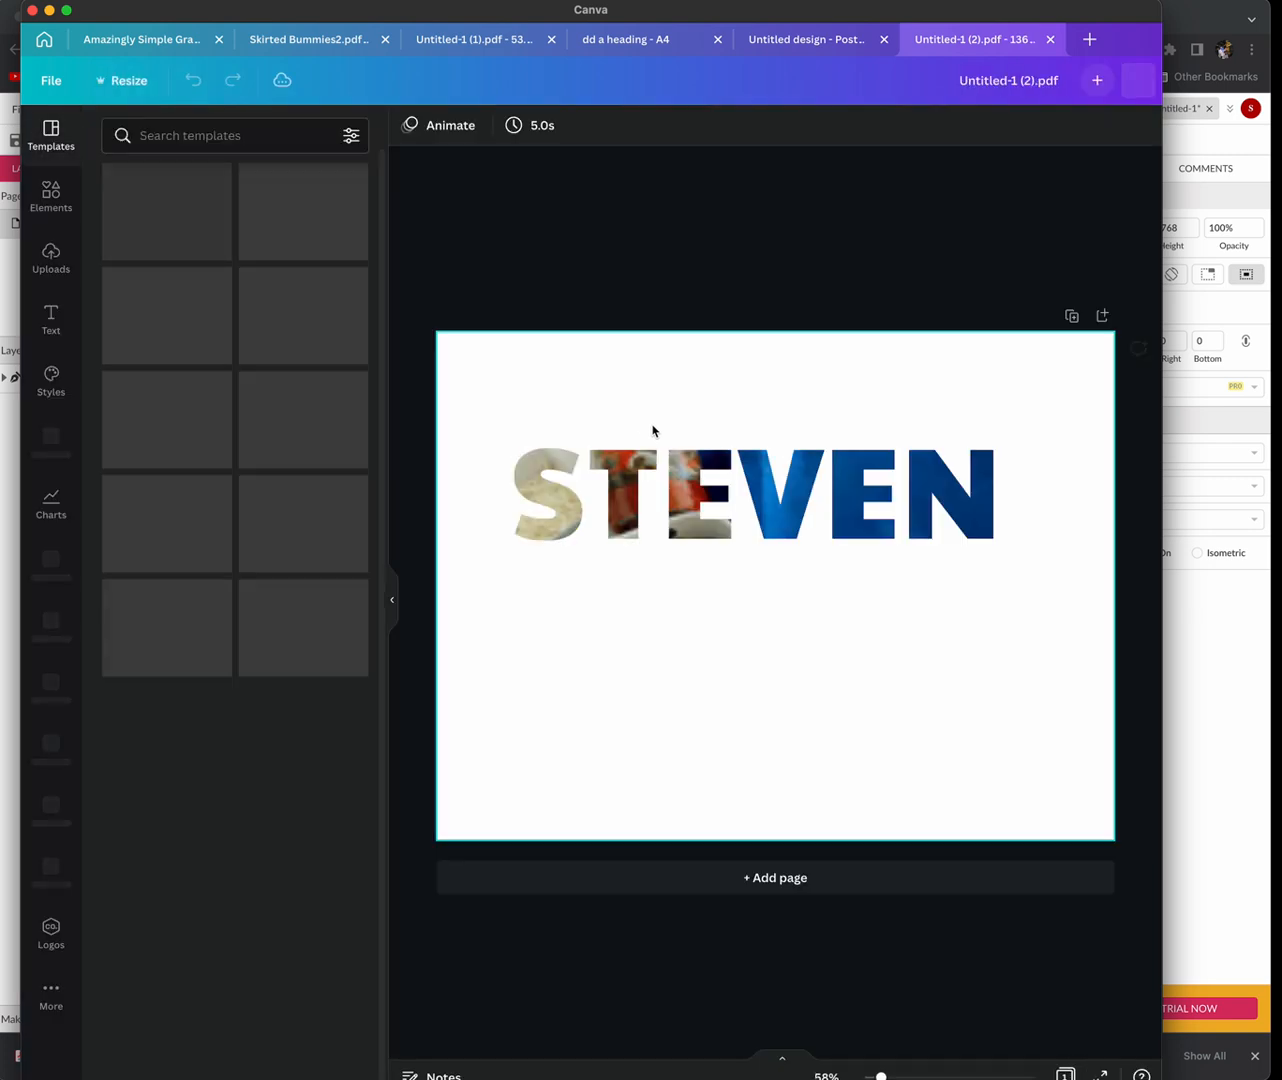
pyautogui.click(1130, 536)
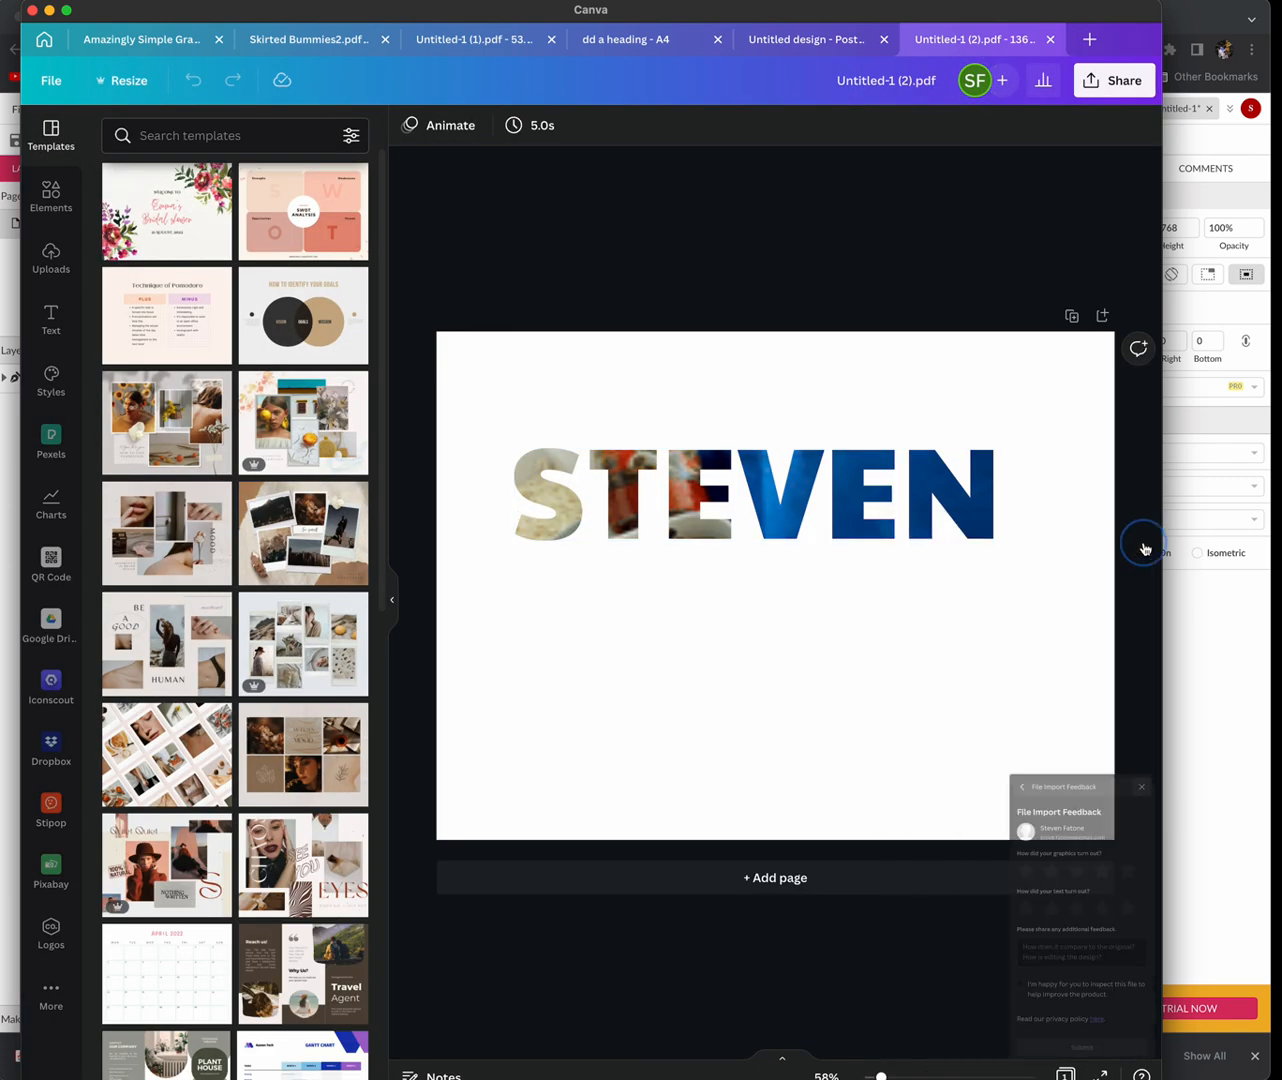
# Add the black-and-white Pexels photo of the man with outstretched hands to the page
pyautogui.click(53, 438)
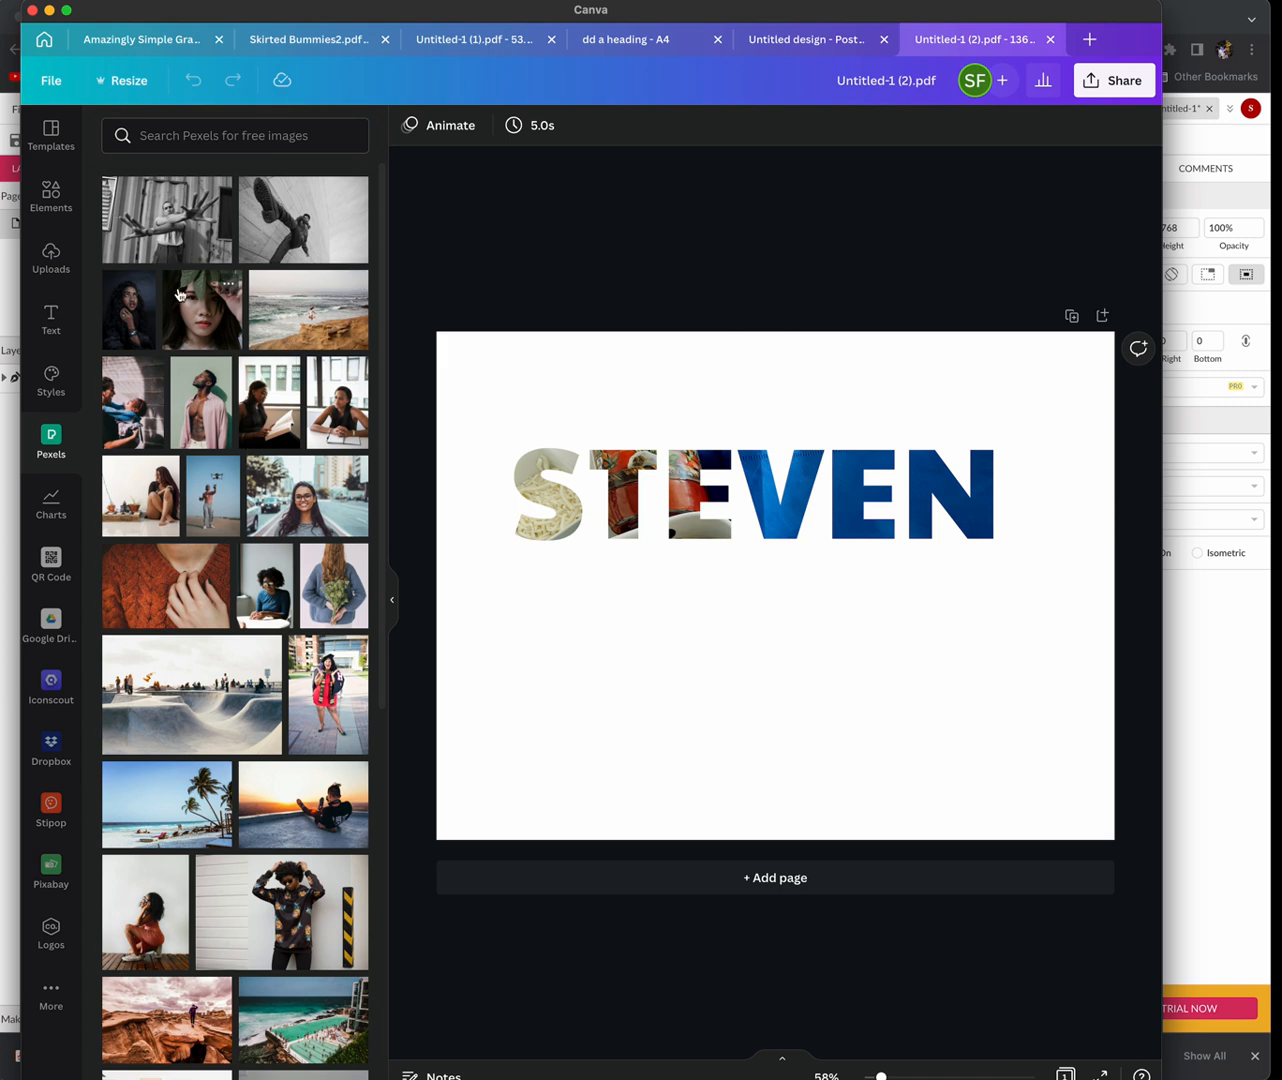
pyautogui.click(211, 183)
pyautogui.moveTo(802, 545); pyautogui.dragTo(796, 513)
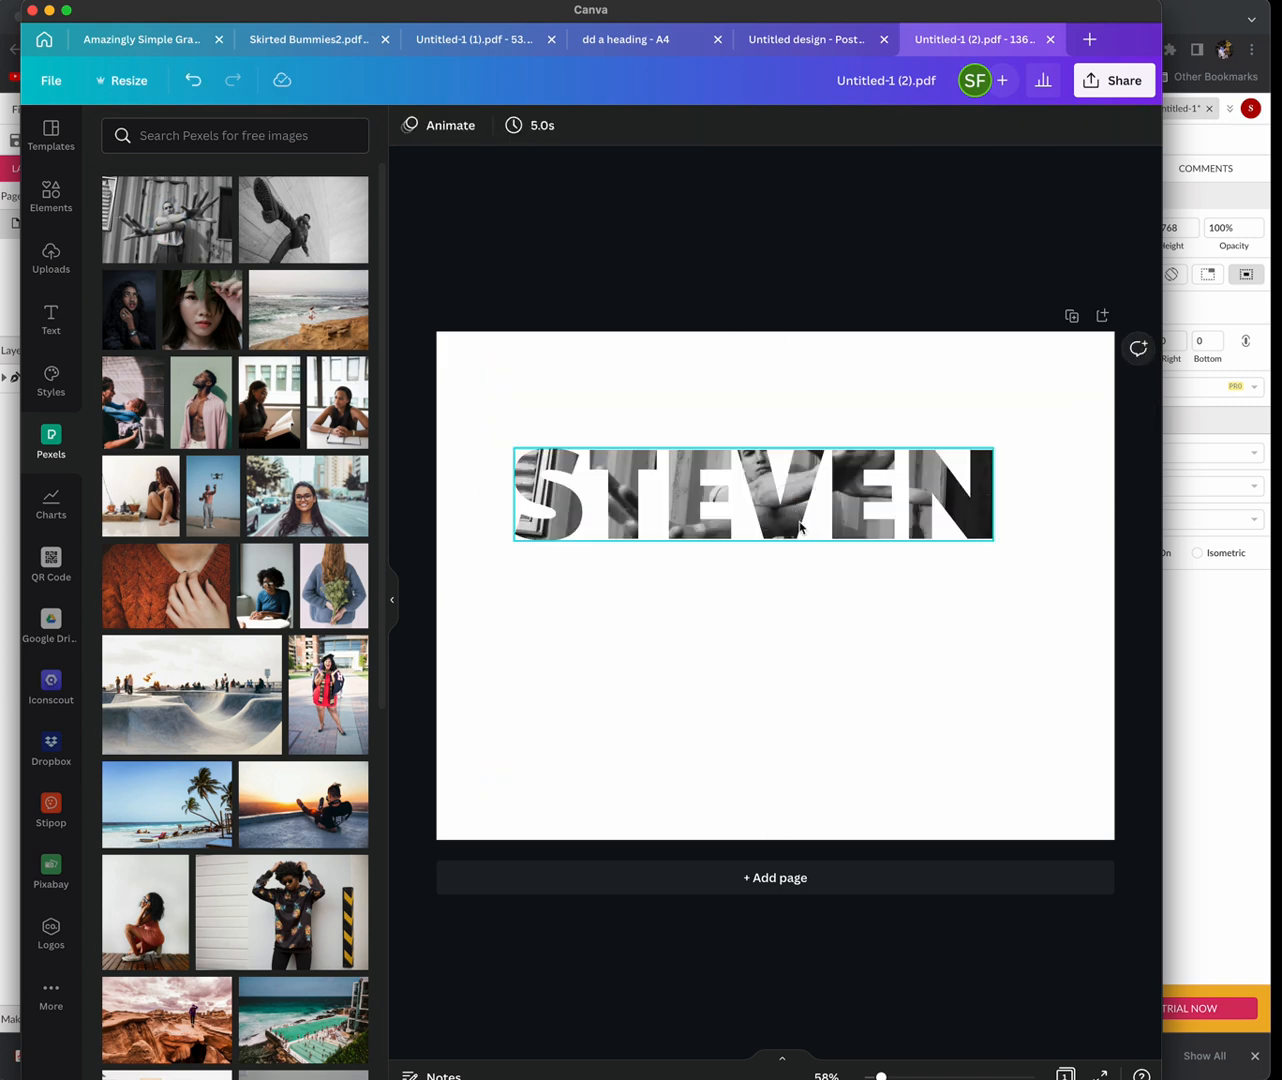
pyautogui.click(787, 607)
pyautogui.press('super+z')
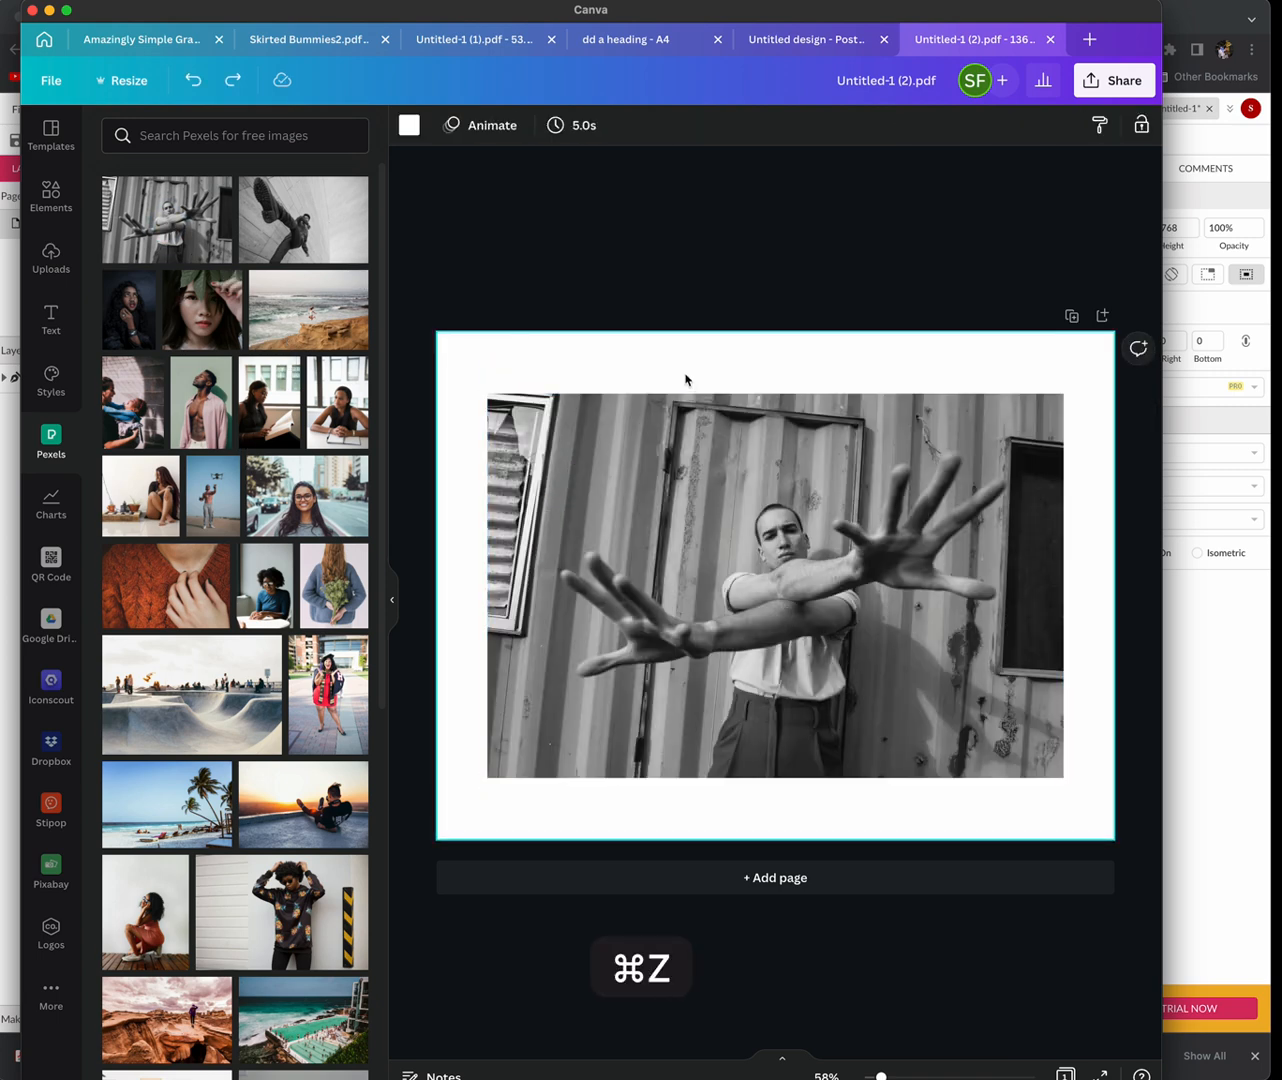
# Send the page photo behind the lettering and fill the lettering with the same Pexels photo of the man
pyautogui.click(577, 404)
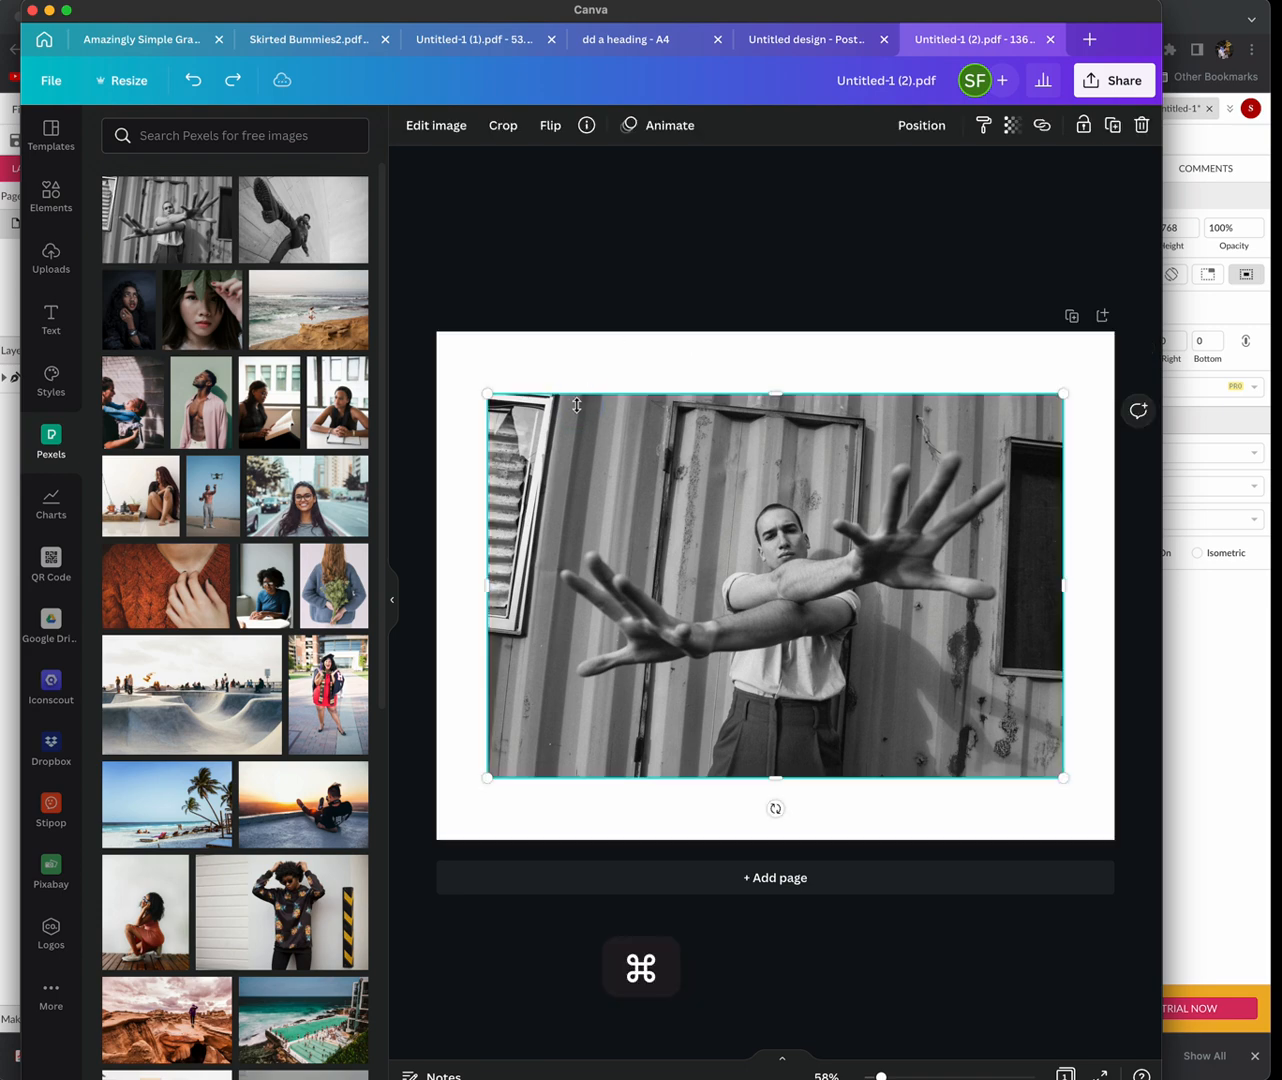
pyautogui.press('super+bracketleft')
pyautogui.moveTo(152, 213); pyautogui.dragTo(653, 566)
# Scale and reposition the photo inside the lettering so it lines up exactly with the copy behind it
pyautogui.doubleClick(683, 507)
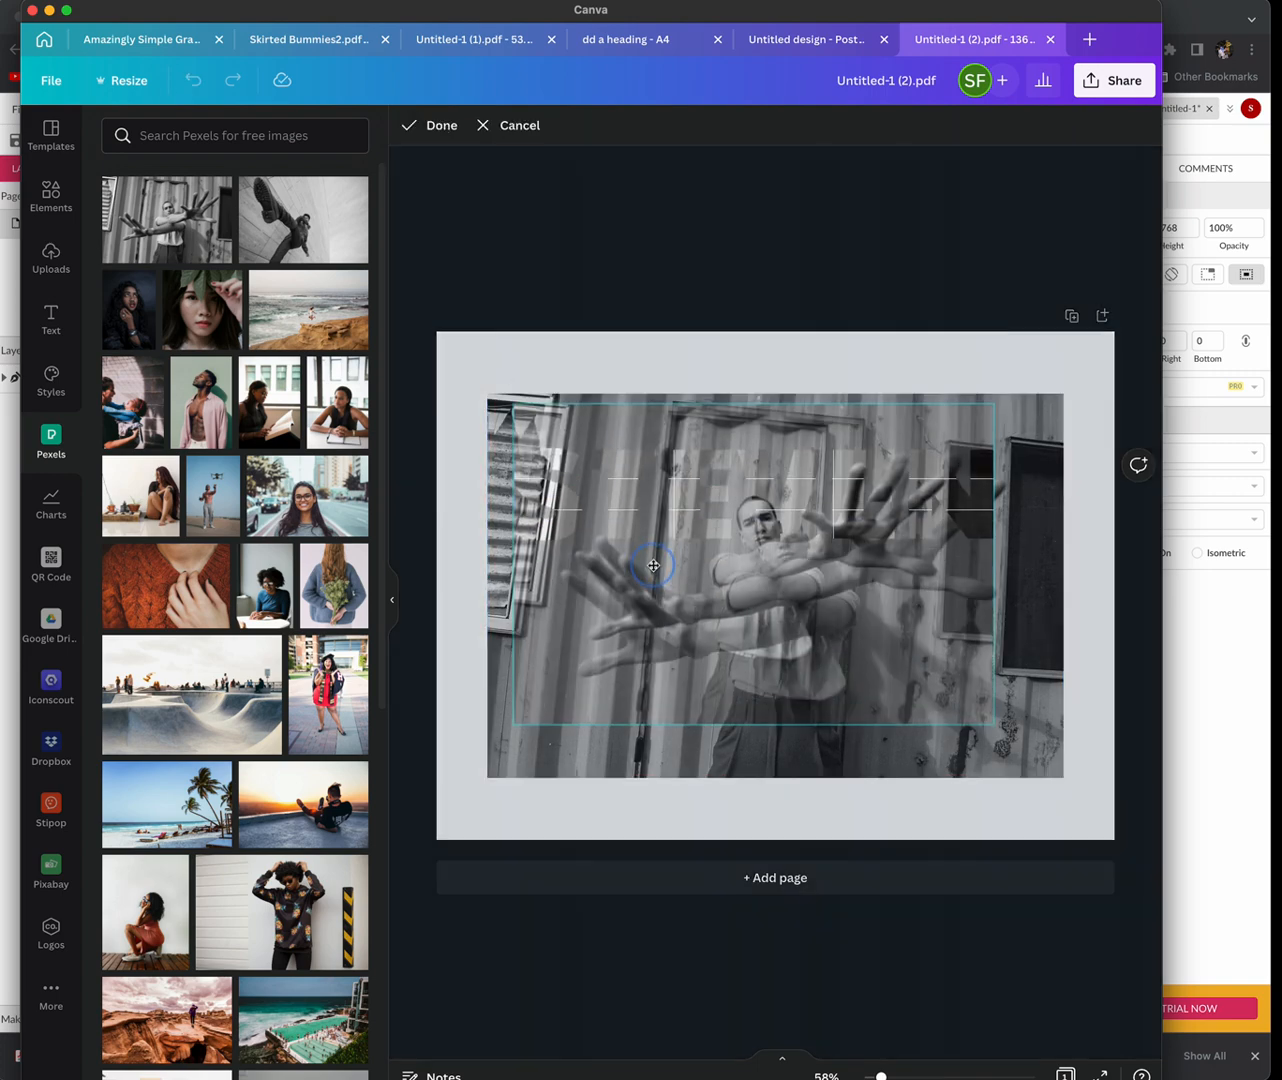
pyautogui.moveTo(512, 404); pyautogui.dragTo(496, 391)
pyautogui.moveTo(993, 722)
pyautogui.mouseDown()
pyautogui.moveTo(1066, 771)
pyautogui.moveTo(995, 744)
pyautogui.mouseUp()
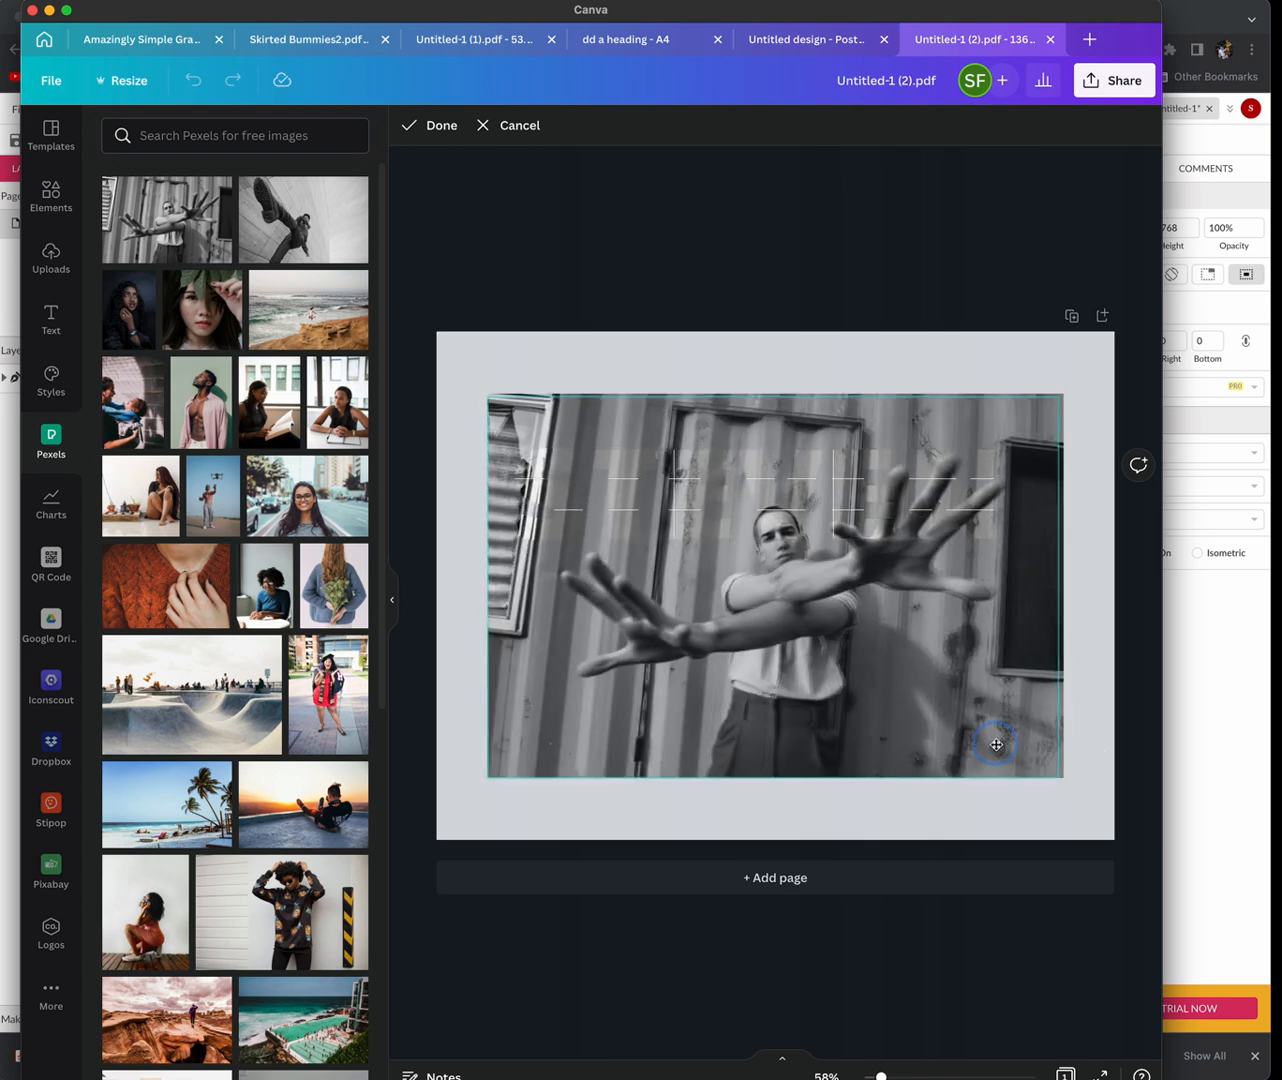
pyautogui.moveTo(1056, 407); pyautogui.dragTo(1065, 396)
pyautogui.click(946, 383)
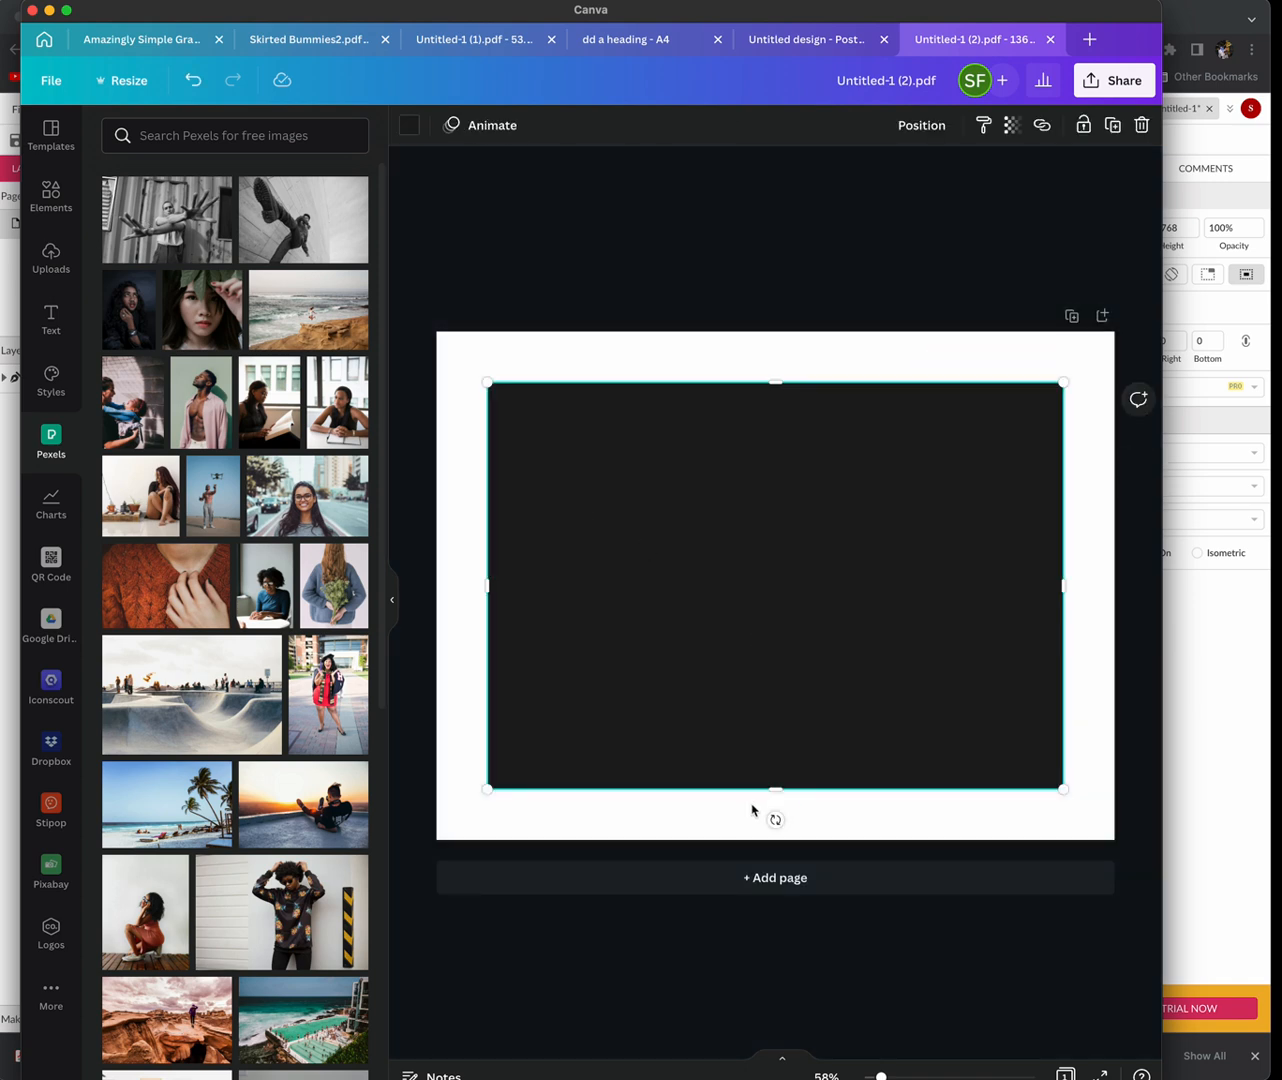
# Reduce the dark rectangle to a horizontal band around the name and place it behind the lettering, above the photo
pyautogui.moveTo(776, 791); pyautogui.dragTo(767, 591)
pyautogui.moveTo(774, 390); pyautogui.dragTo(777, 449)
pyautogui.press('super+bracketleft')
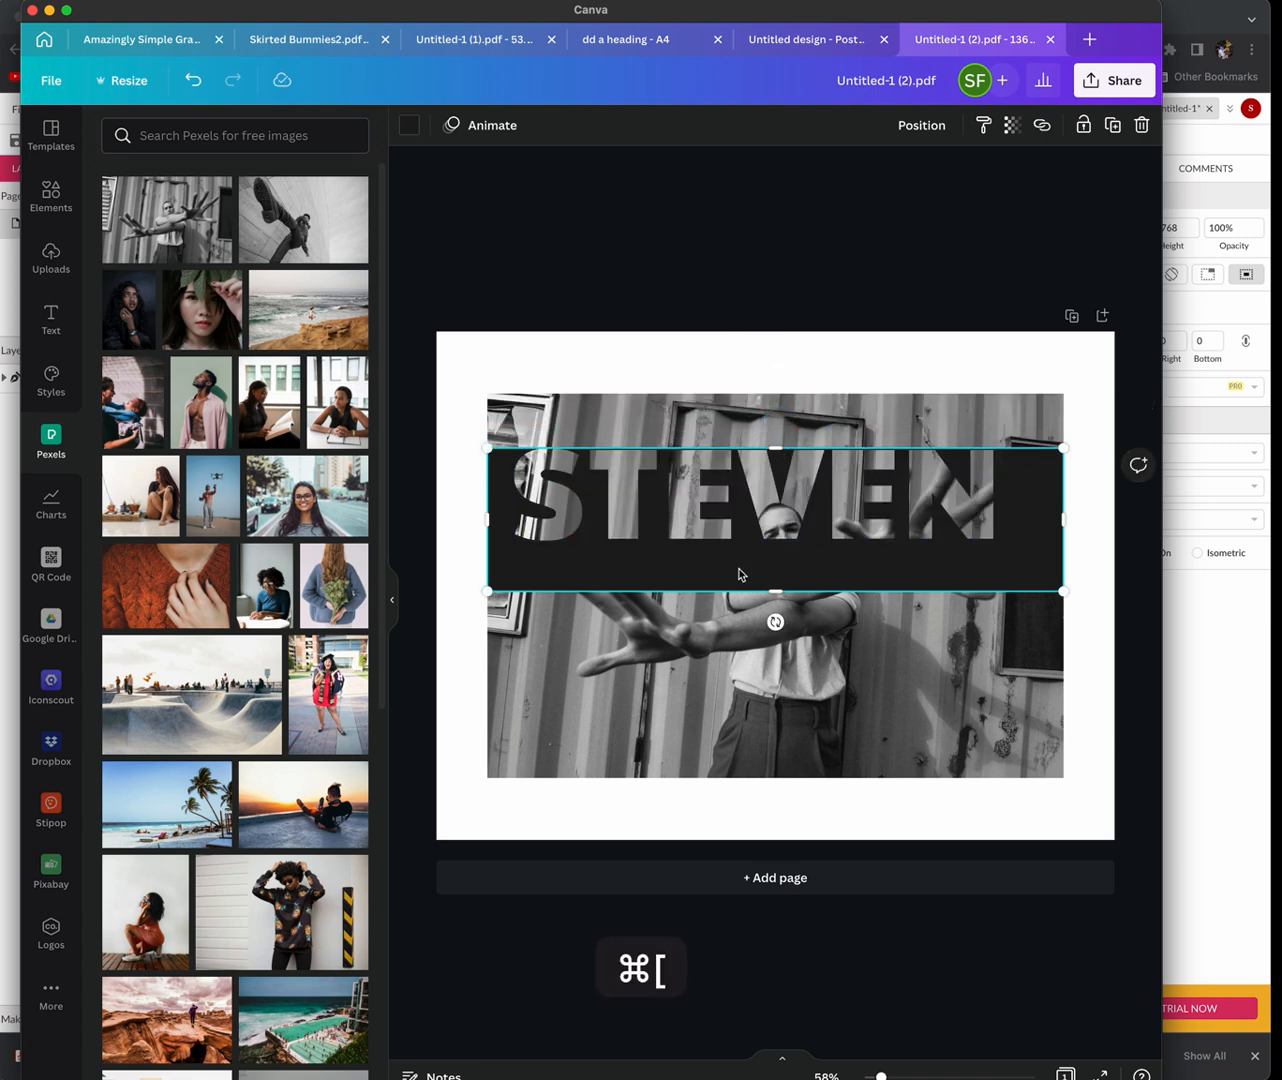
pyautogui.moveTo(738, 573)
pyautogui.mouseDown()
pyautogui.moveTo(739, 539)
pyautogui.moveTo(740, 557)
pyautogui.mouseUp()
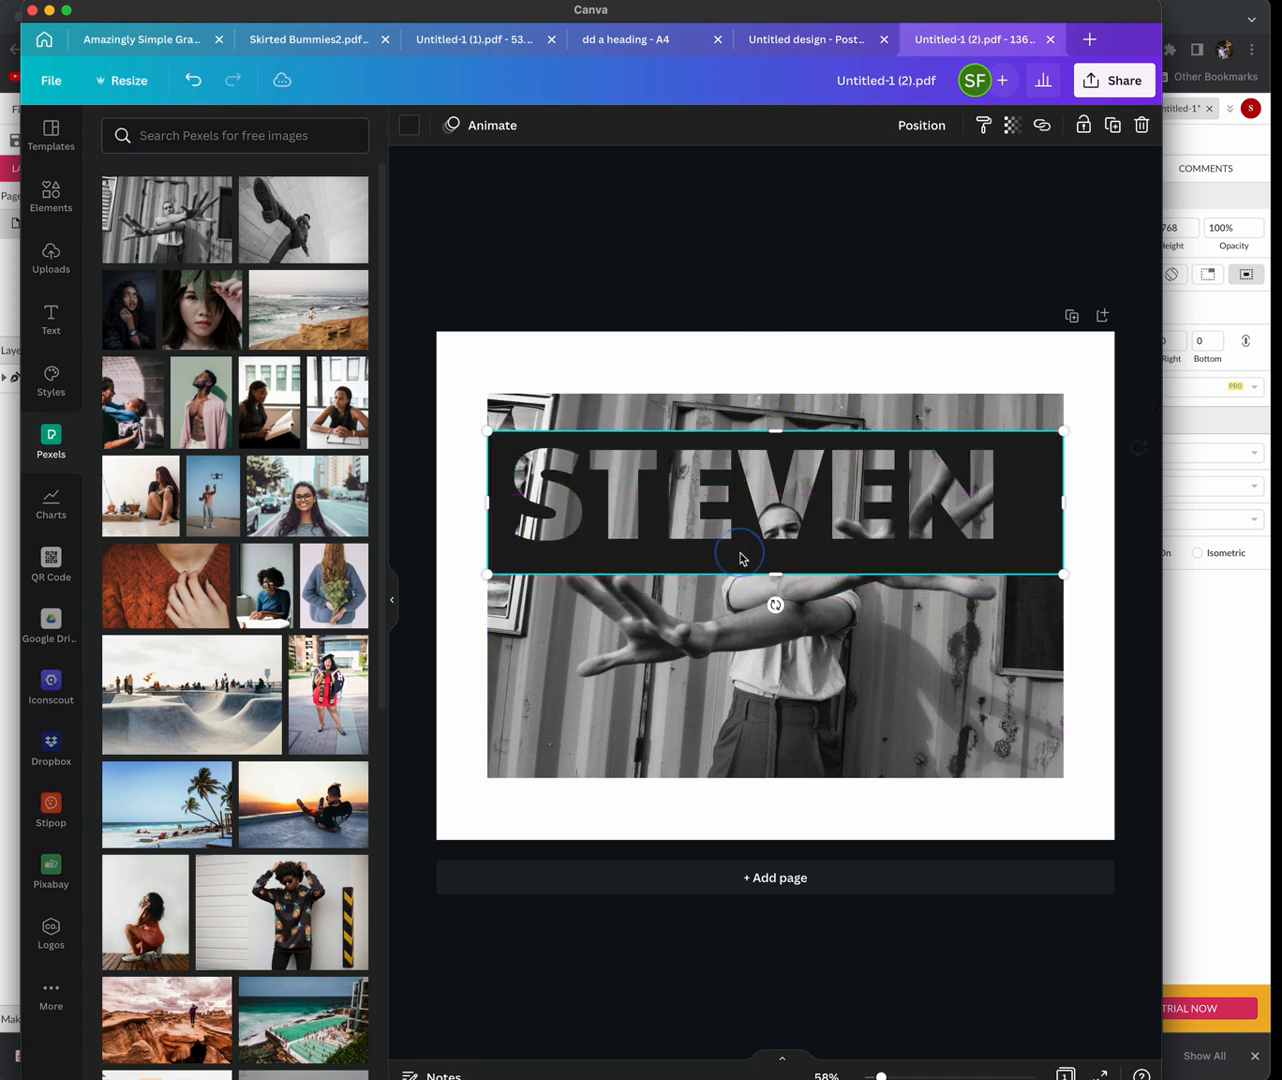
# Set the transparency of the dark band behind the lettering to 56
pyautogui.click(1029, 505)
pyautogui.click(1011, 125)
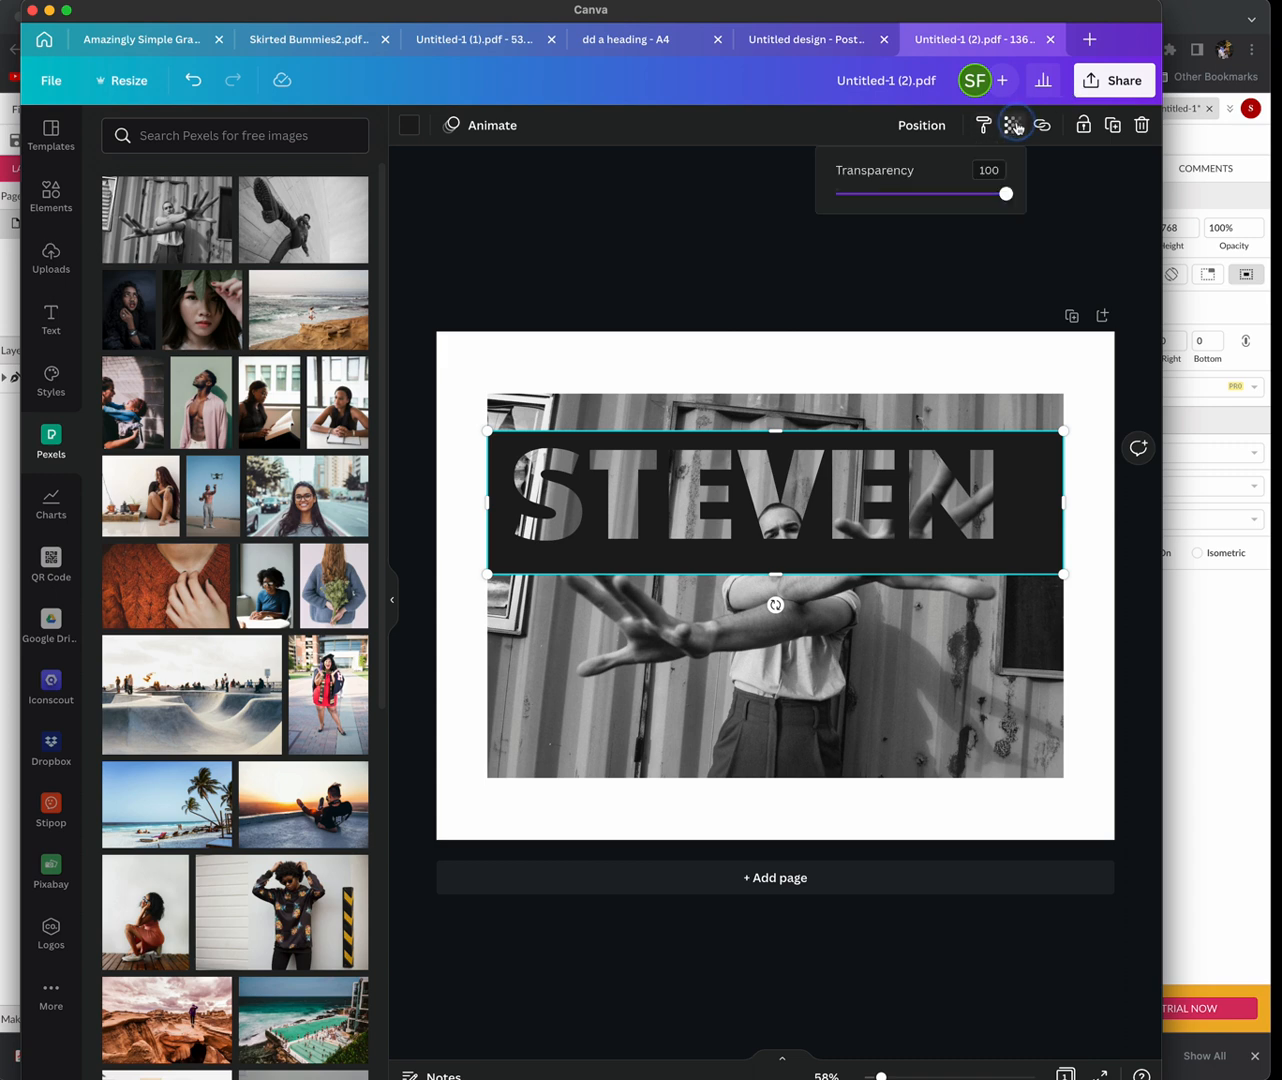
pyautogui.moveTo(1002, 194); pyautogui.dragTo(932, 196)
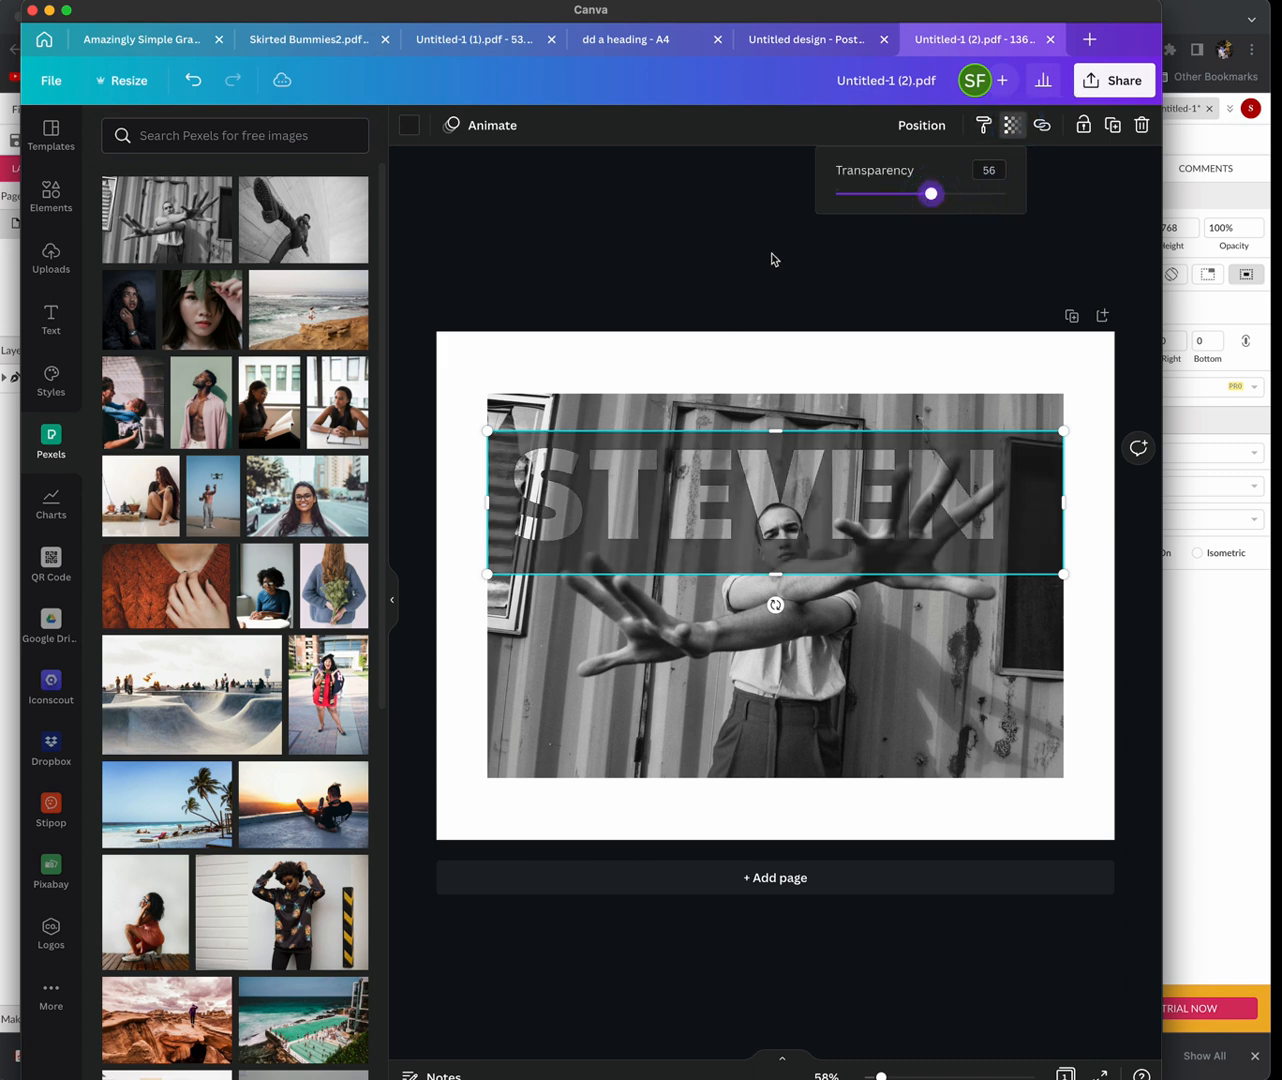
# Move the dark band and the name lettering down over the lower part of the photo, across the man's torso
pyautogui.click(715, 258)
pyautogui.click(753, 315)
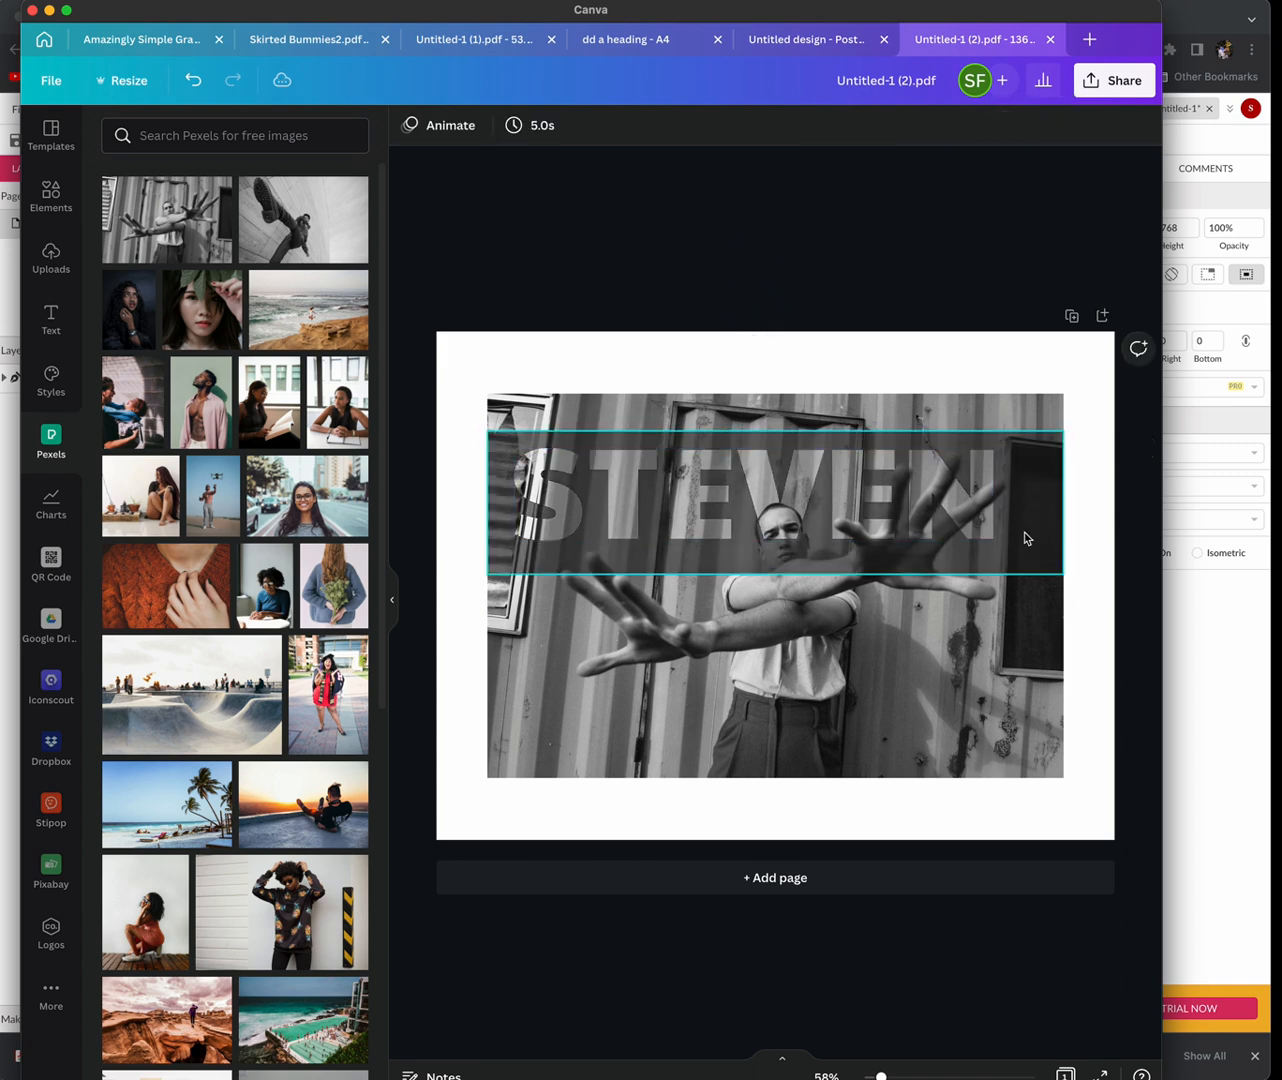
pyautogui.moveTo(1024, 535); pyautogui.dragTo(1032, 713)
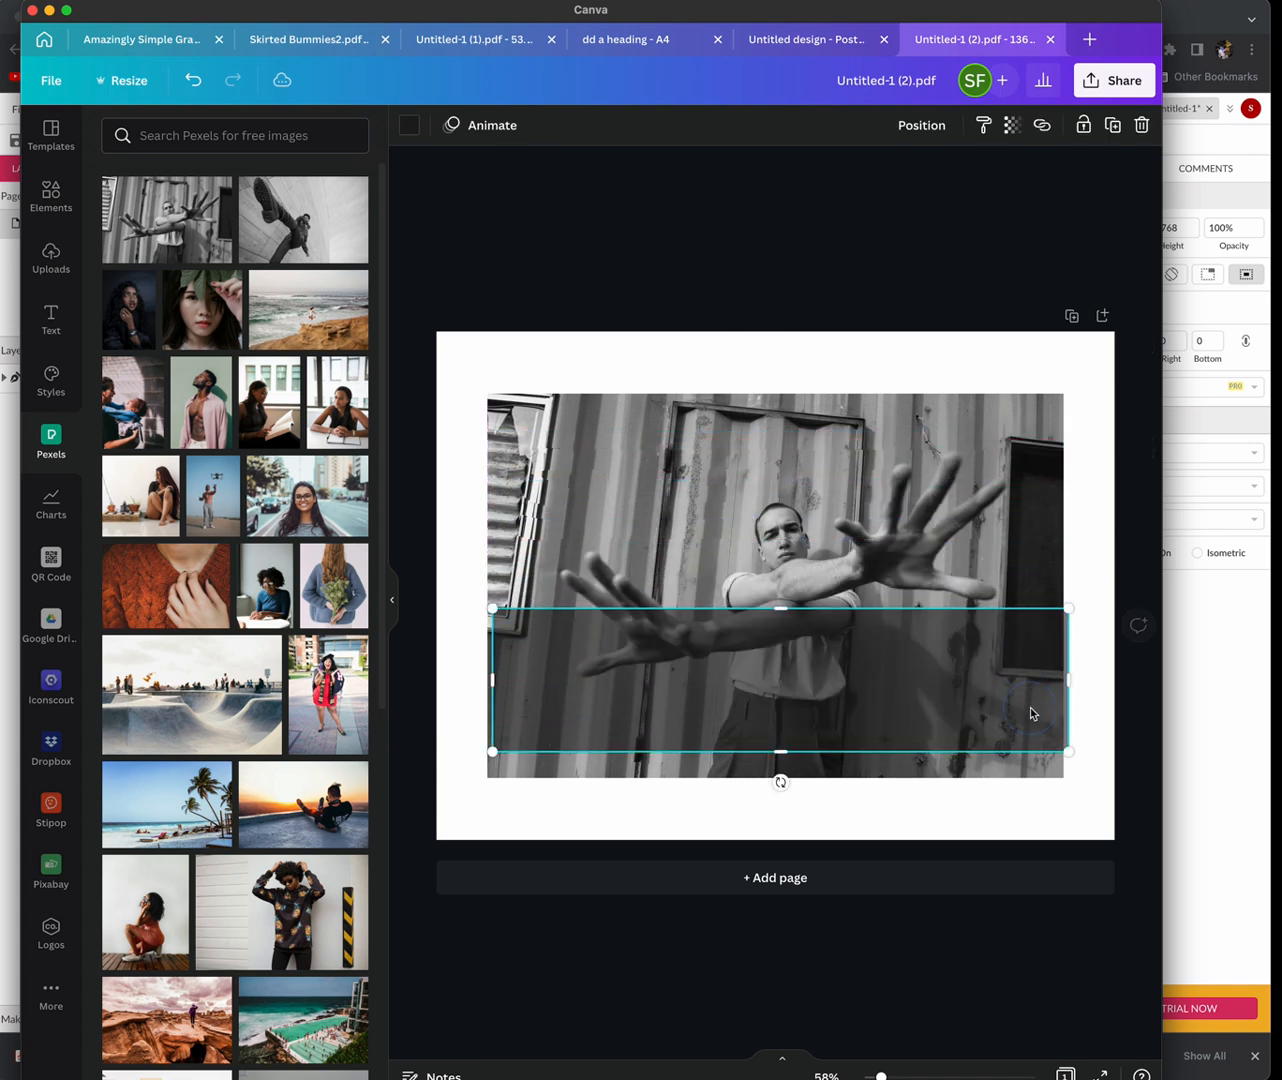
pyautogui.click(1005, 535)
pyautogui.click(971, 525)
pyautogui.moveTo(972, 525); pyautogui.dragTo(938, 685)
# Reposition the photo inside the moved lettering so it lines up with the copy behind it
pyautogui.doubleClick(815, 660)
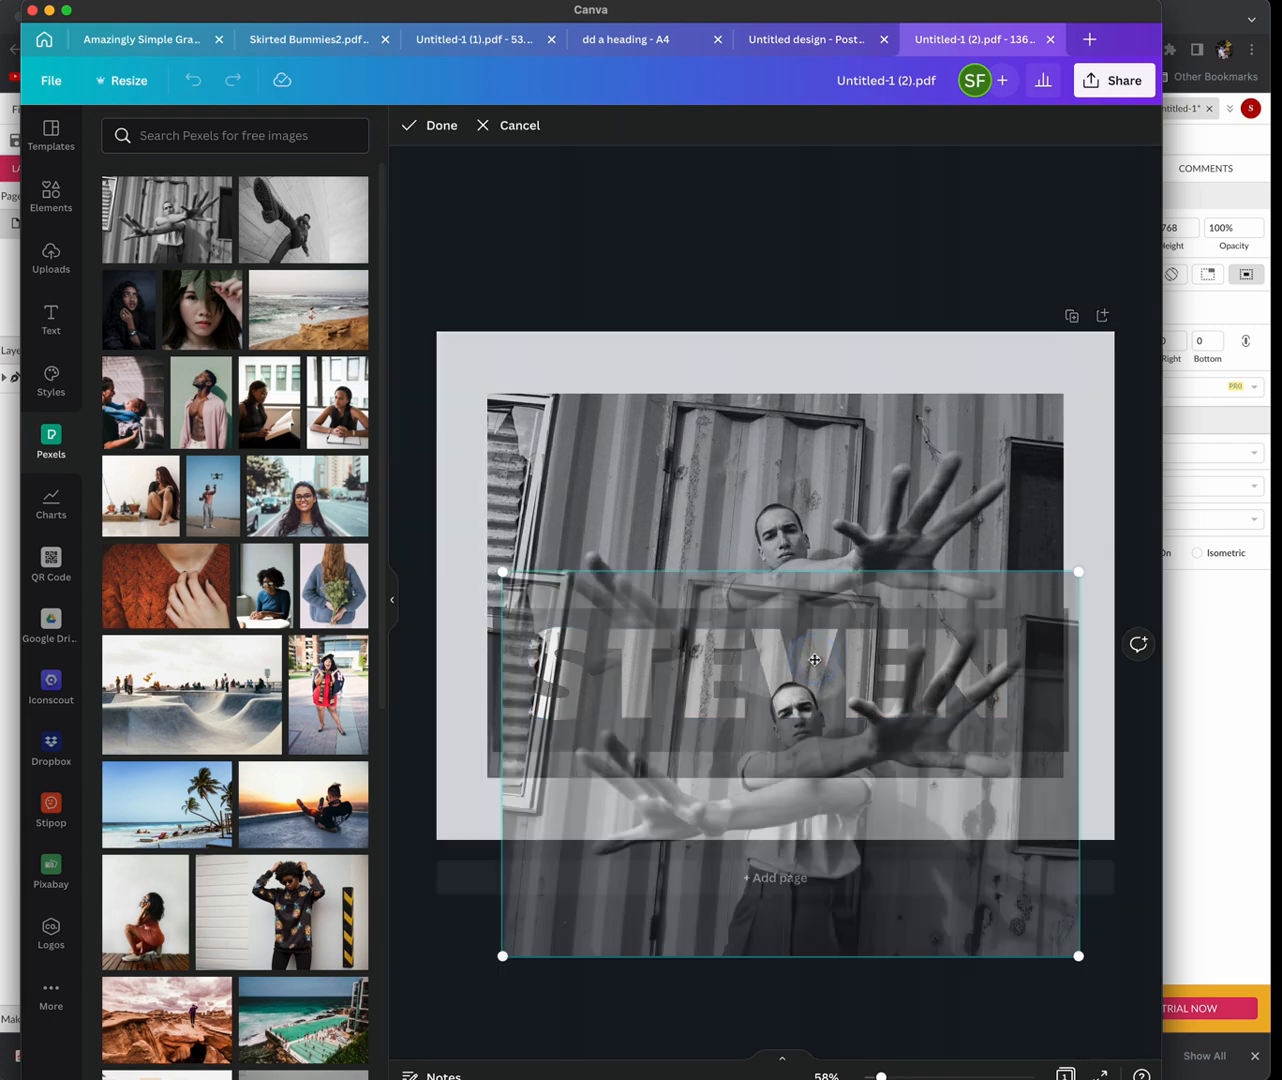
pyautogui.moveTo(747, 745); pyautogui.dragTo(730, 558)
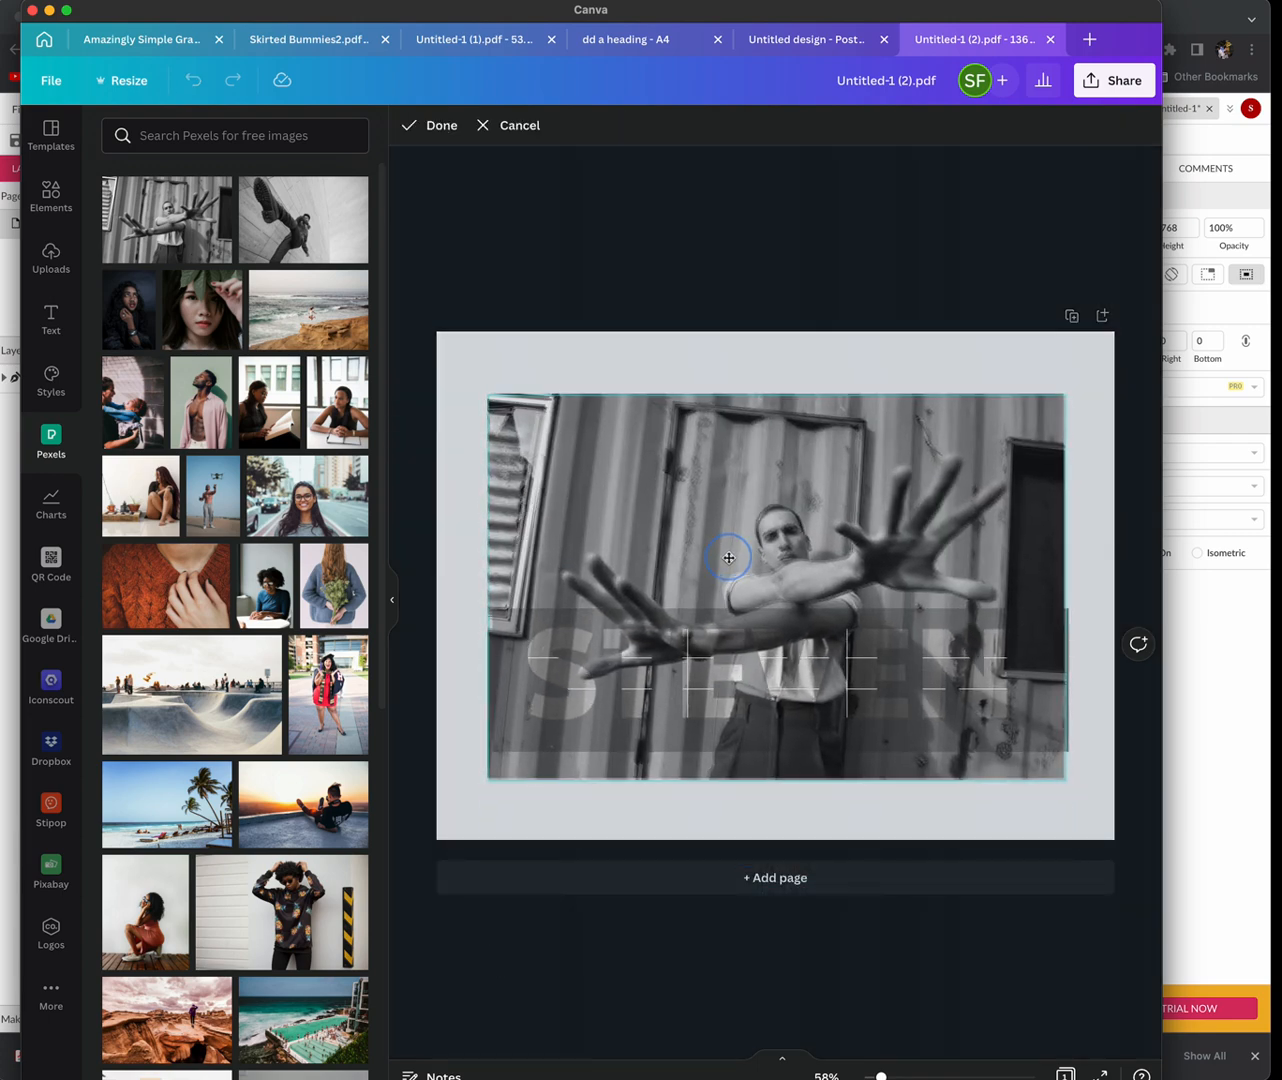
pyautogui.click(1099, 560)
pyautogui.click(1110, 650)
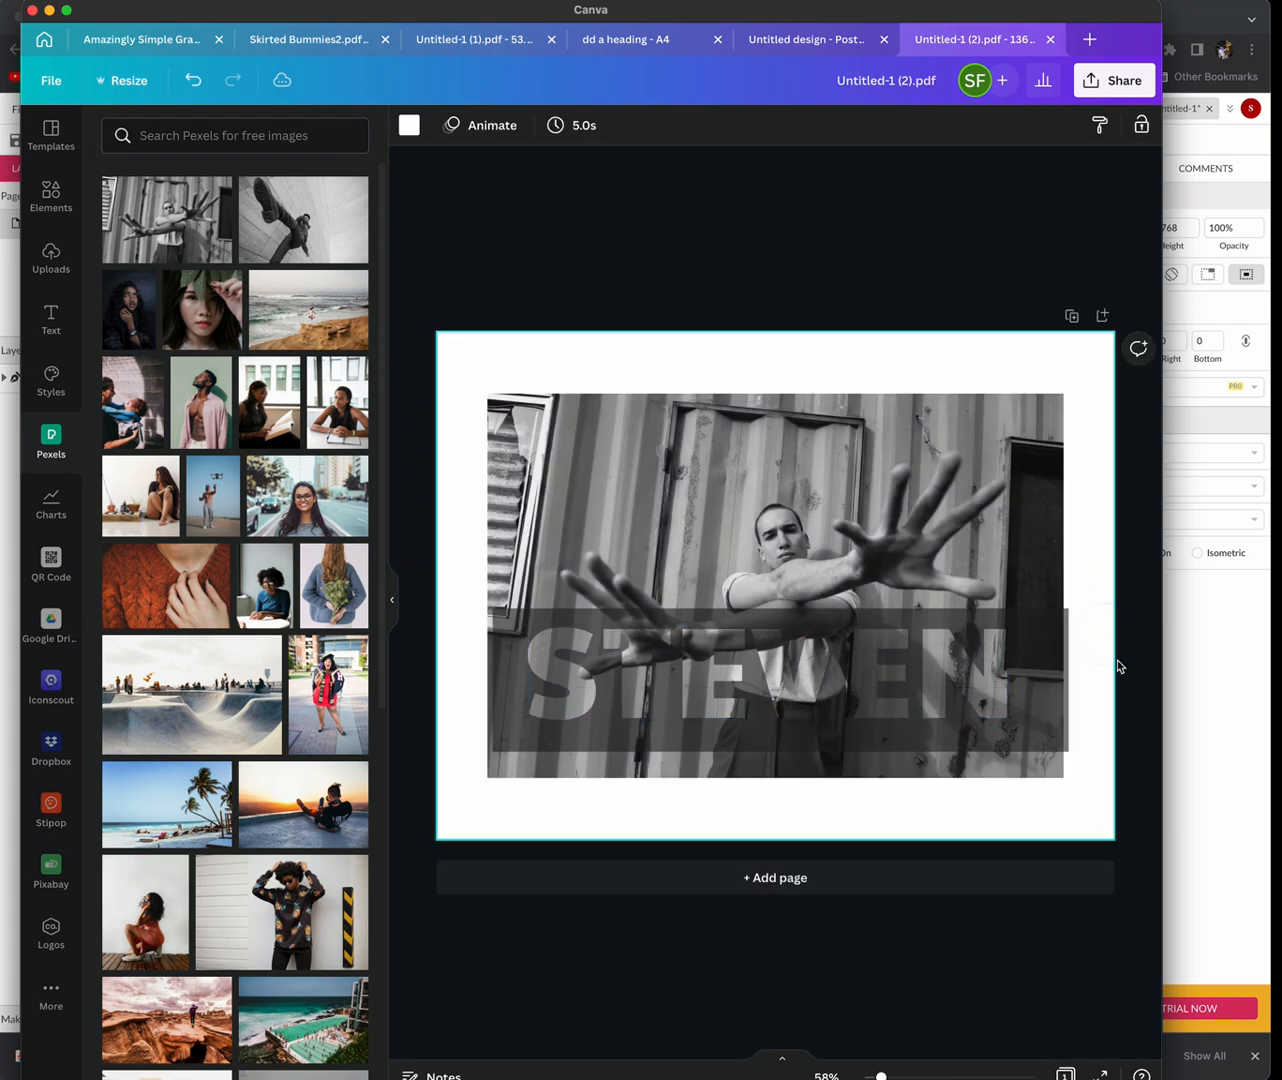
# Resize the band's two ends so it spans exactly the width of the background photo
pyautogui.click(1046, 672)
pyautogui.moveTo(1068, 679); pyautogui.dragTo(1062, 678)
pyautogui.click(1090, 678)
pyautogui.click(506, 695)
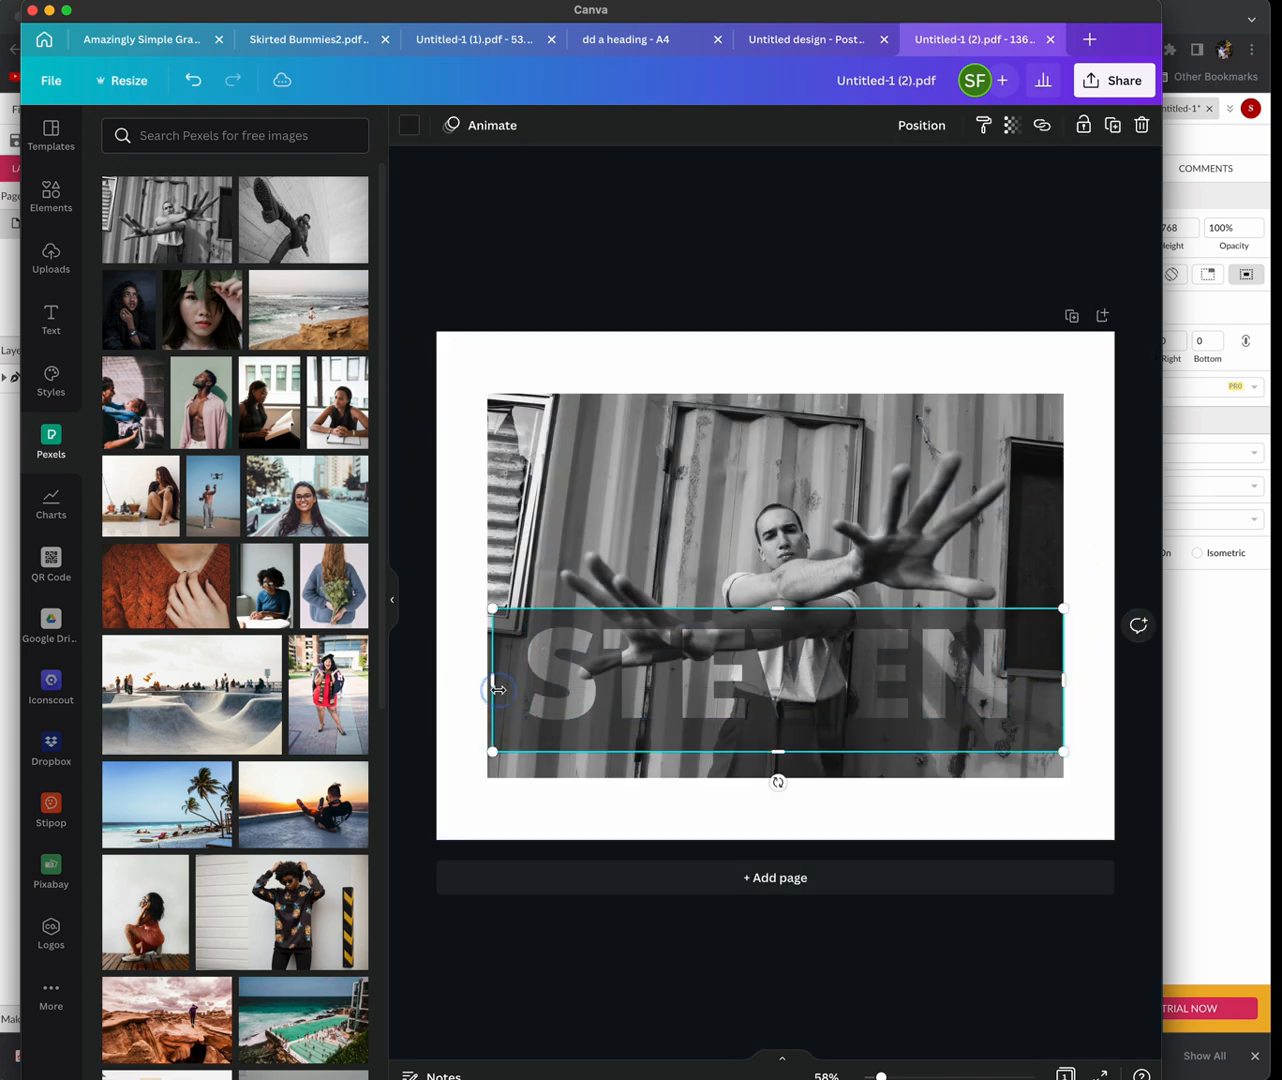
pyautogui.moveTo(492, 690); pyautogui.dragTo(488, 689)
# Change the colour of the band behind the lettering to white
pyautogui.click(408, 125)
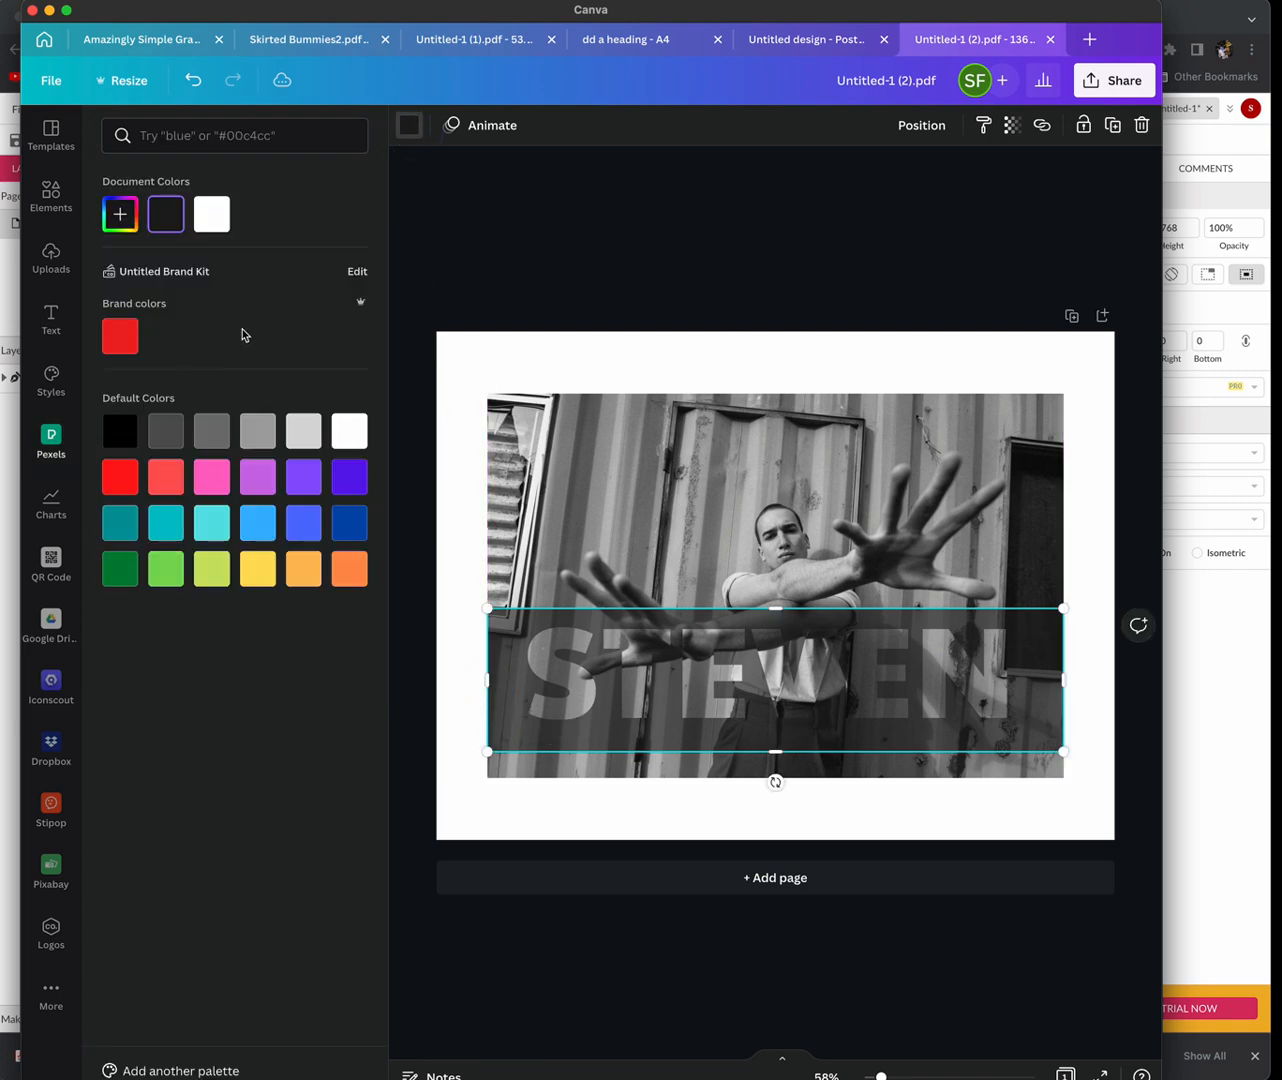
pyautogui.click(346, 431)
pyautogui.click(552, 277)
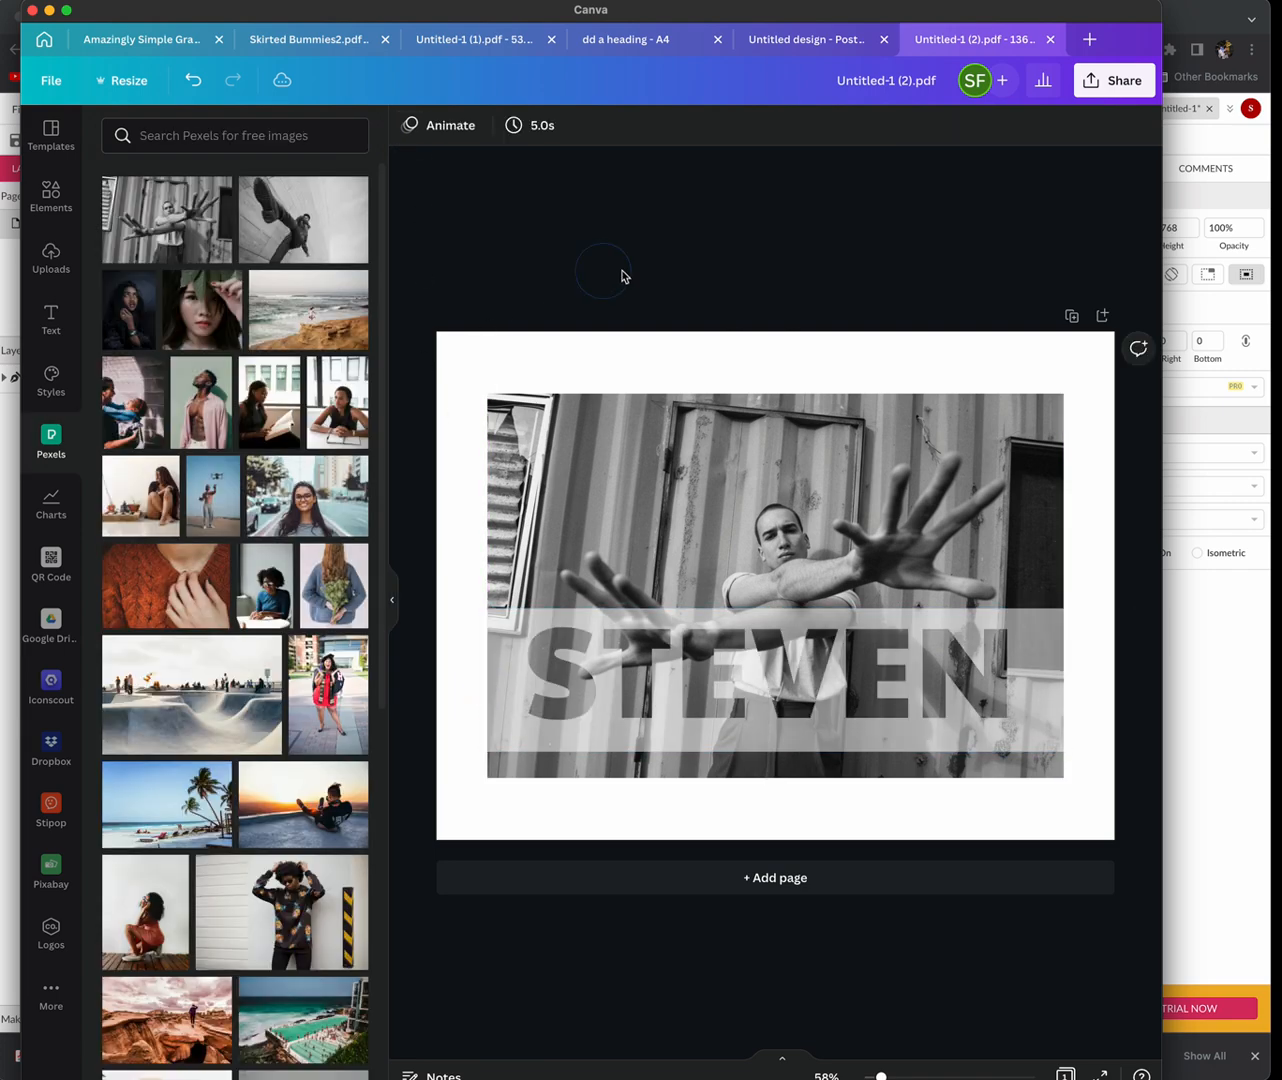